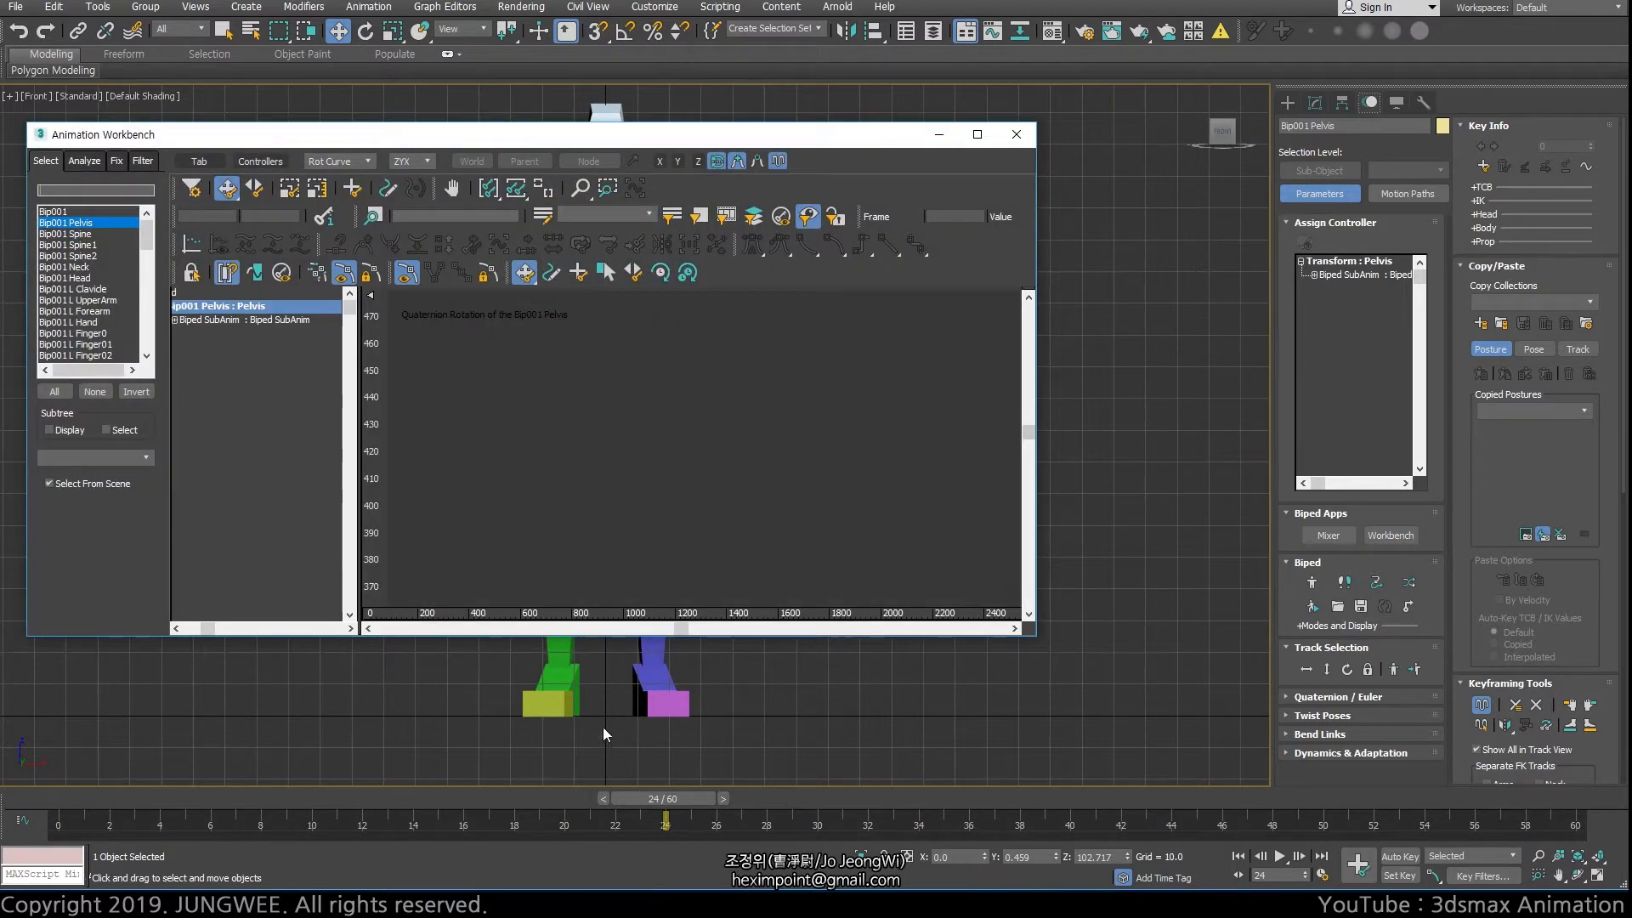
Make the Animation Workbench narrower and taller beside the biped, and hide its controller list
middle_drag(603, 727, 987, 727)
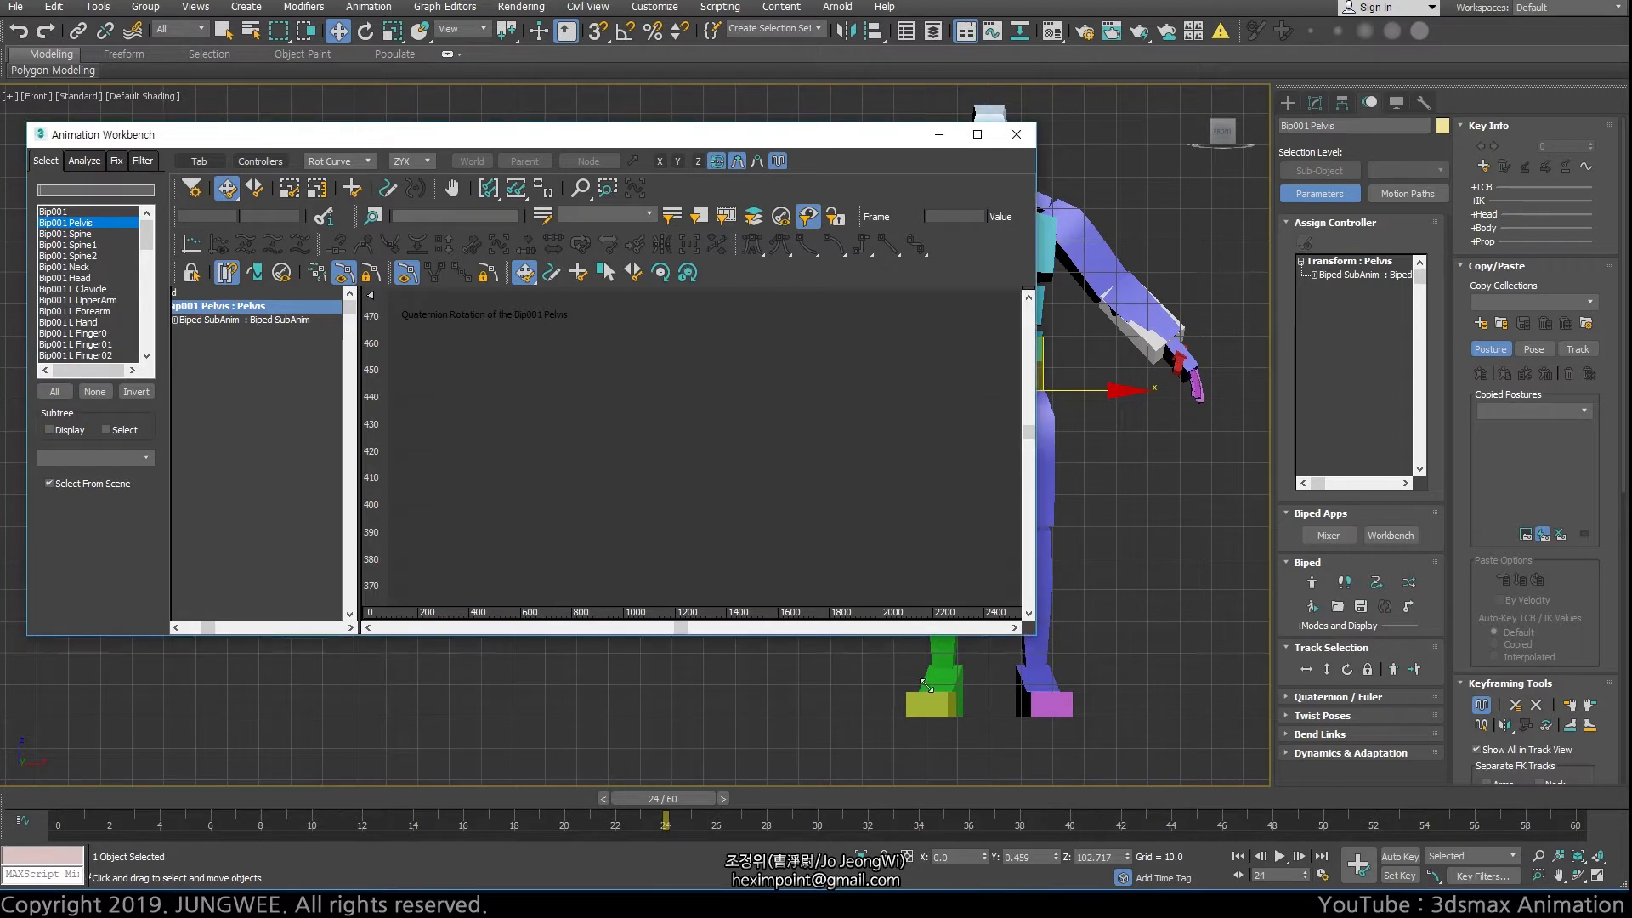
drag(1034, 634, 733, 732)
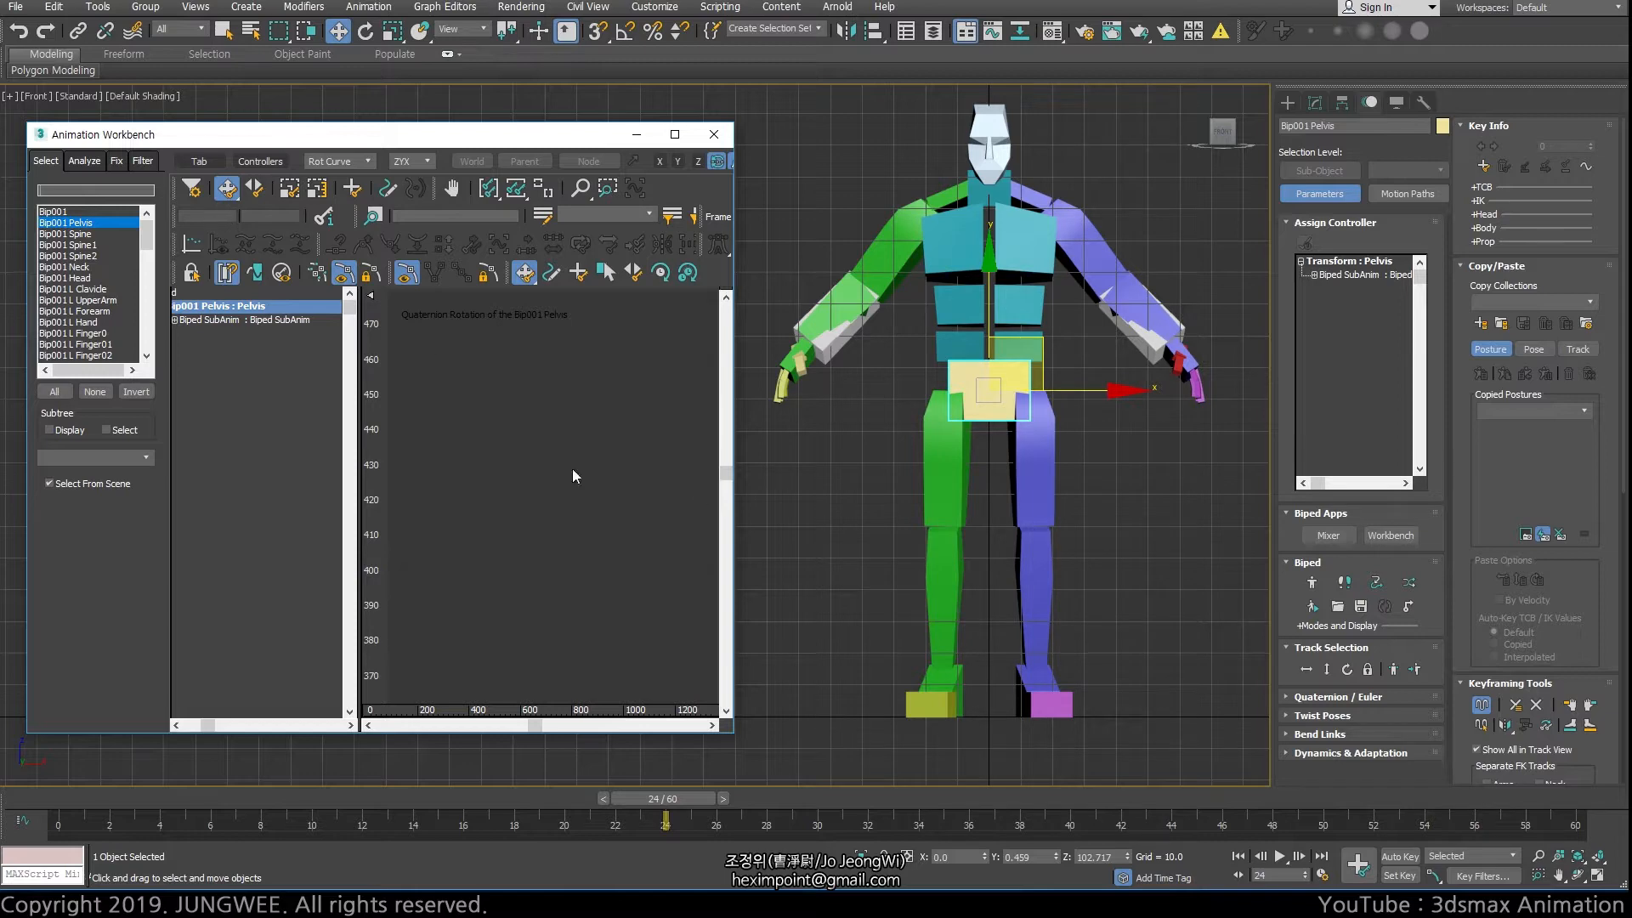
click(261, 162)
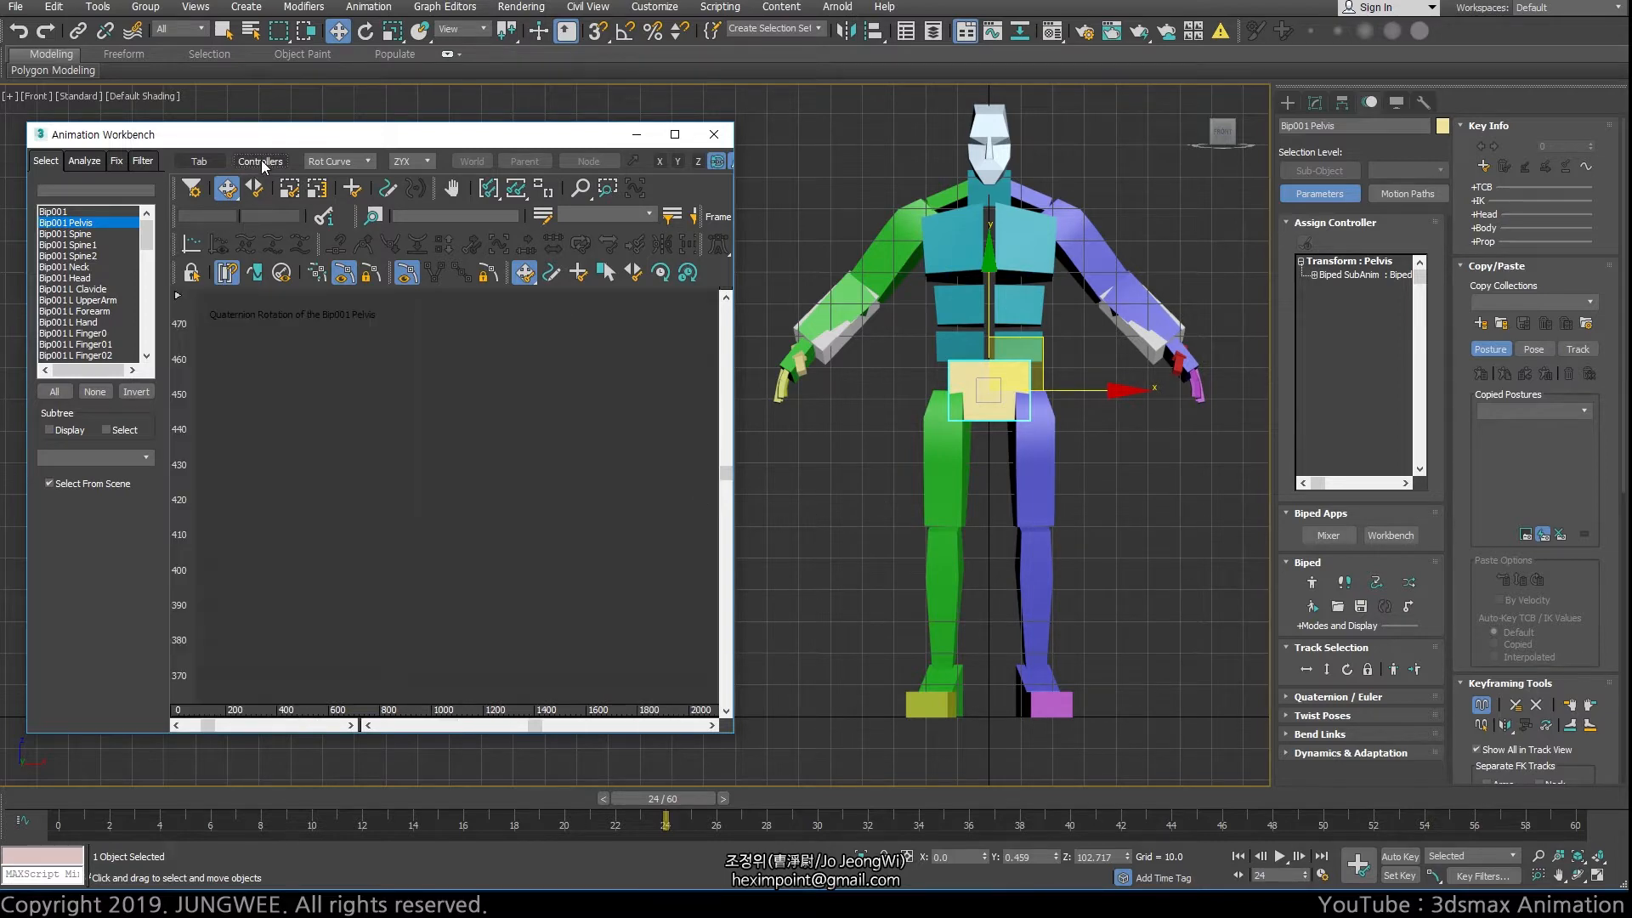
Load the motion file _test_run_f.bip from the CryEngineIII_Leona folder onto the biped
click(1337, 606)
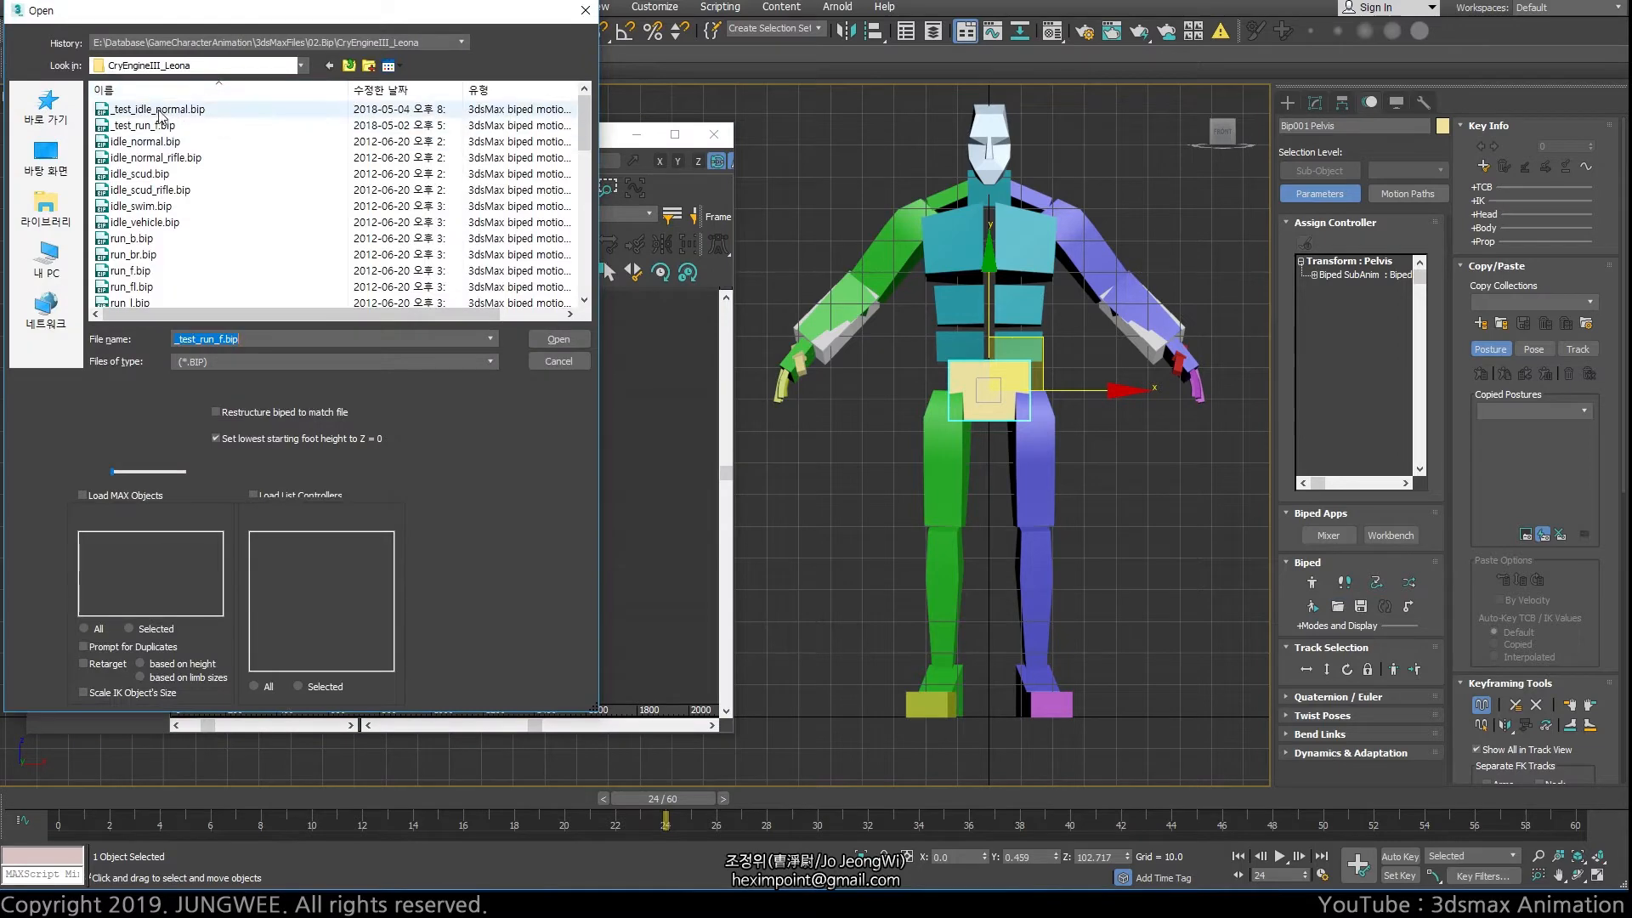
click(143, 126)
double_click(143, 126)
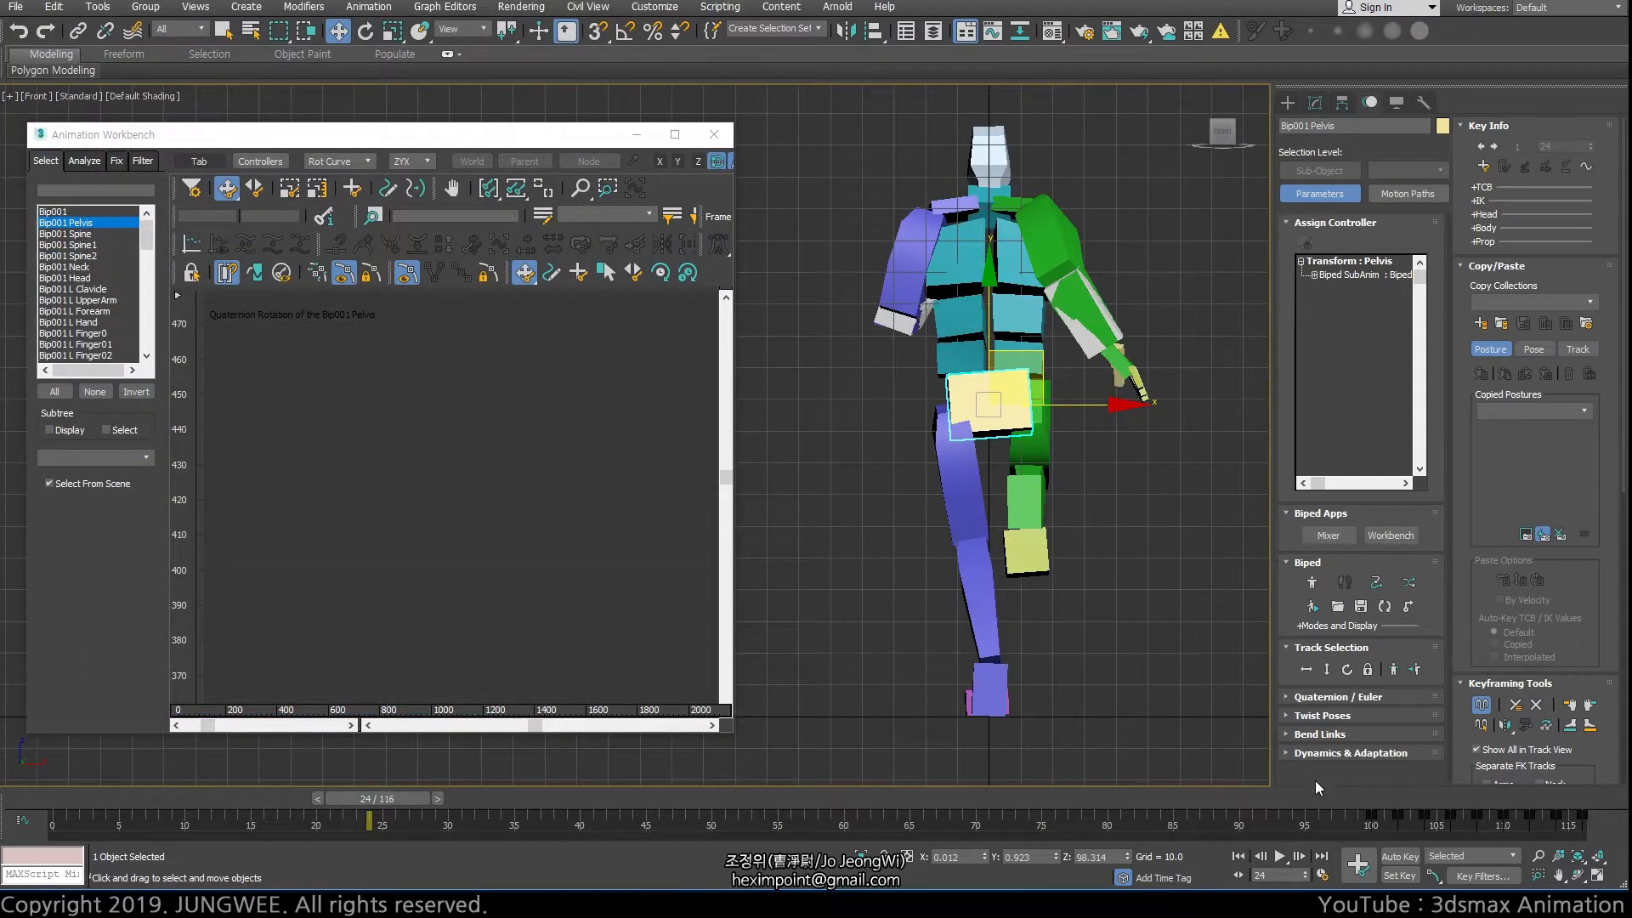
Select the whole biped and shift all its animation keys so that they start at frame 0
scroll(1125, 624, down, 2)
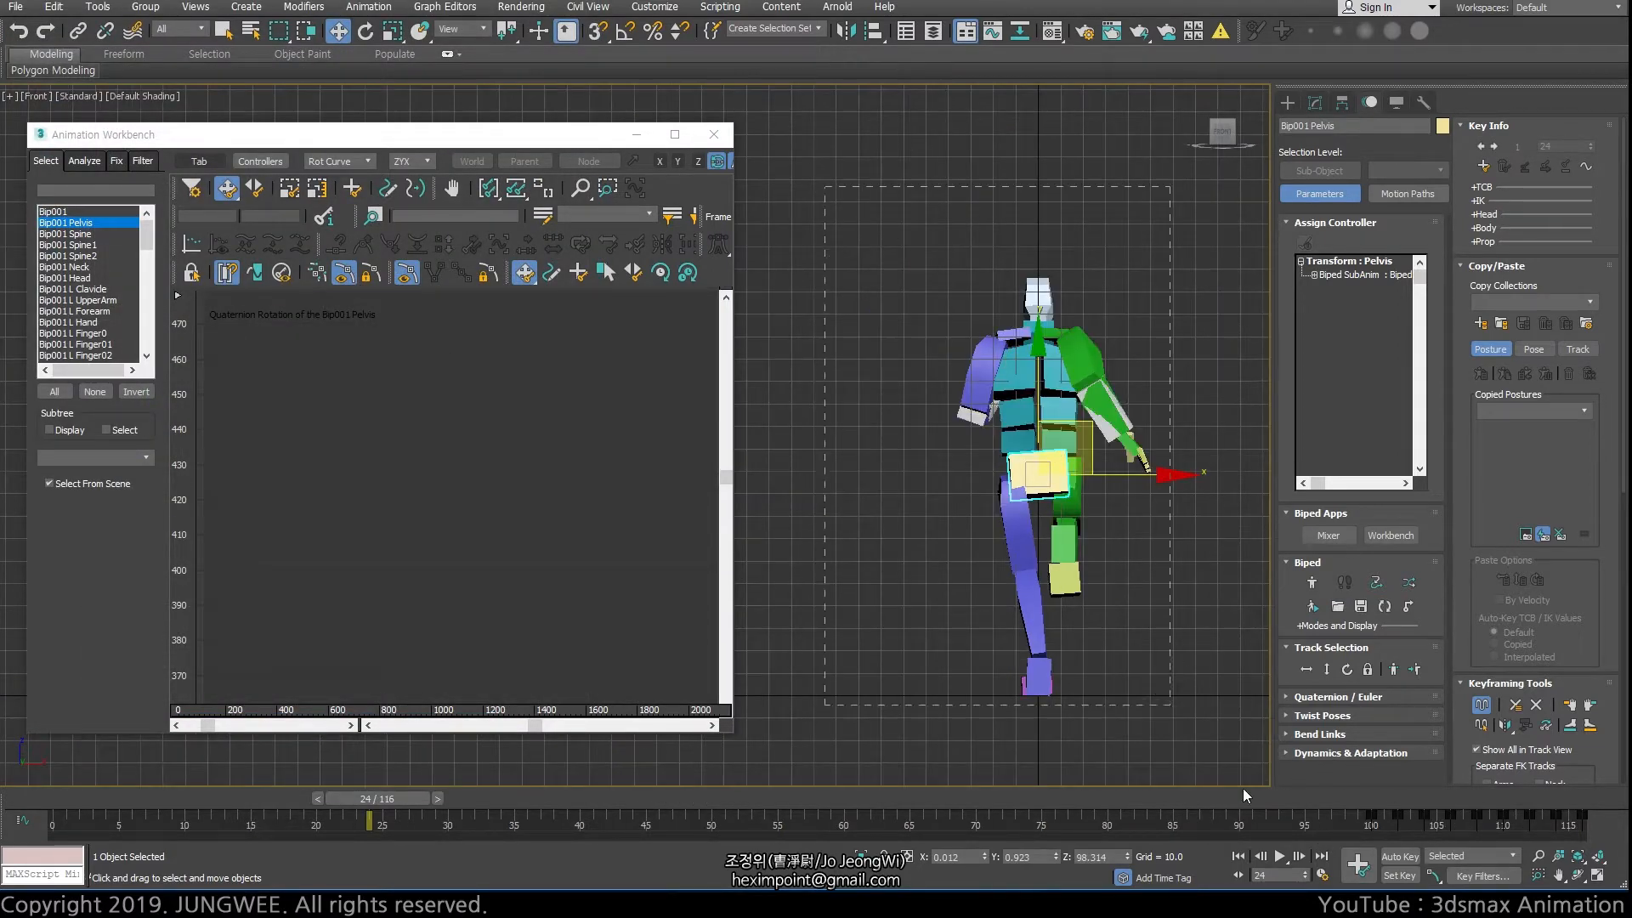
key(ctrl+a)
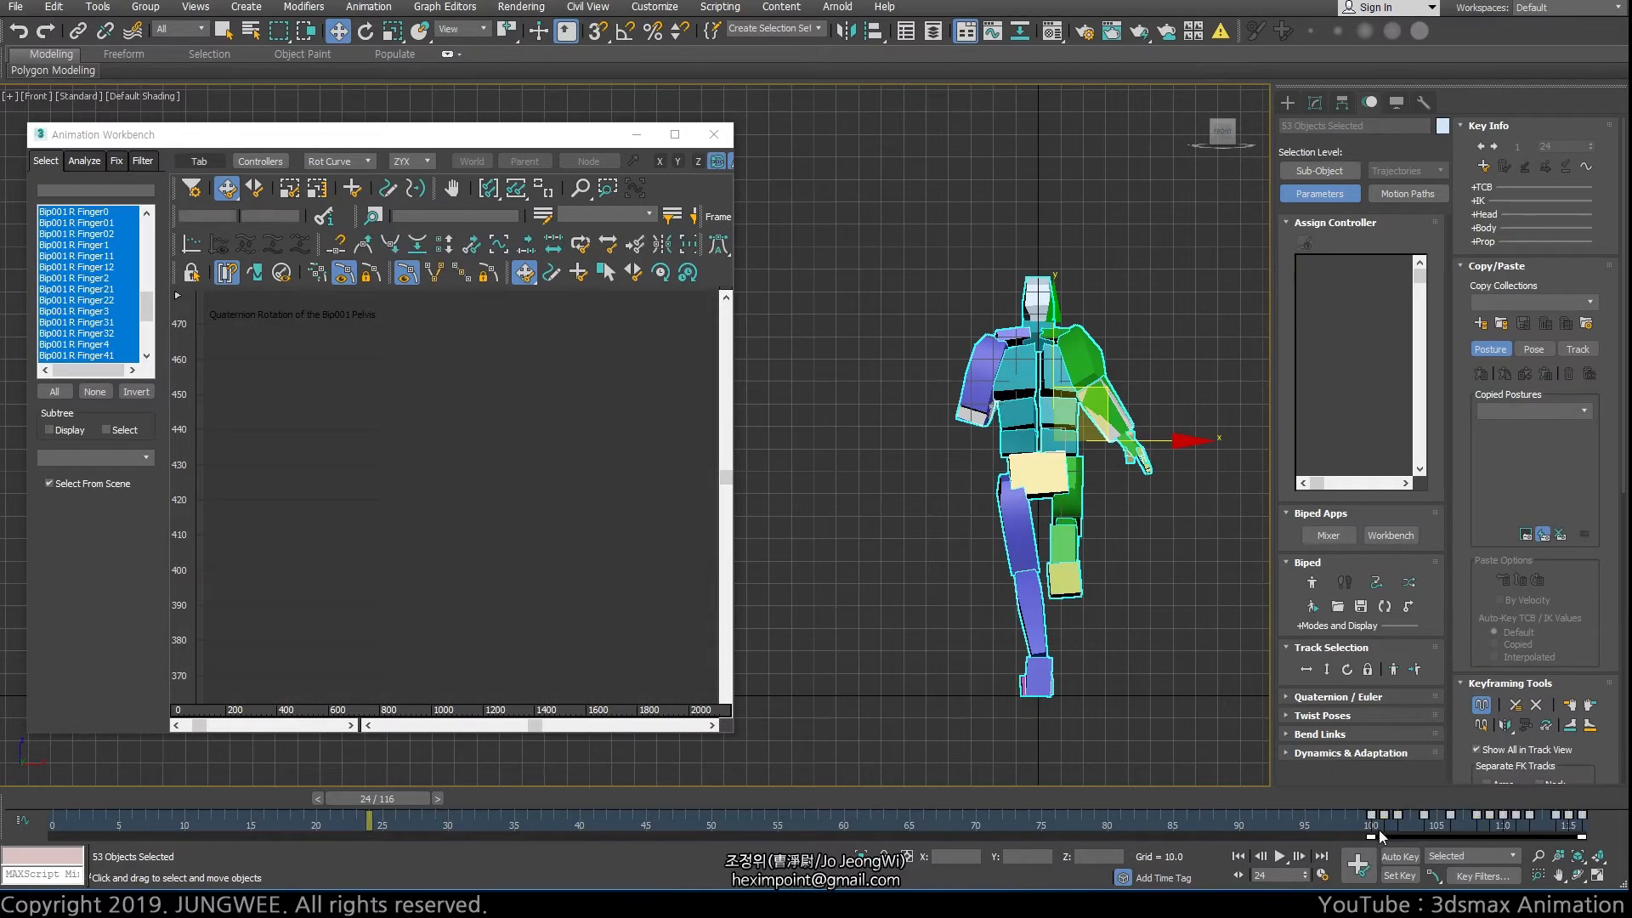
drag(1378, 829, 51, 819)
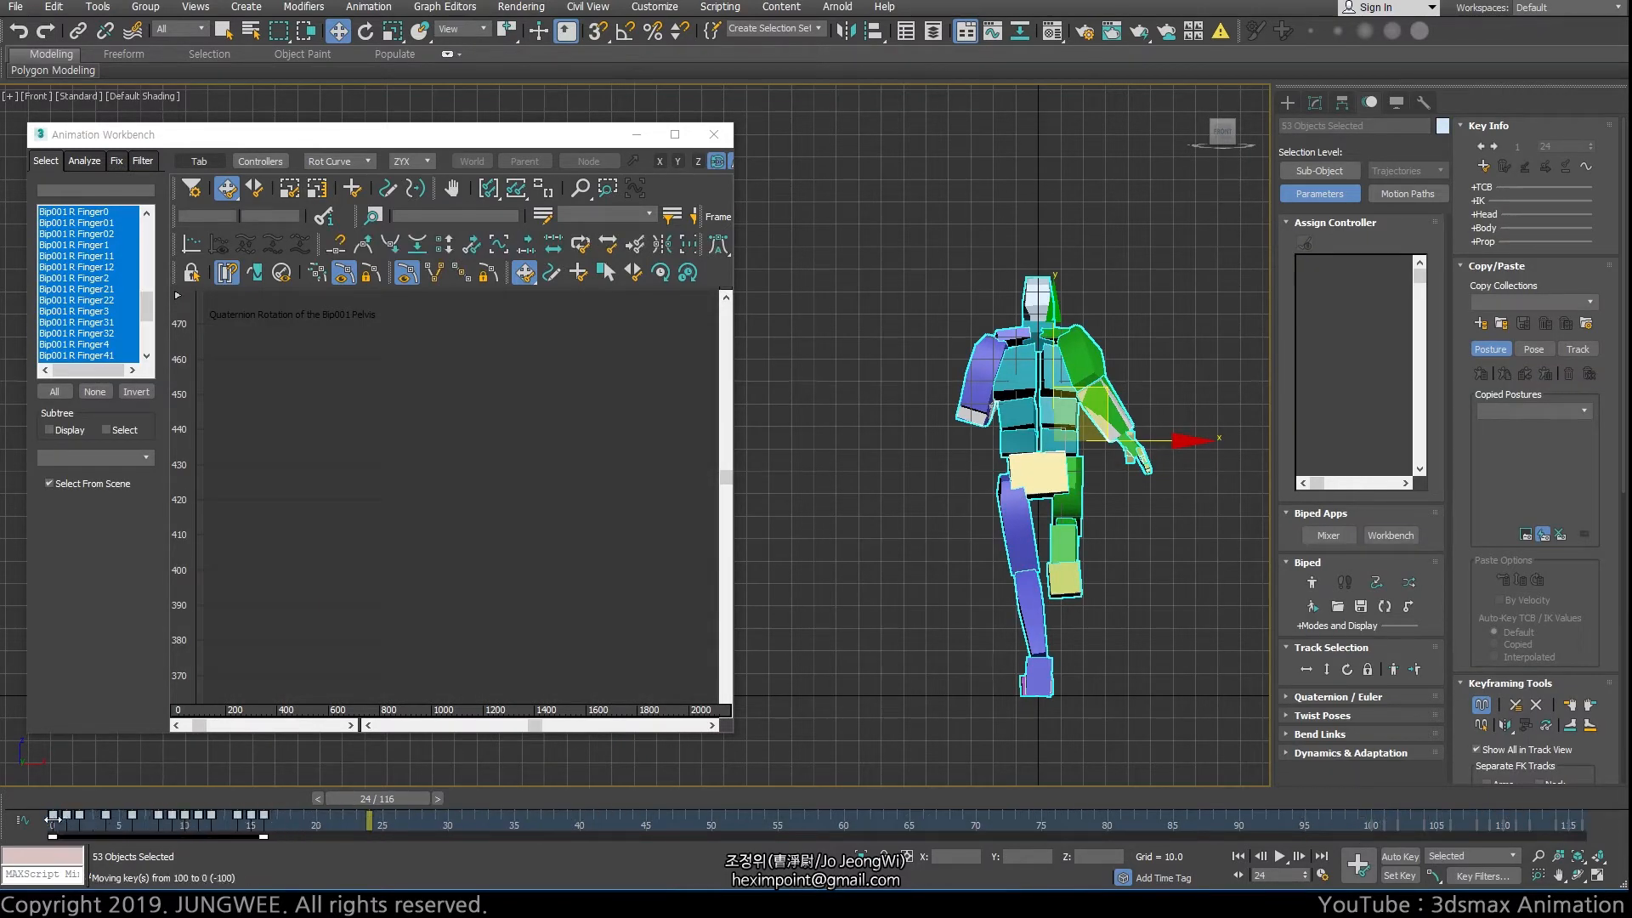
Stretch the biped's keys to end at frame 60 and set the active time range to end at frame 60
drag(274, 800, 493, 798)
key(w)
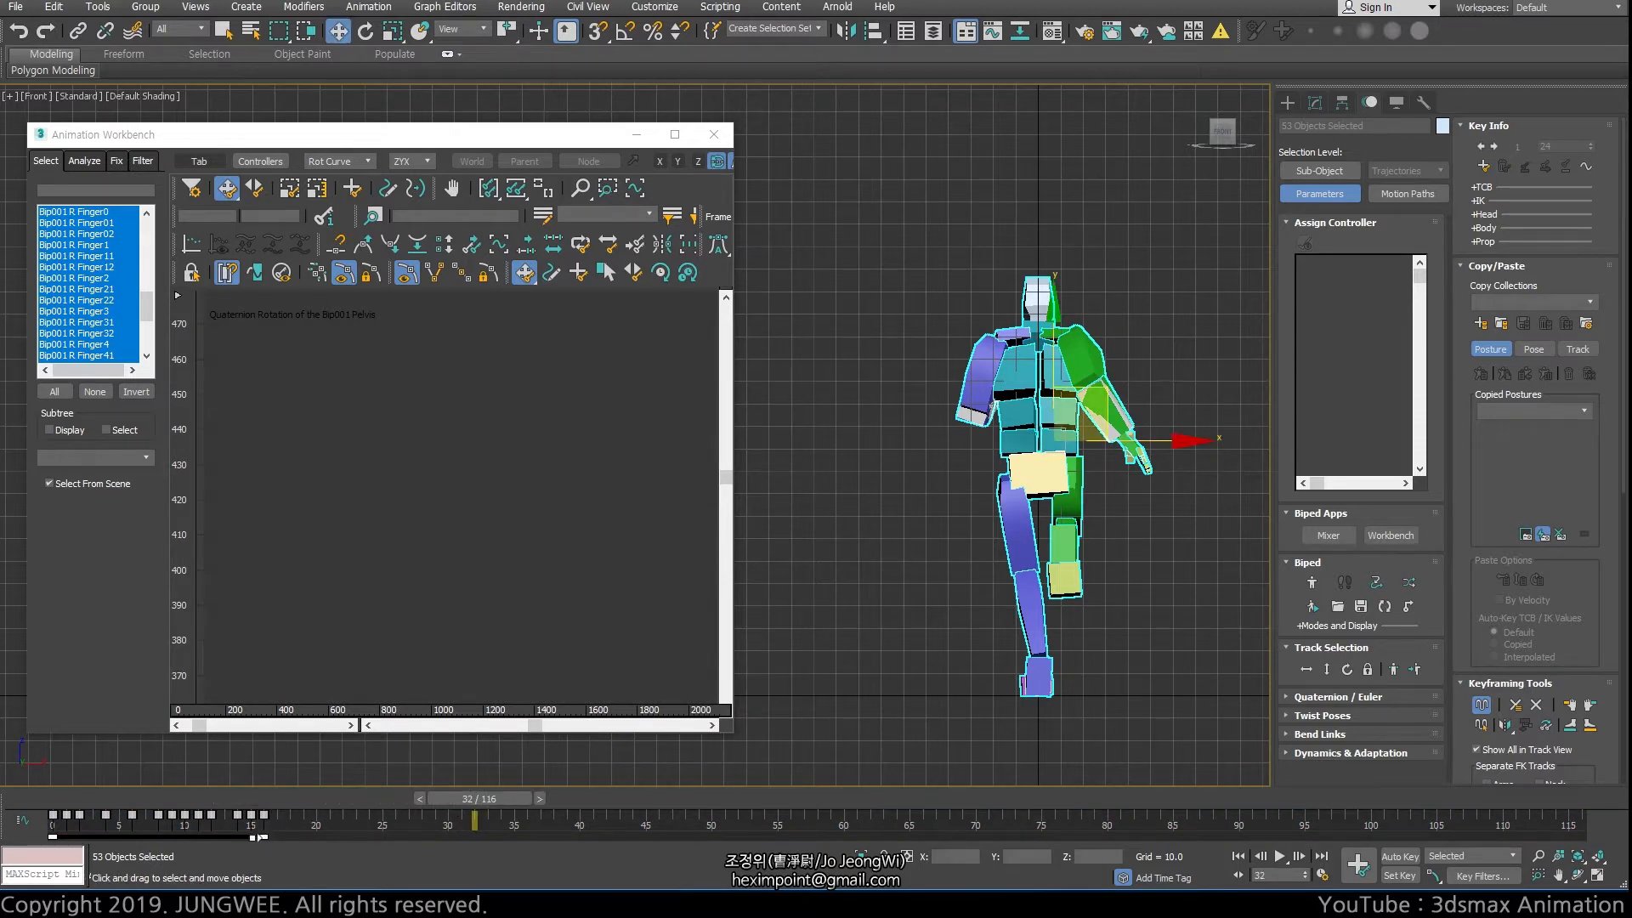
drag(264, 838, 844, 837)
ctrl+alt+right_drag(845, 829, 1451, 835)
Play back the run animation, switch to the Back view, stop playback and frame the biped beside the workbench
click(1280, 856)
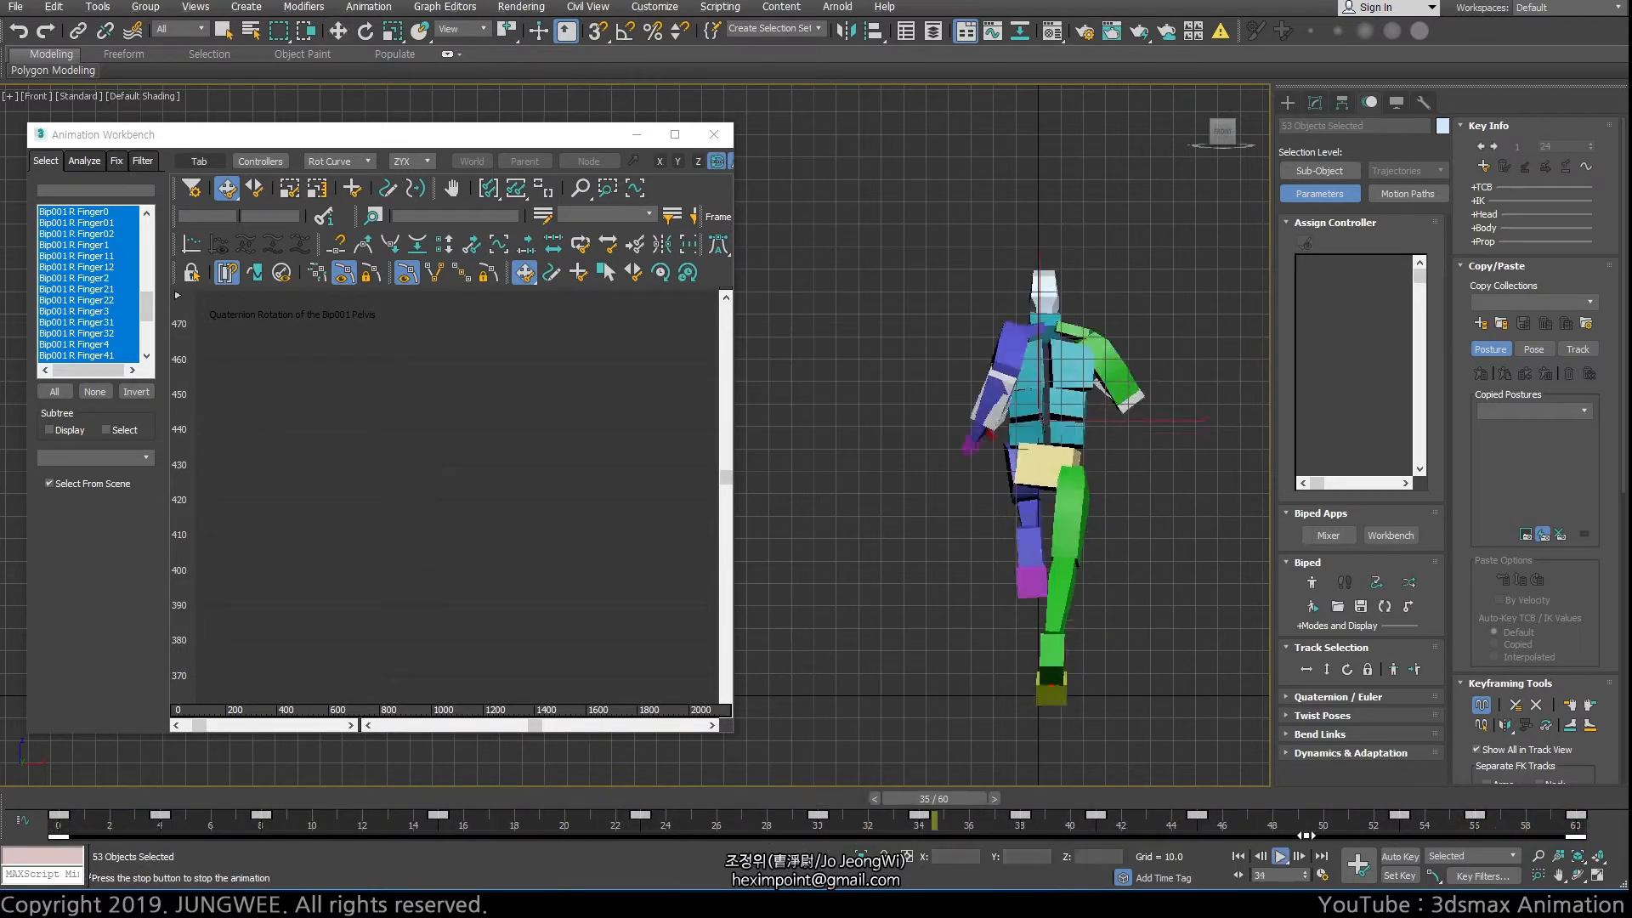
key(k)
middle_drag(1081, 447, 1042, 466)
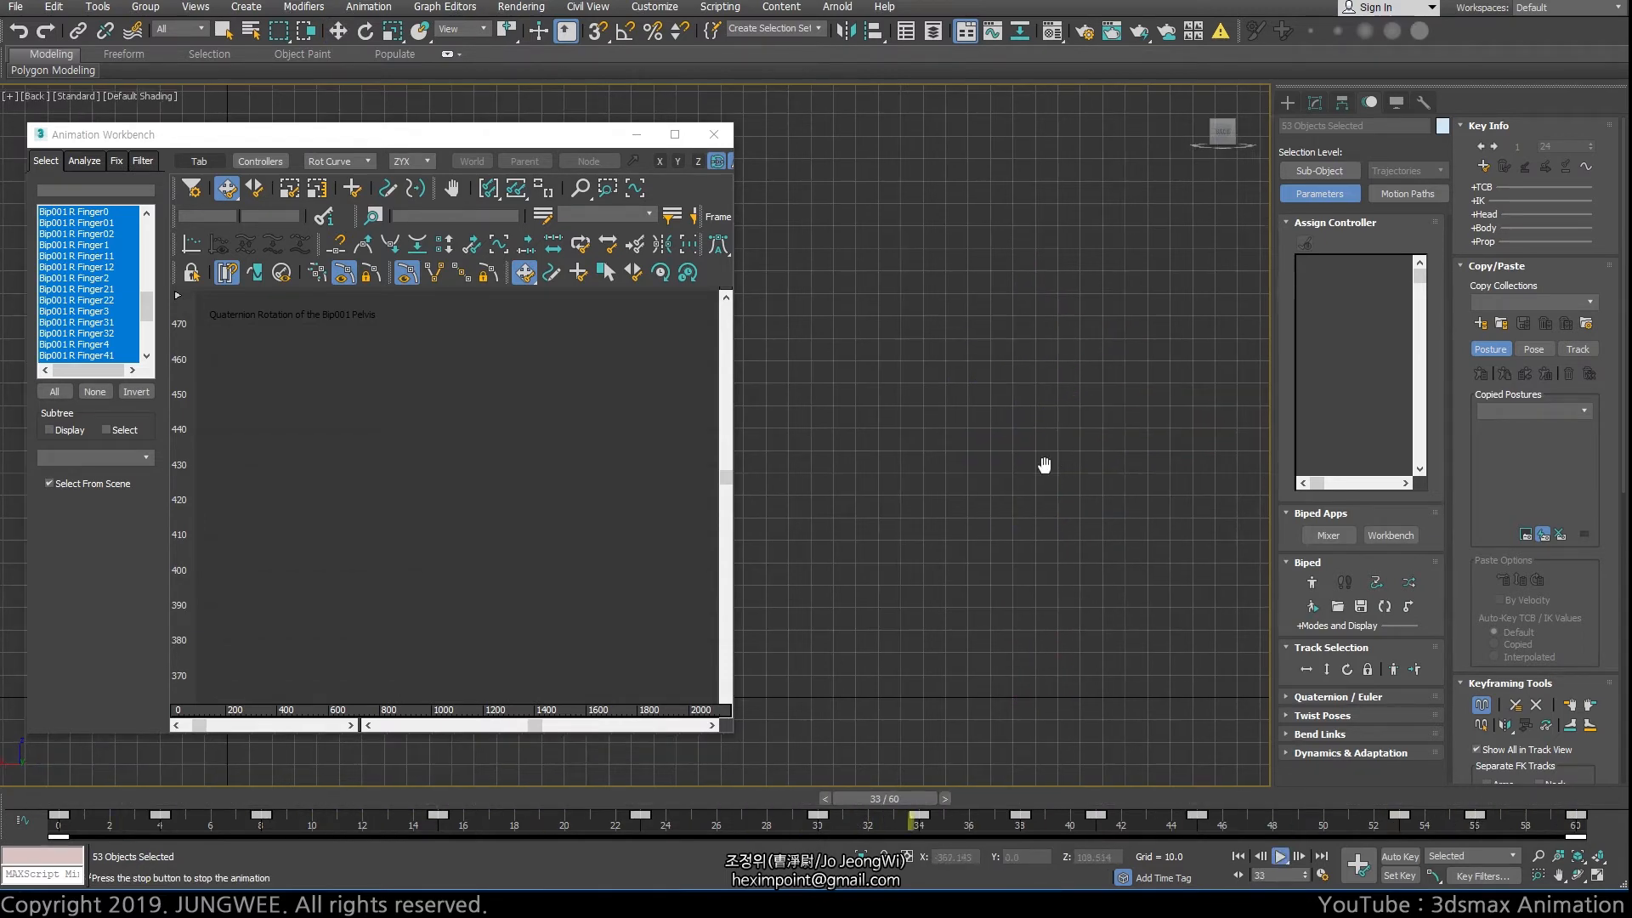
key(slash)
key(z)
scroll(1042, 466, down, 2)
middle_drag(756, 451, 911, 510)
scroll(951, 477, up, 2)
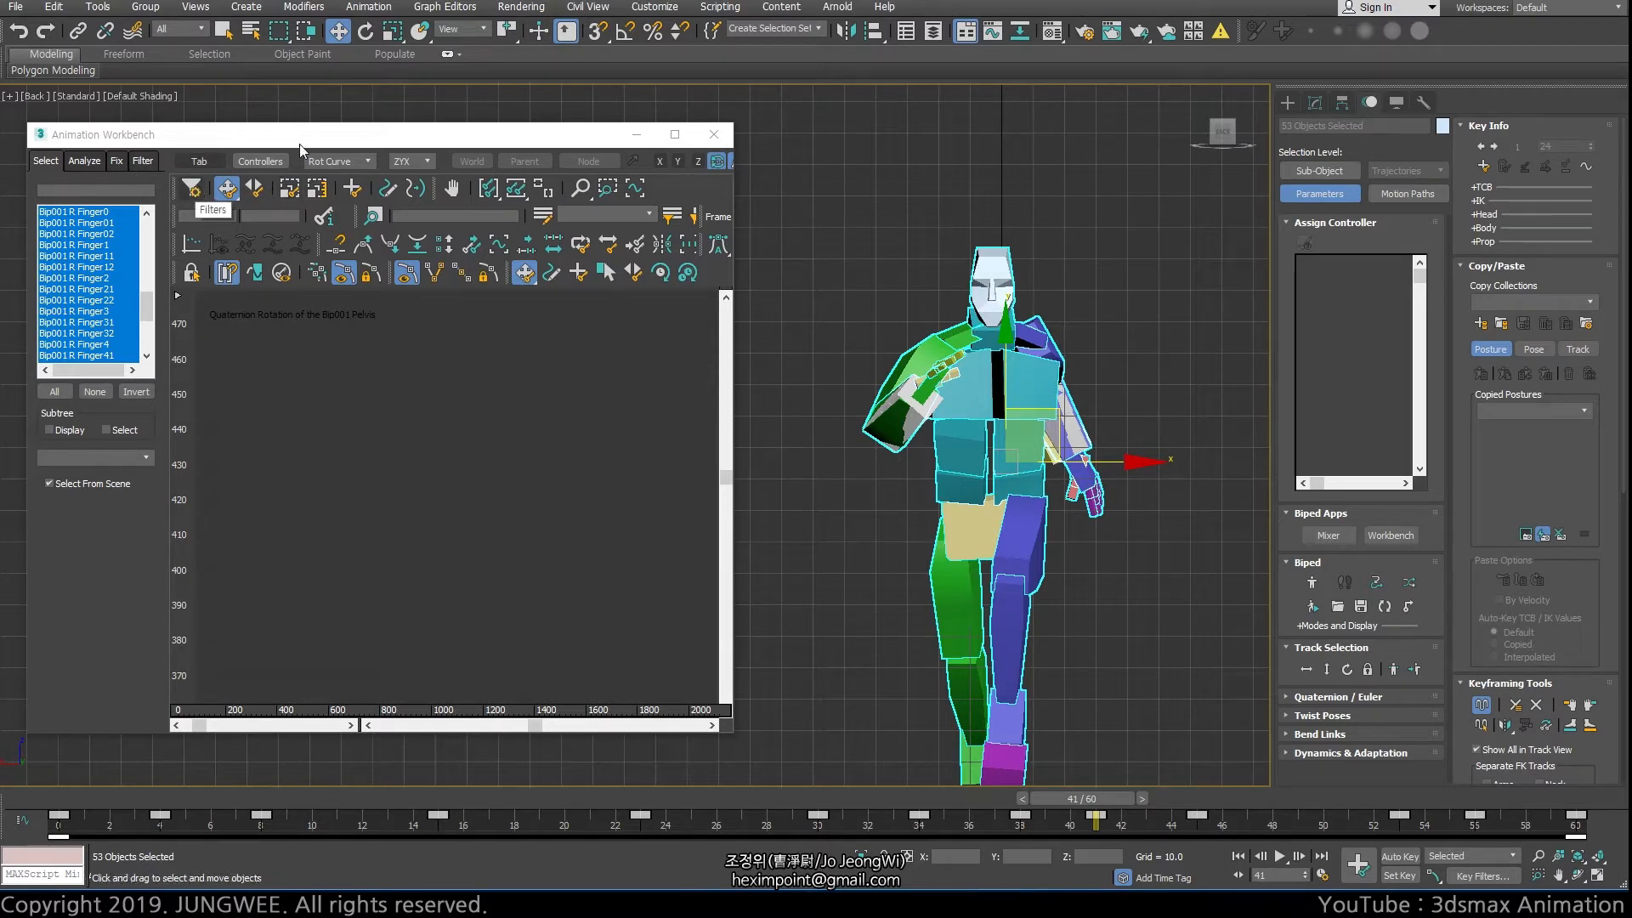
click(453, 8)
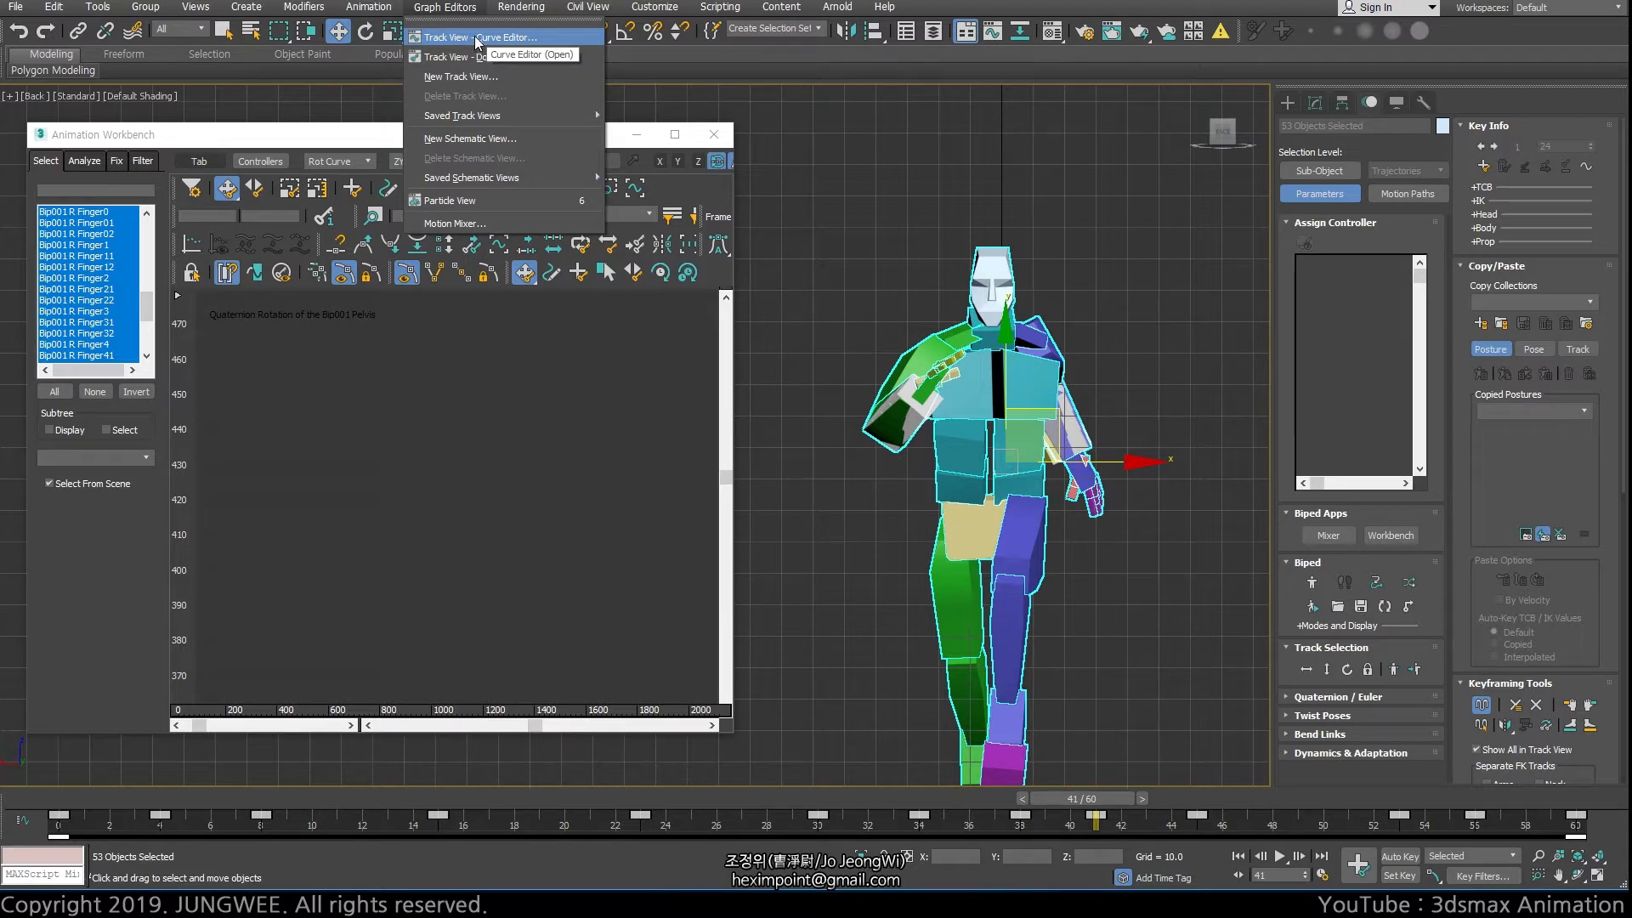
click(252, 141)
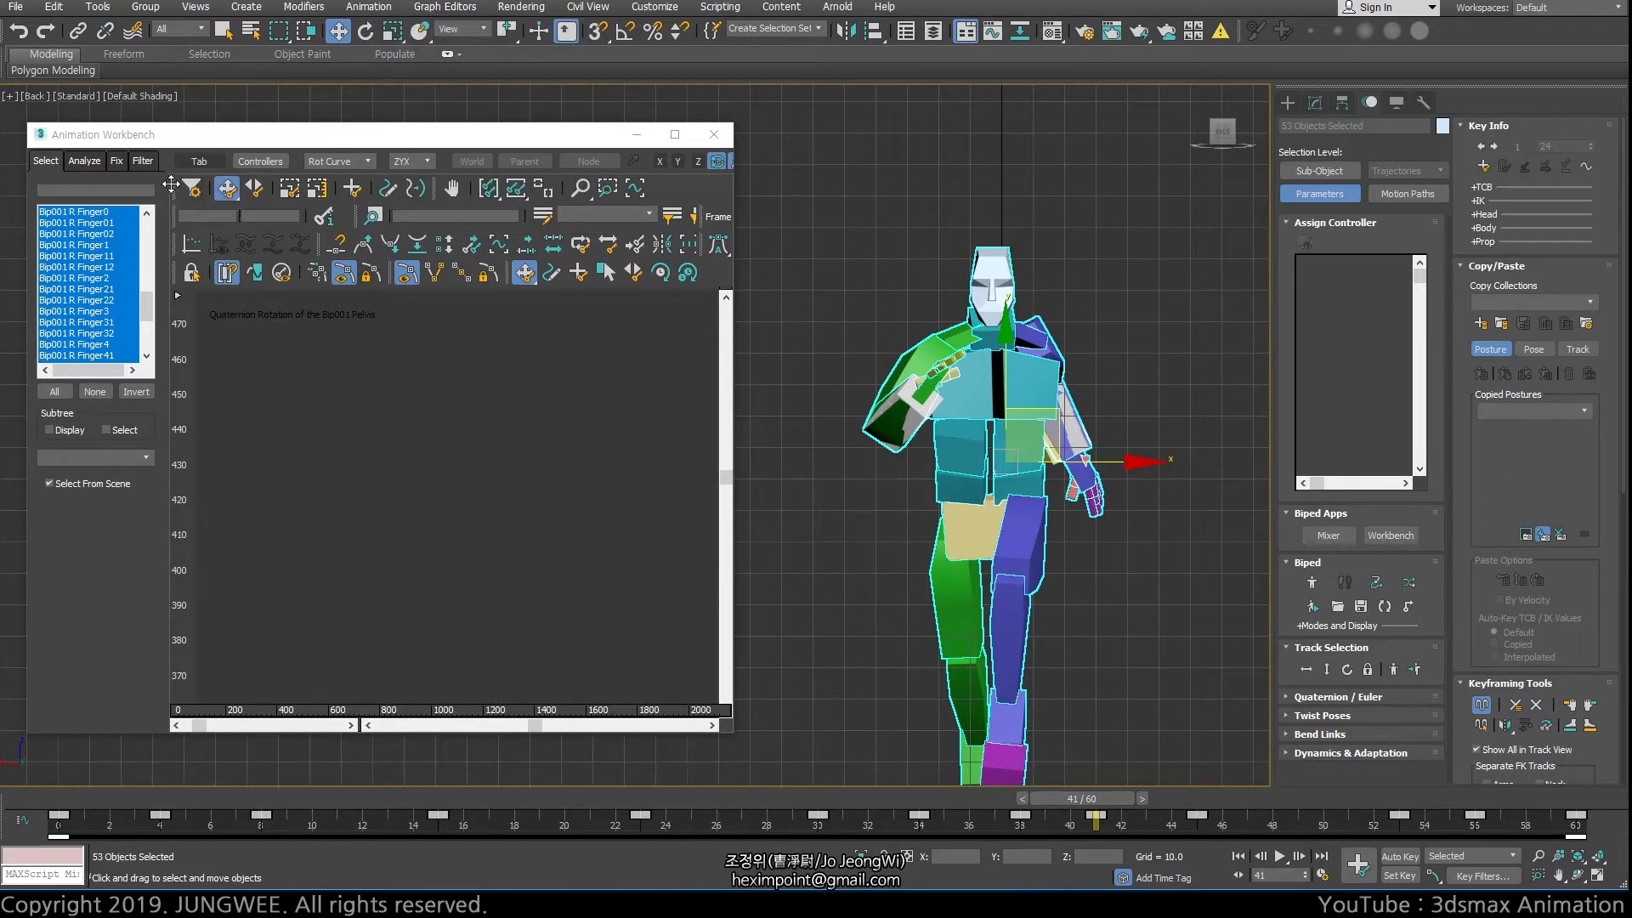
click(453, 8)
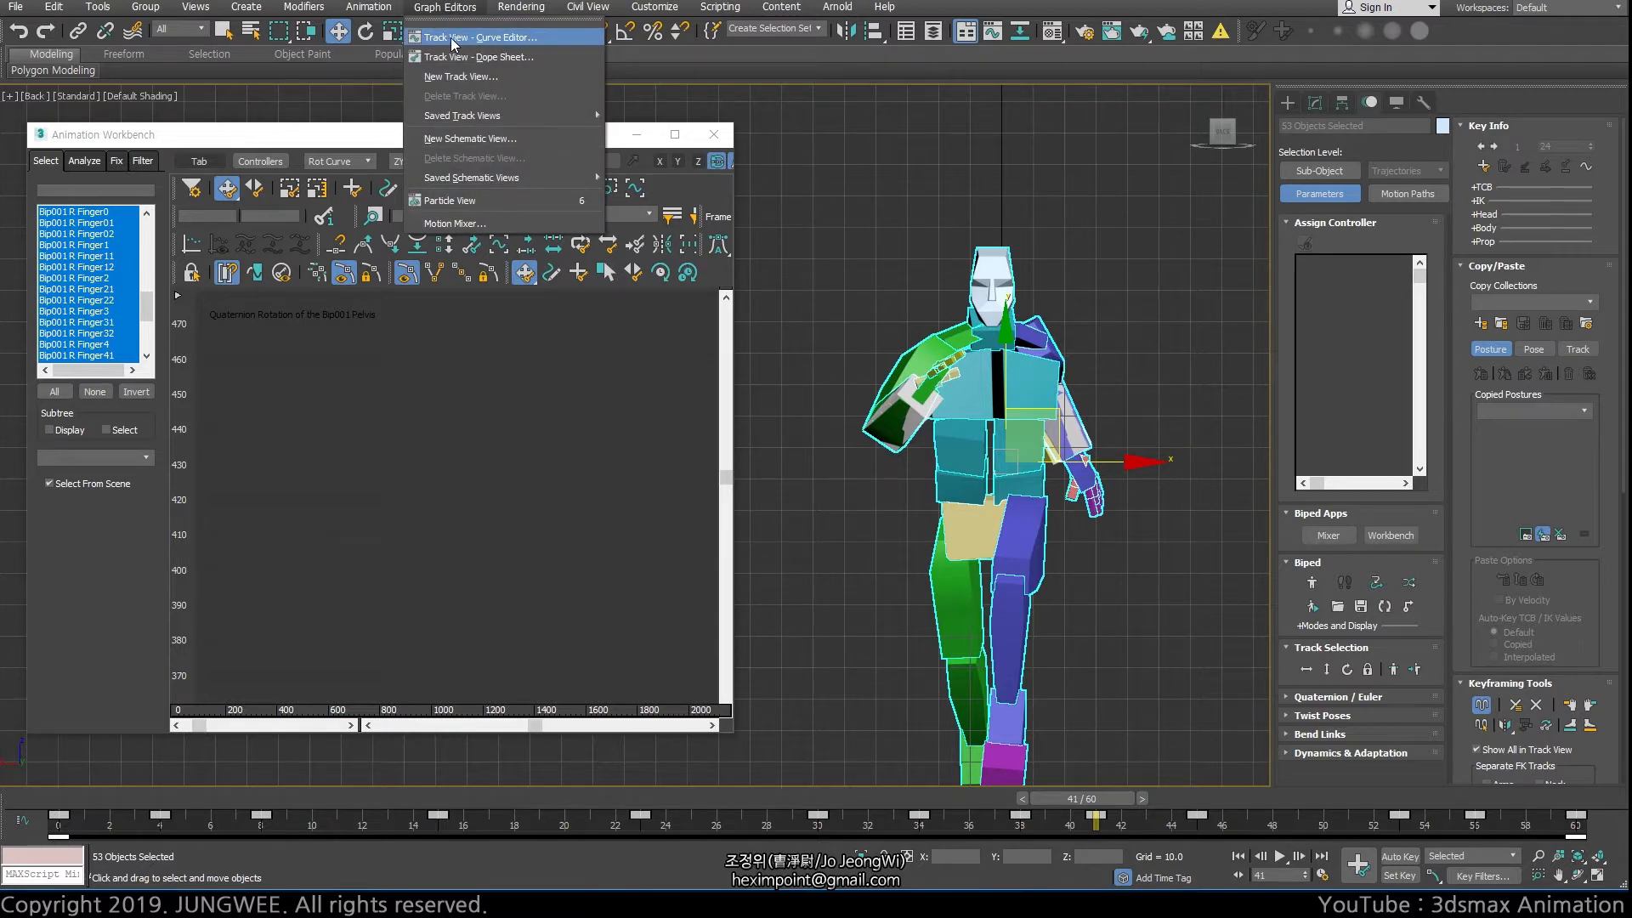
click(212, 140)
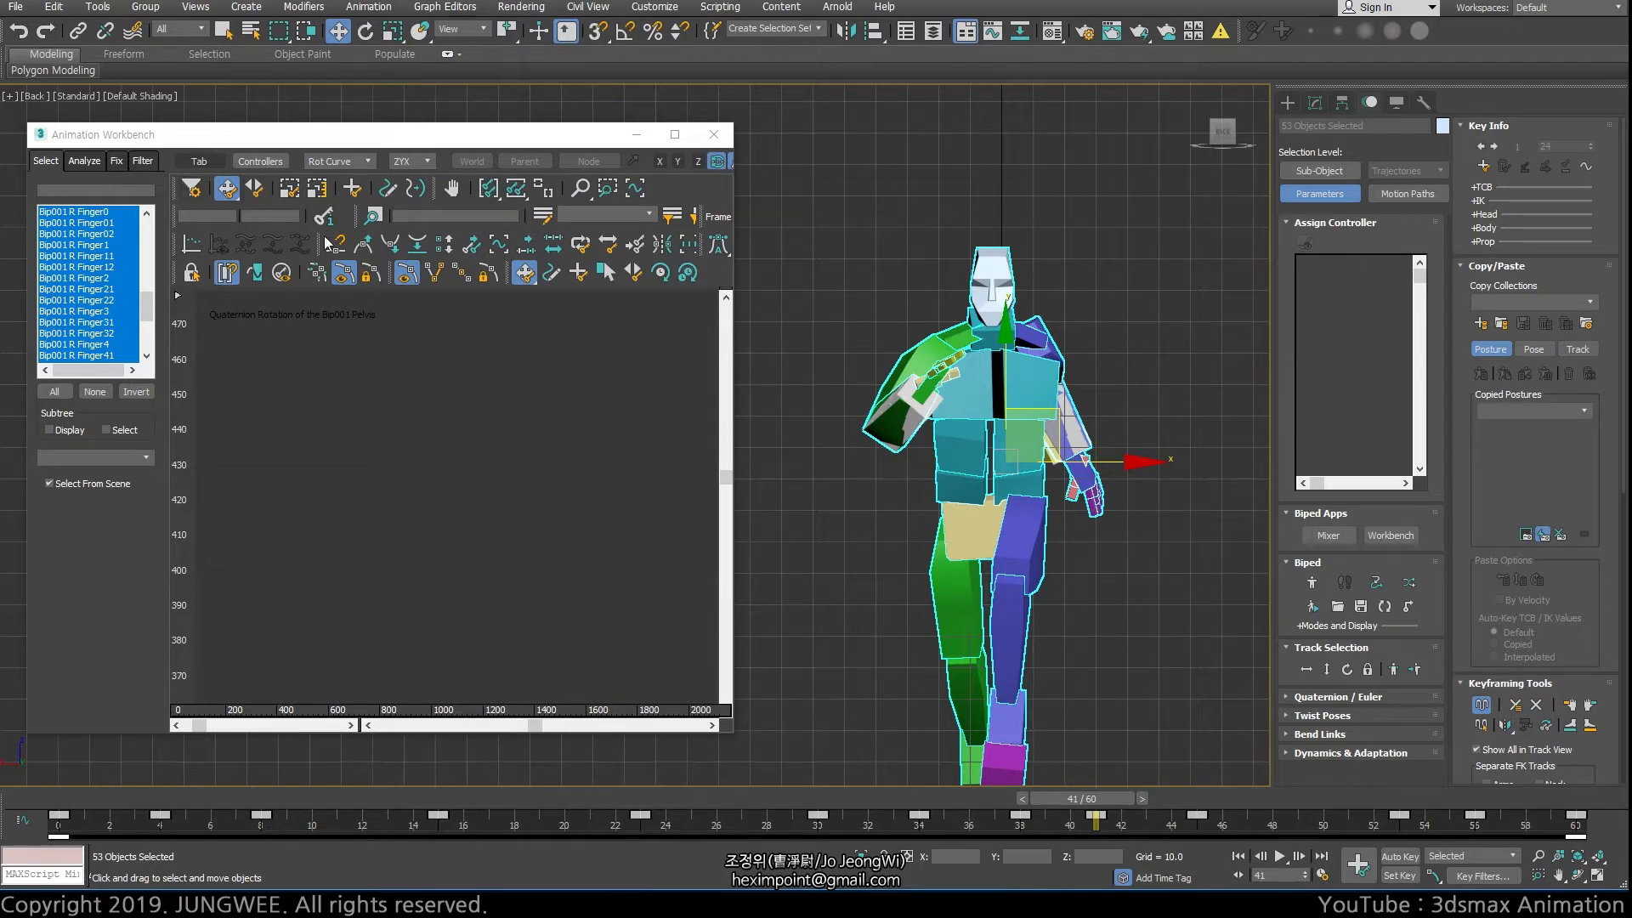
Enlarge the Animation Workbench window slightly in width and height
drag(729, 737, 783, 774)
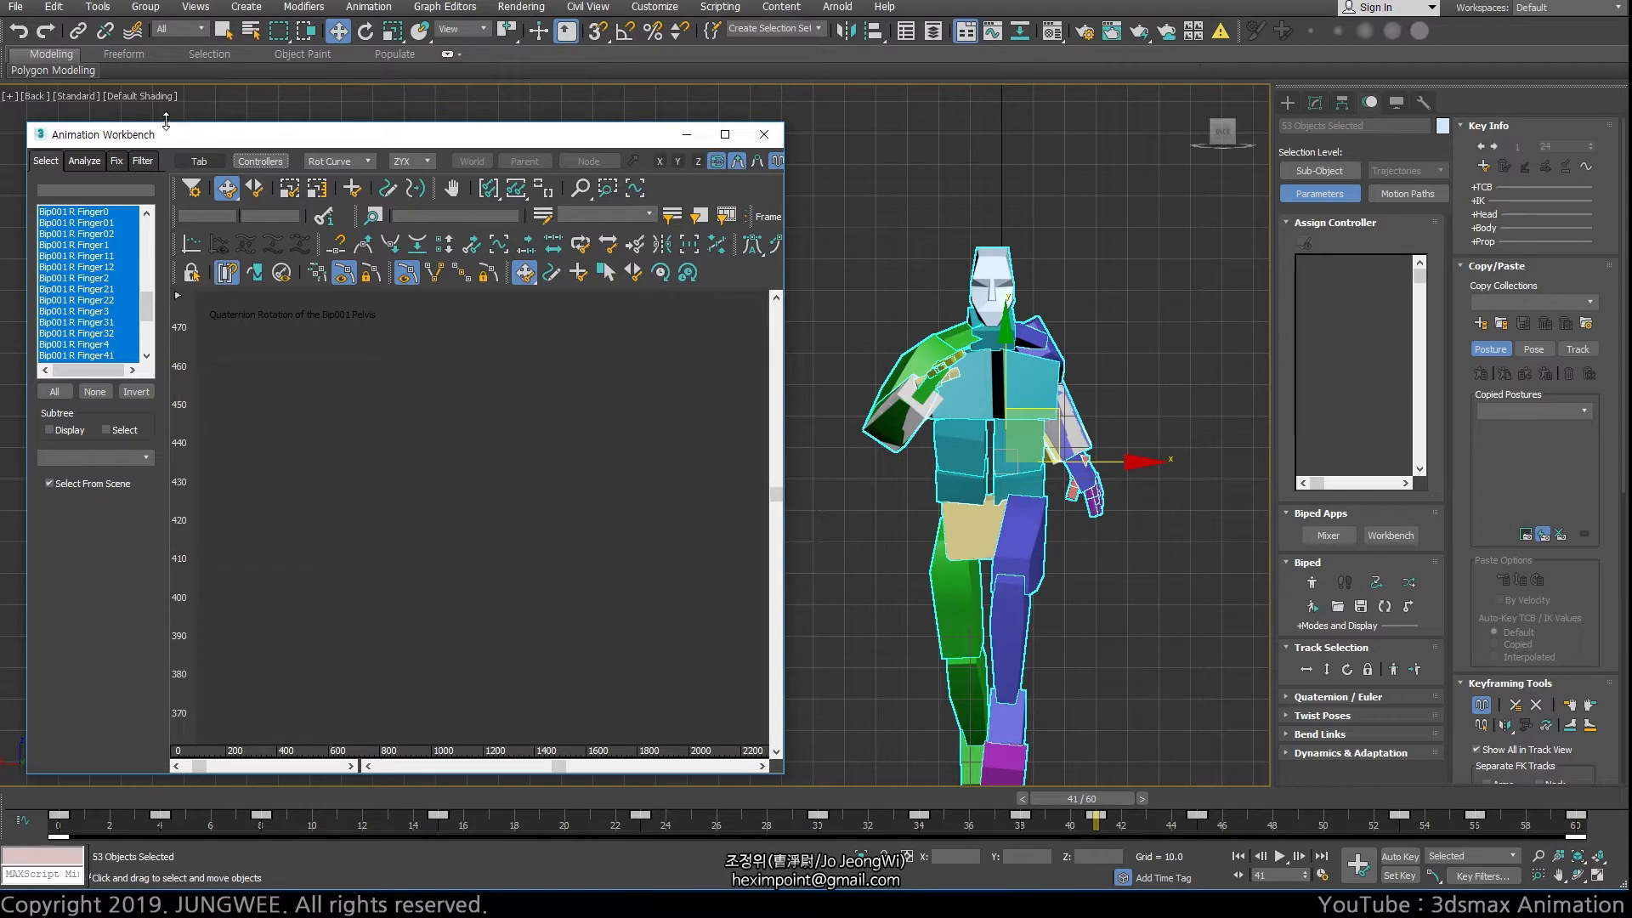
drag(167, 124, 166, 108)
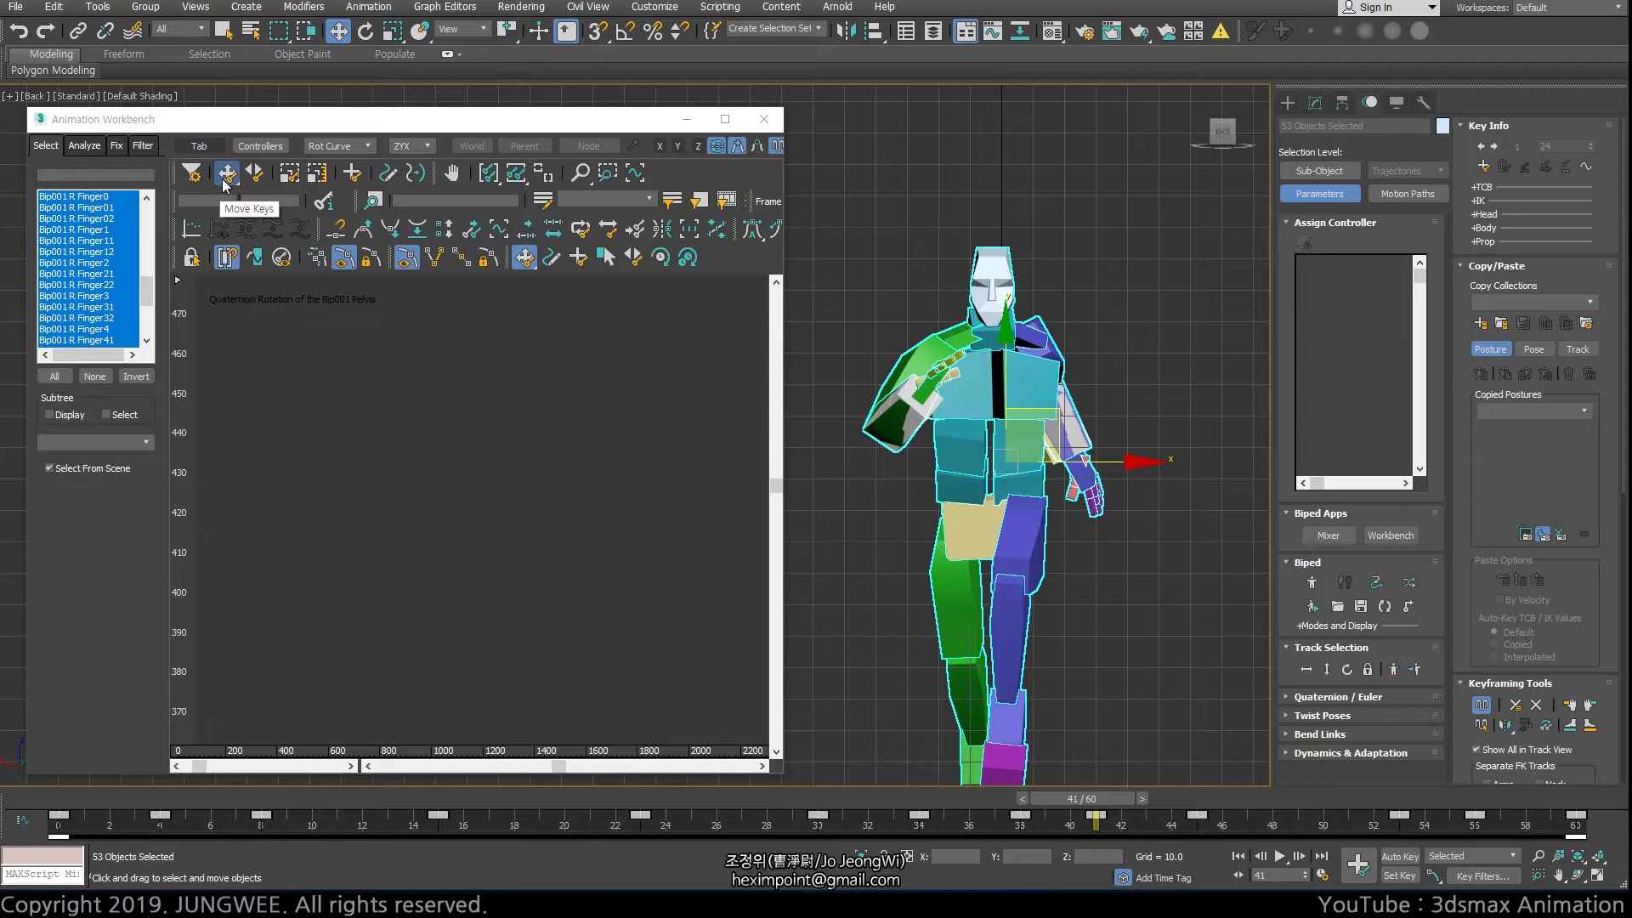
Select only the biped's right hand, frame its rotation curves in the workbench and move the current time to frame 30
click(1215, 302)
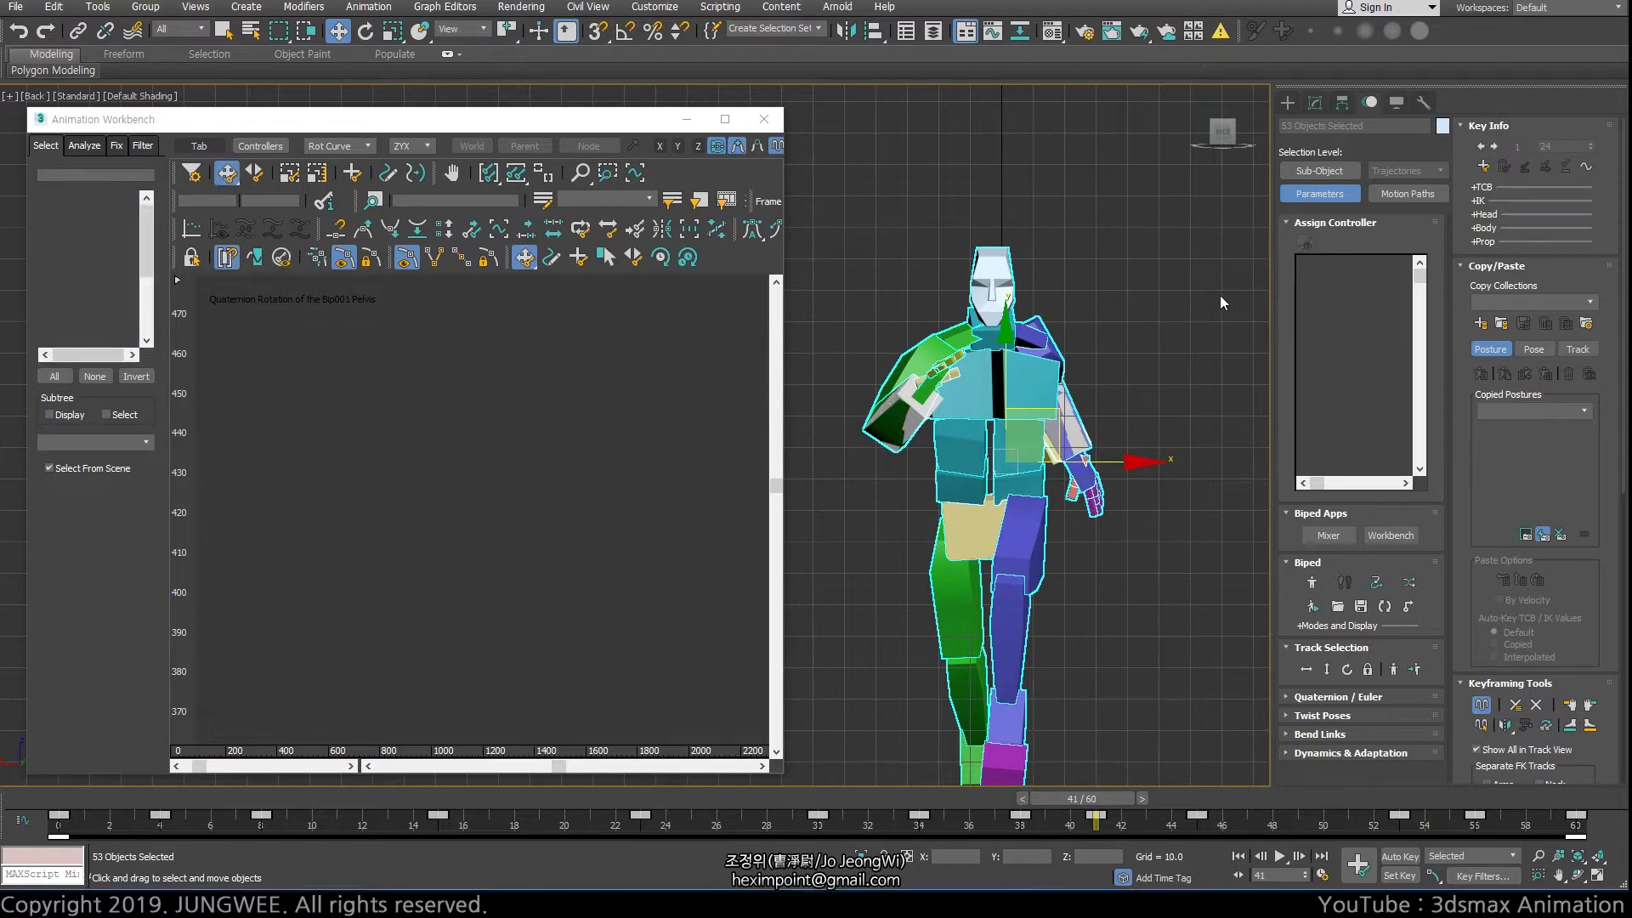
click(926, 382)
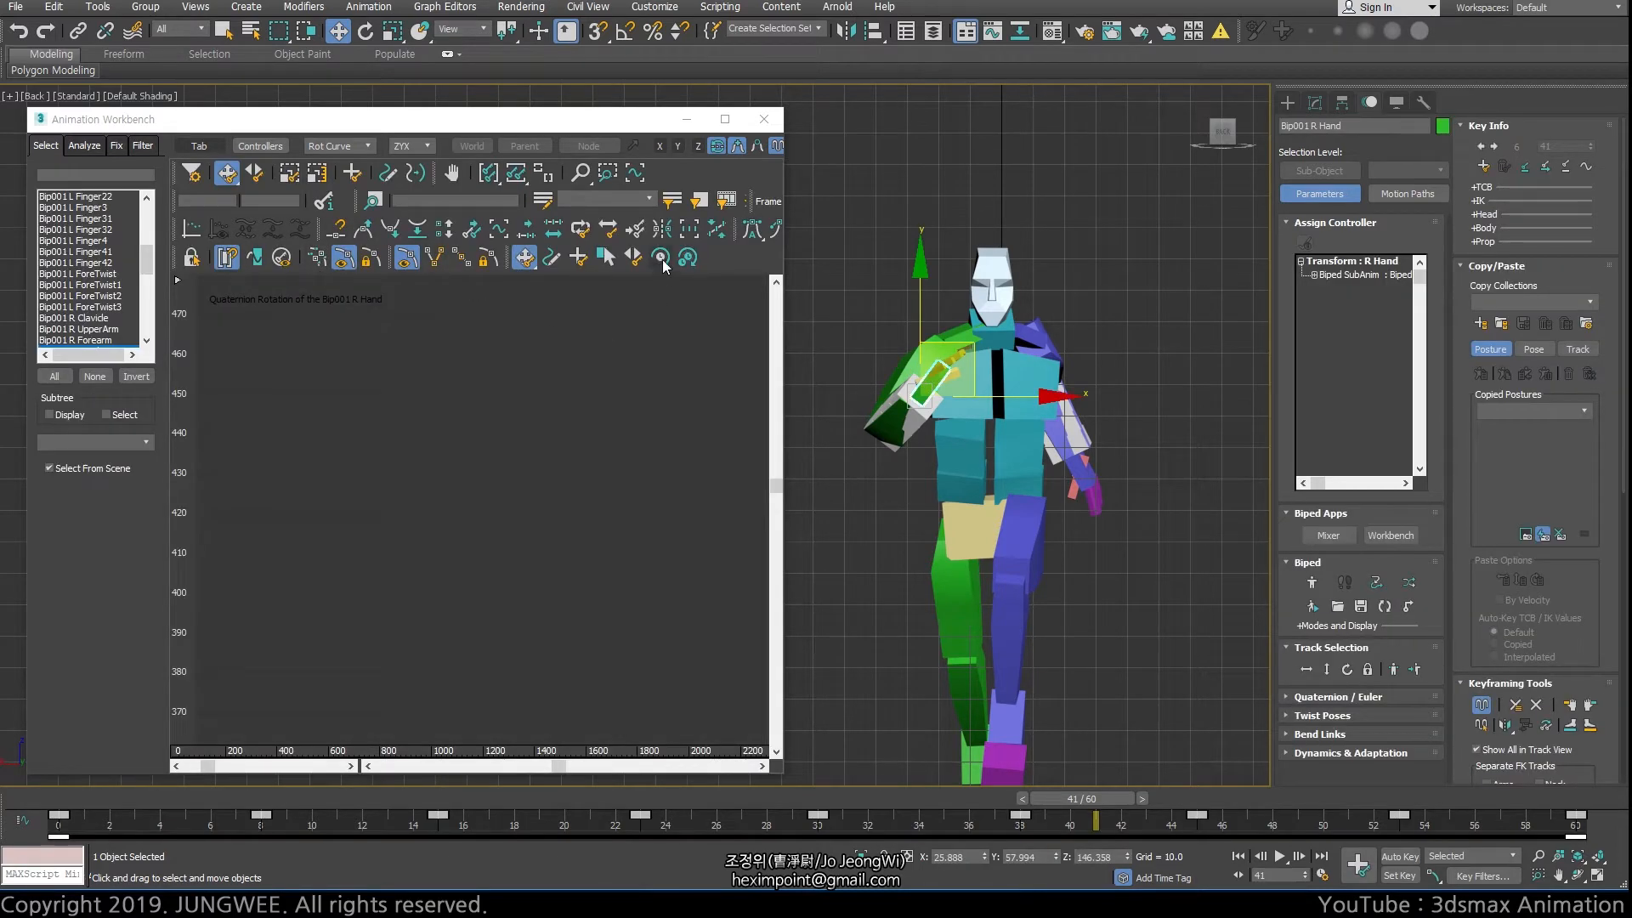
click(526, 180)
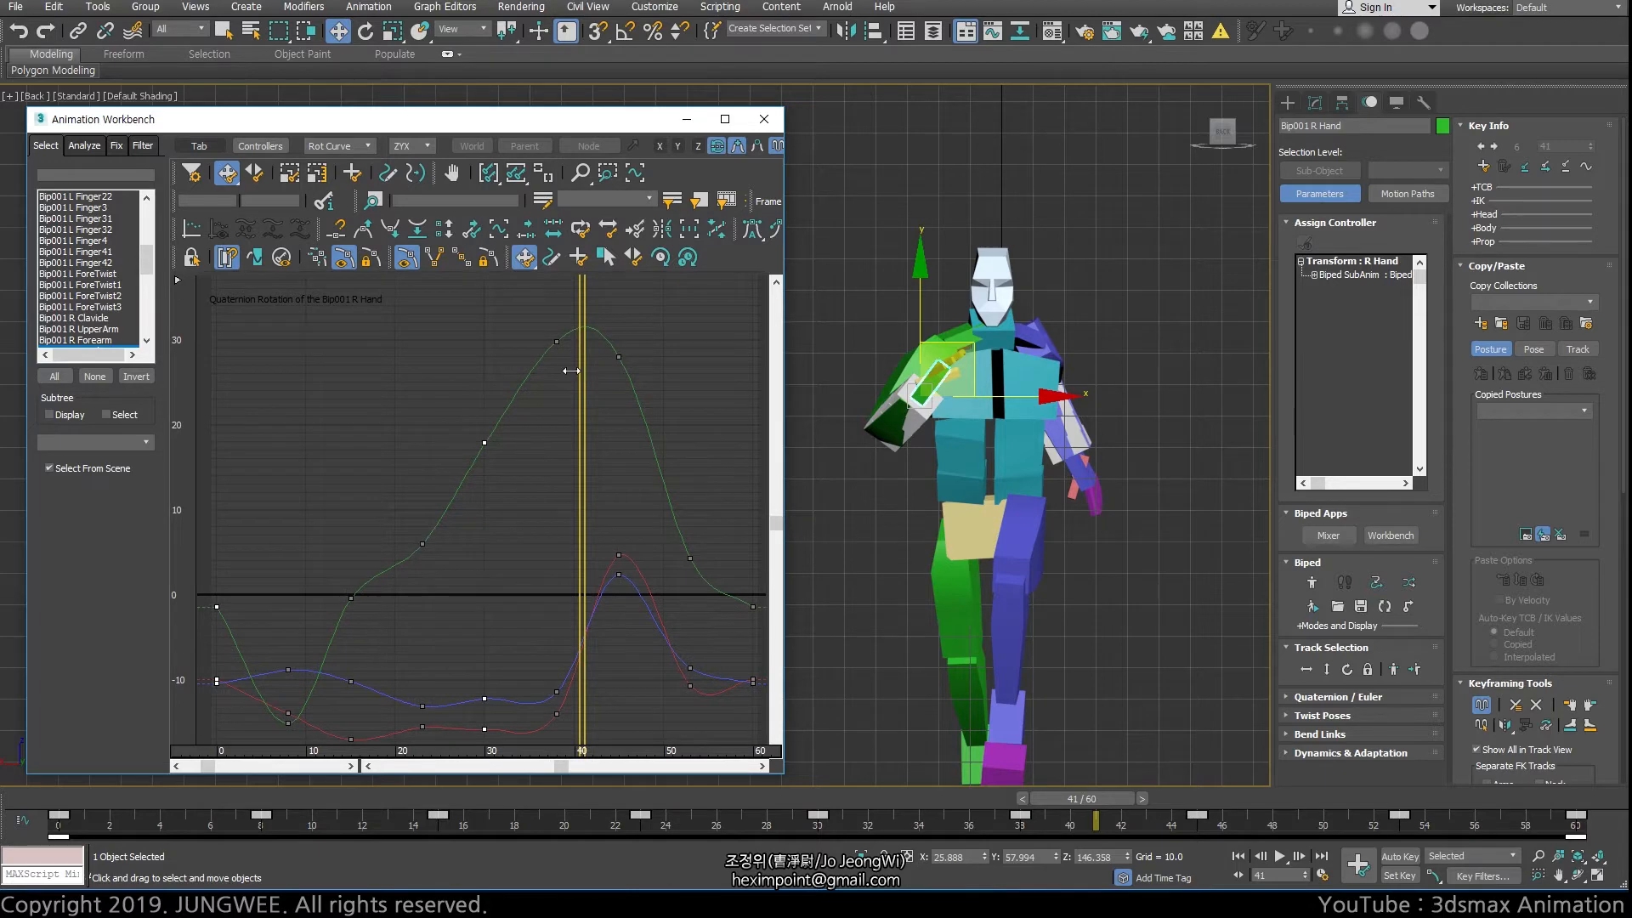
drag(571, 371, 487, 387)
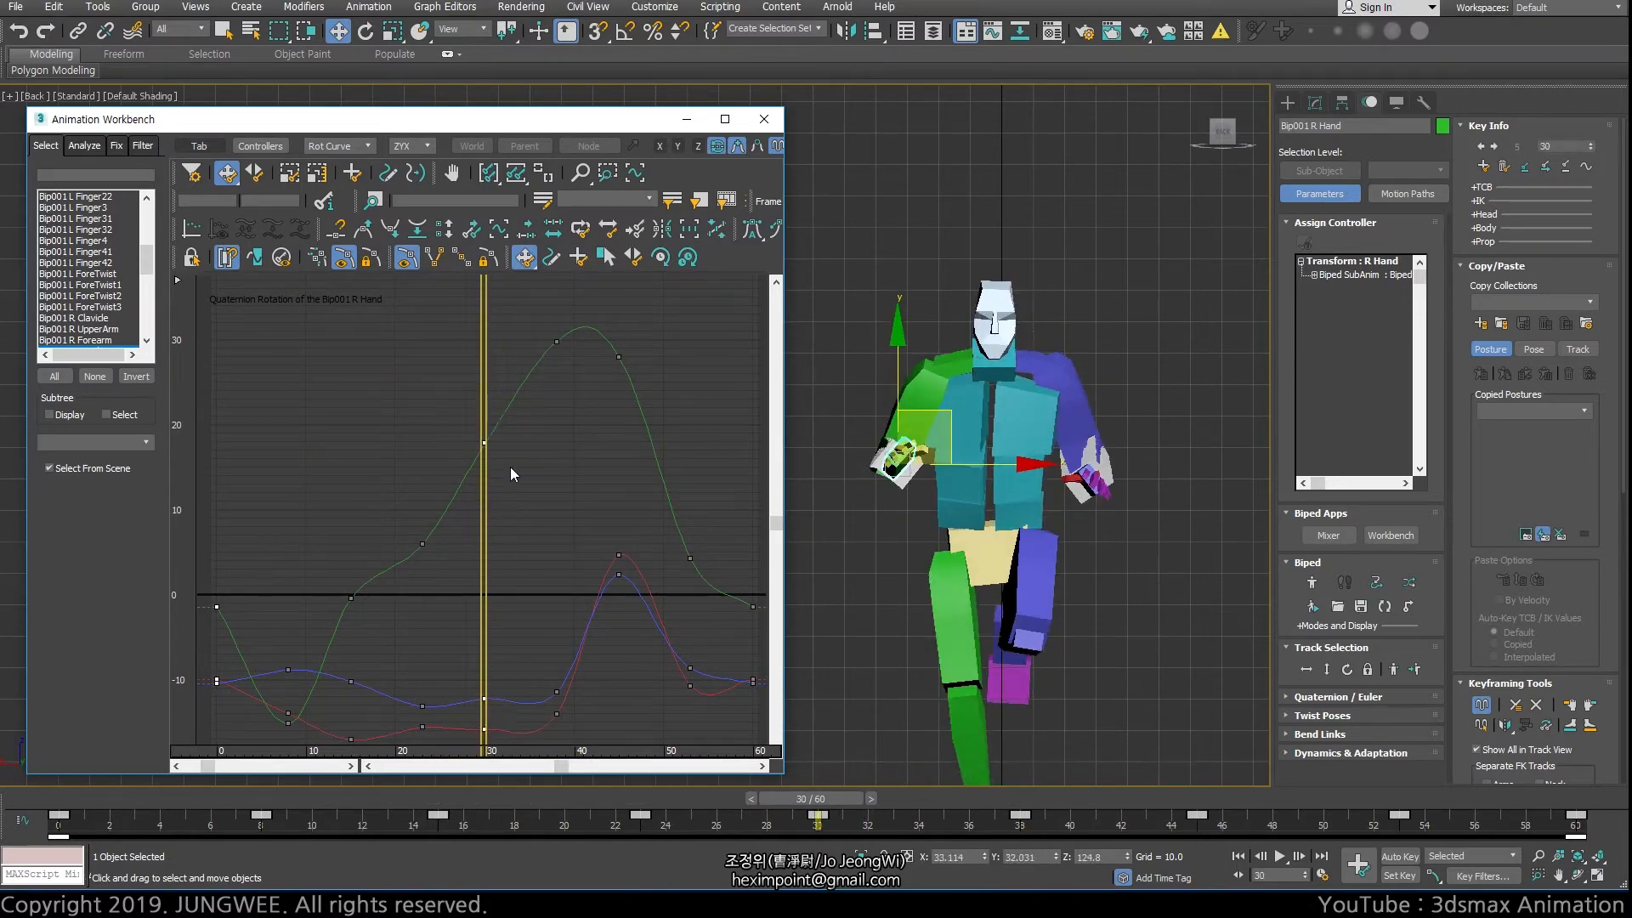
Try moving the green curve's key at frame 30 freely in time and value, and undo the move
drag(542, 321, 634, 374)
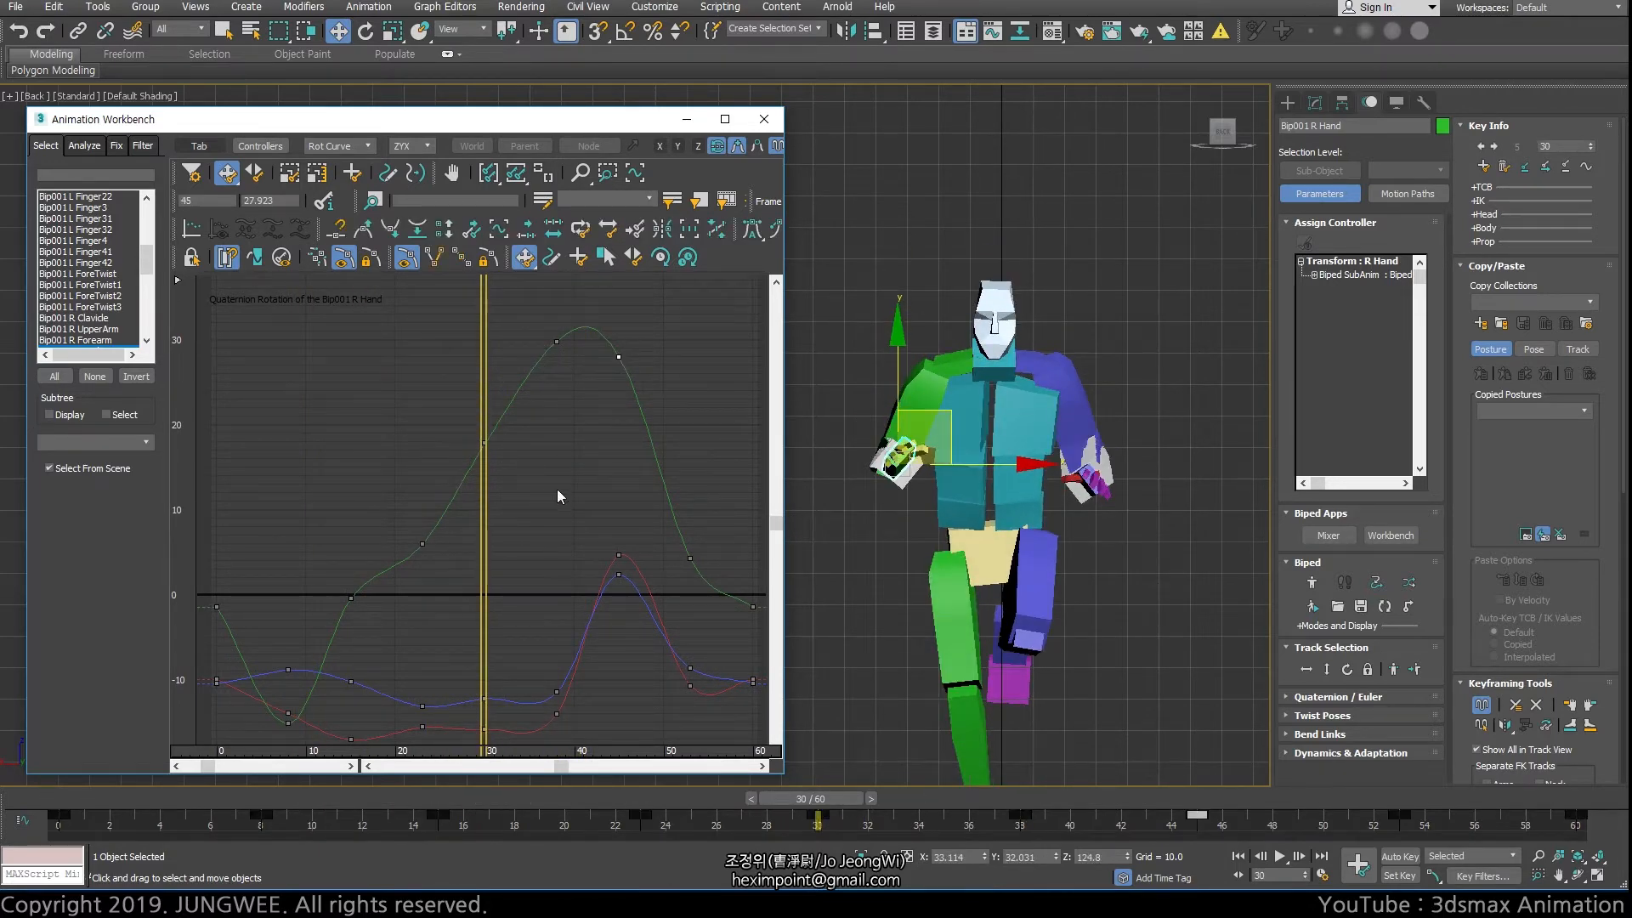
click(483, 443)
mouse_move(483, 443)
mouse_down()
mouse_move(514, 336)
mouse_move(544, 429)
mouse_move(476, 344)
mouse_move(514, 391)
mouse_move(533, 331)
mouse_move(549, 340)
mouse_move(476, 424)
mouse_move(510, 430)
mouse_up()
key(ctrl+z)
Try raising the green curve's frame 30 key with the vertical Move Keys mode, and undo the change
drag(227, 173, 227, 255)
drag(483, 443, 482, 399)
key(ctrl+z)
Try shifting the green curve's frame 30 key to a later time with the horizontal Move Keys mode, and undo it
drag(231, 178, 232, 255)
click(483, 443)
drag(226, 173, 227, 225)
drag(487, 441, 541, 442)
key(ctrl+z)
Return Move Keys to its free mode, try shifting the frame 30 key later and higher, and undo it
mouse_move(226, 173)
mouse_down()
mouse_move(226, 253)
mouse_move(228, 204)
mouse_up()
drag(484, 440, 503, 428)
key(ctrl+z)
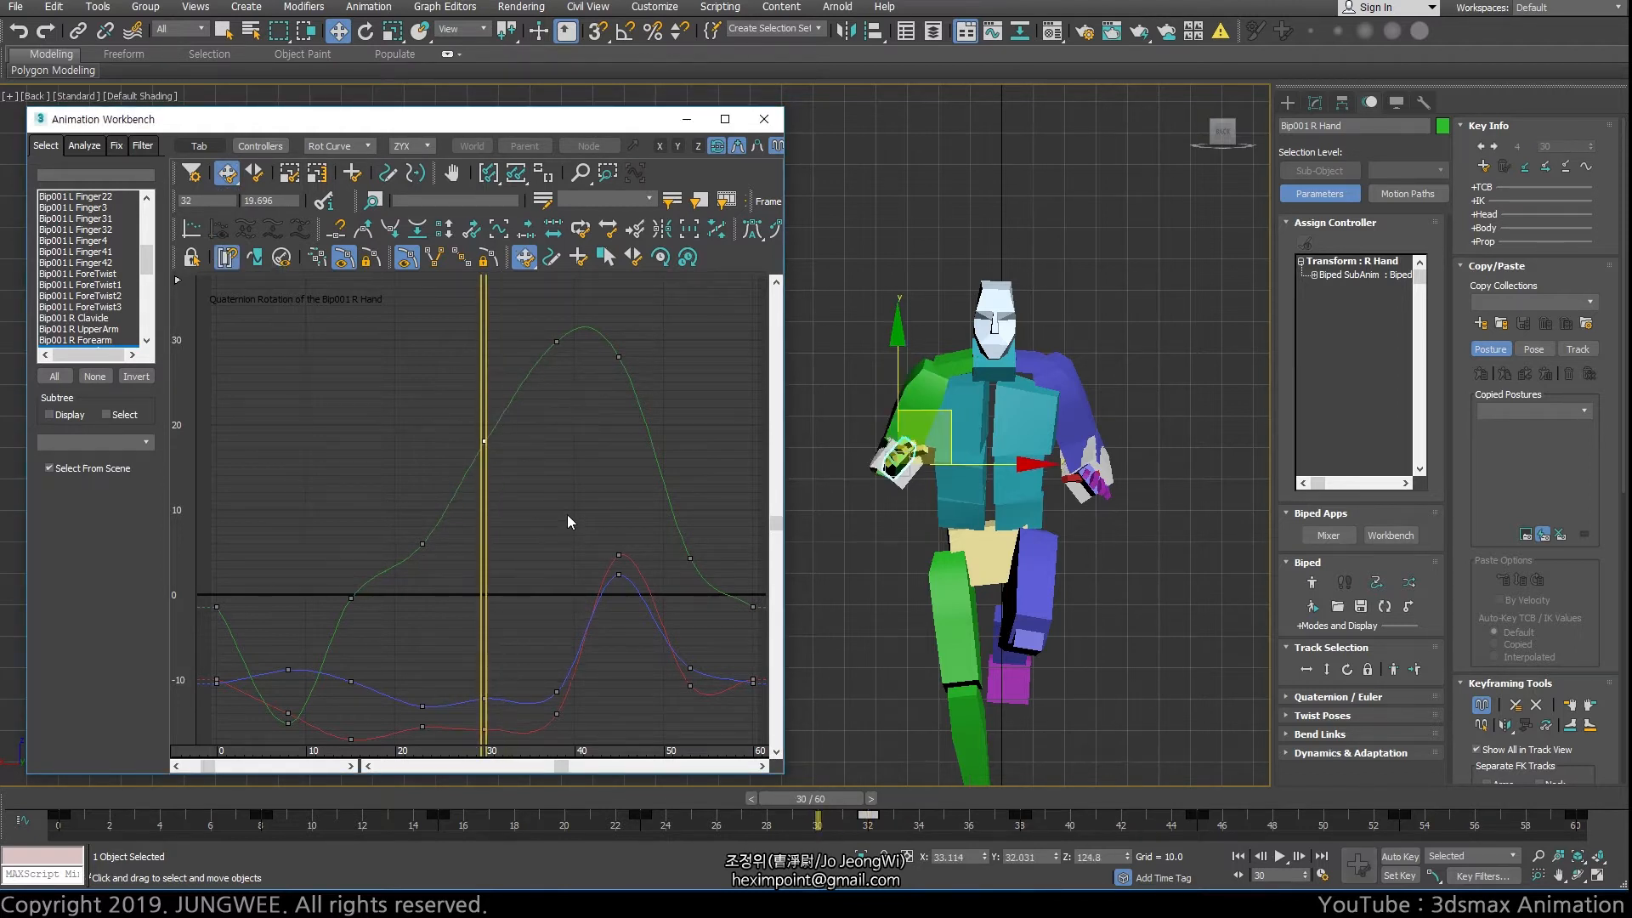
Review the frame rate, time display and animation range in the Time Configuration settings, and close them unchanged
click(1539, 878)
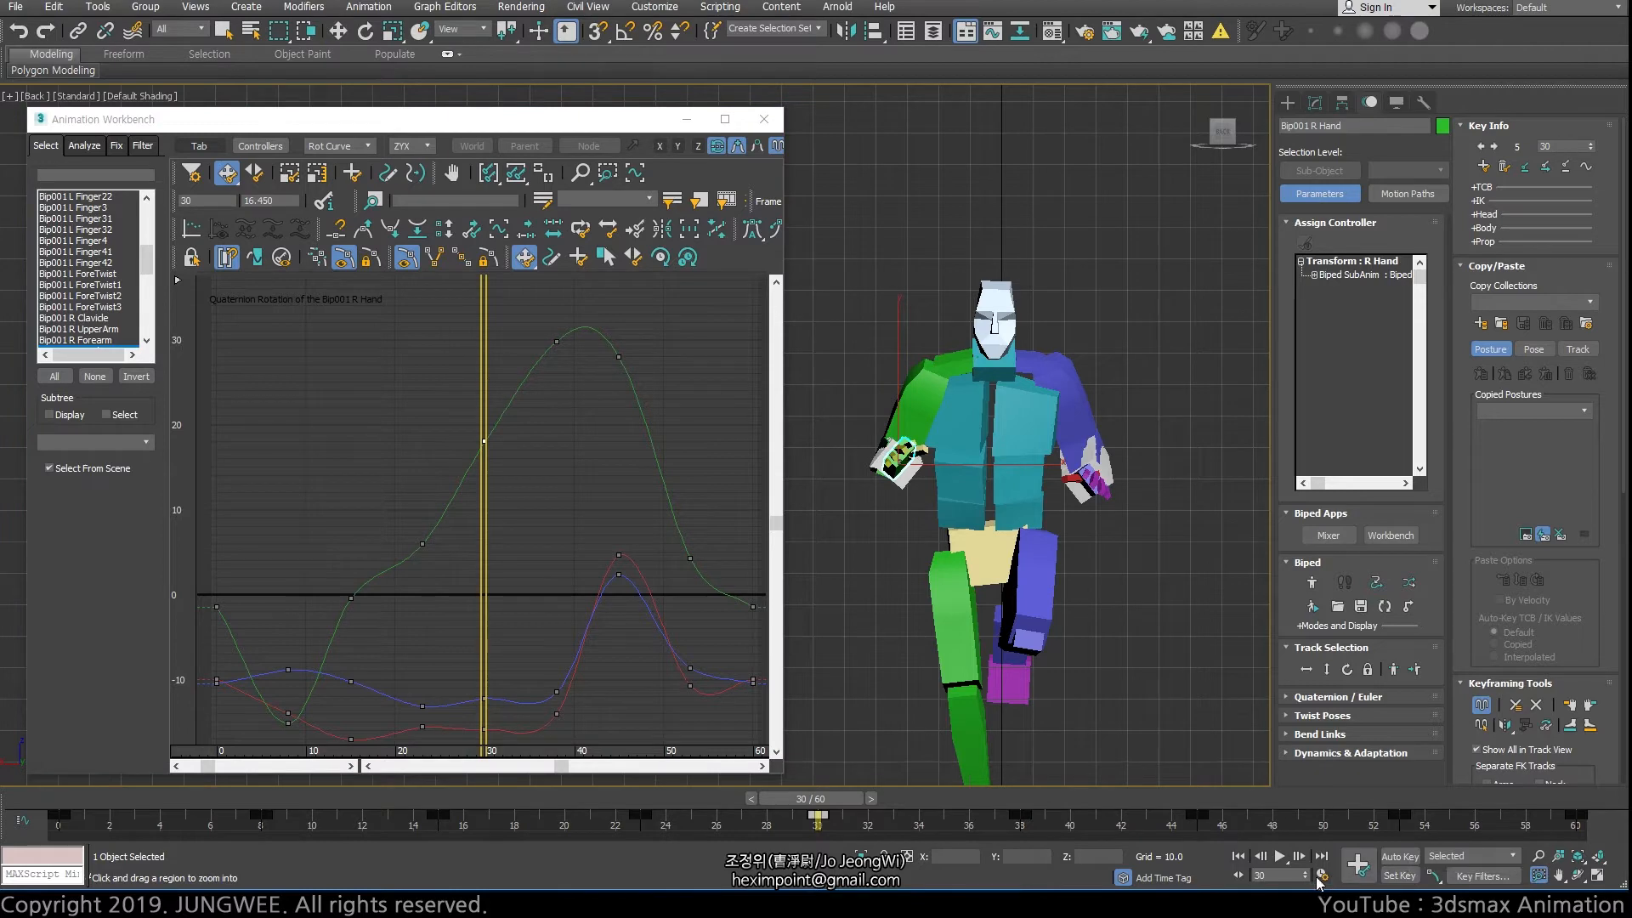
click(1323, 876)
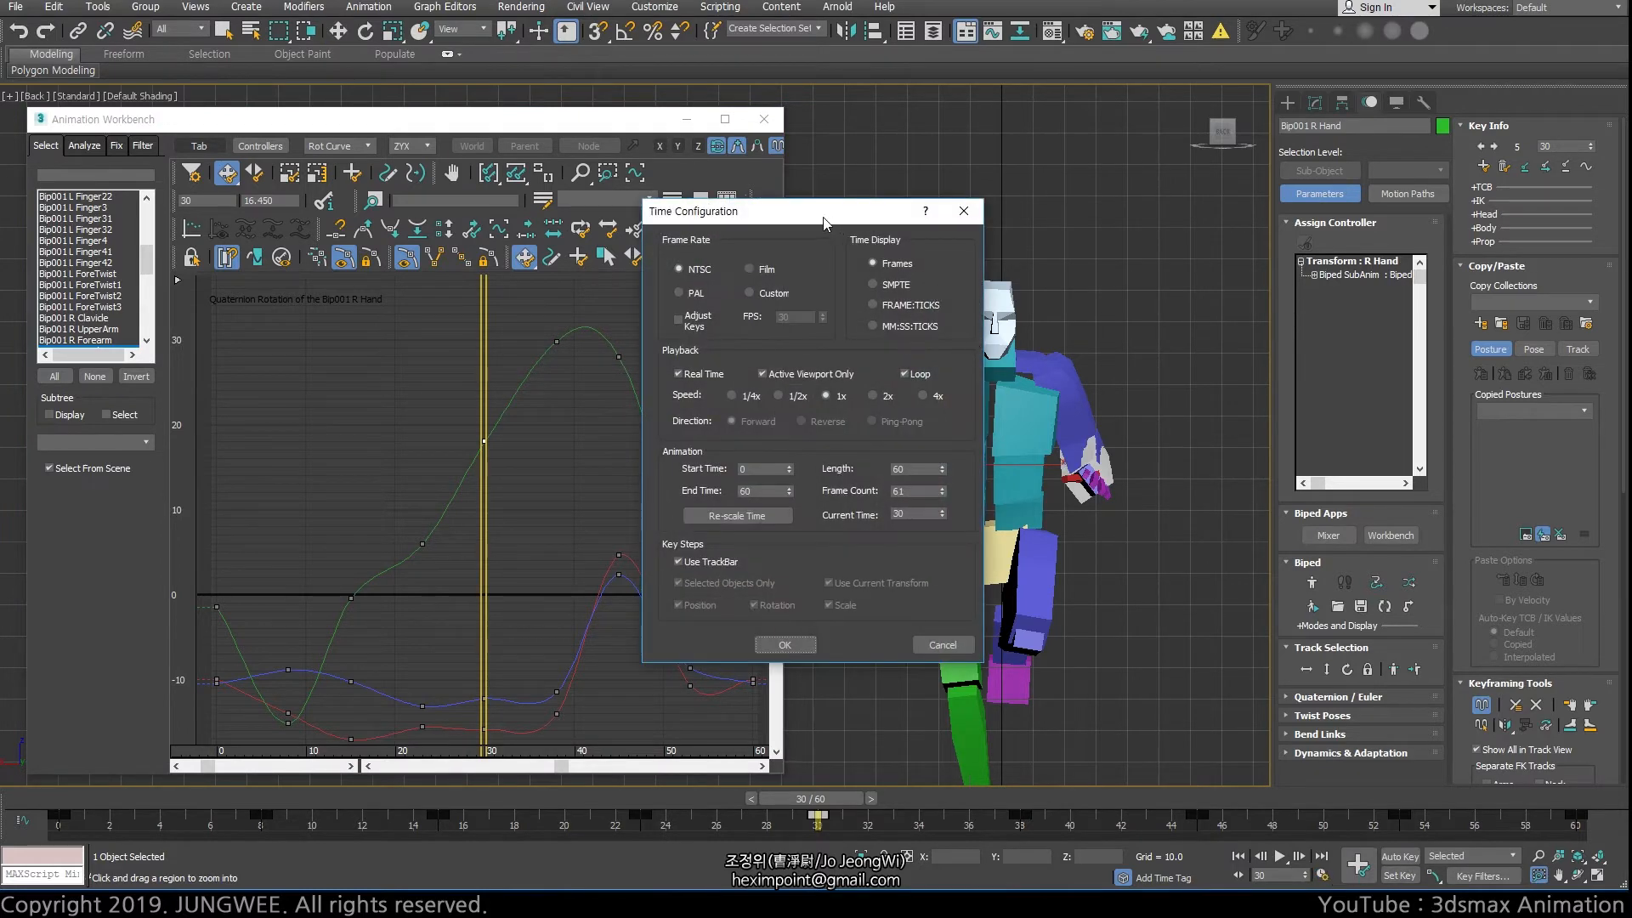
drag(823, 223, 836, 262)
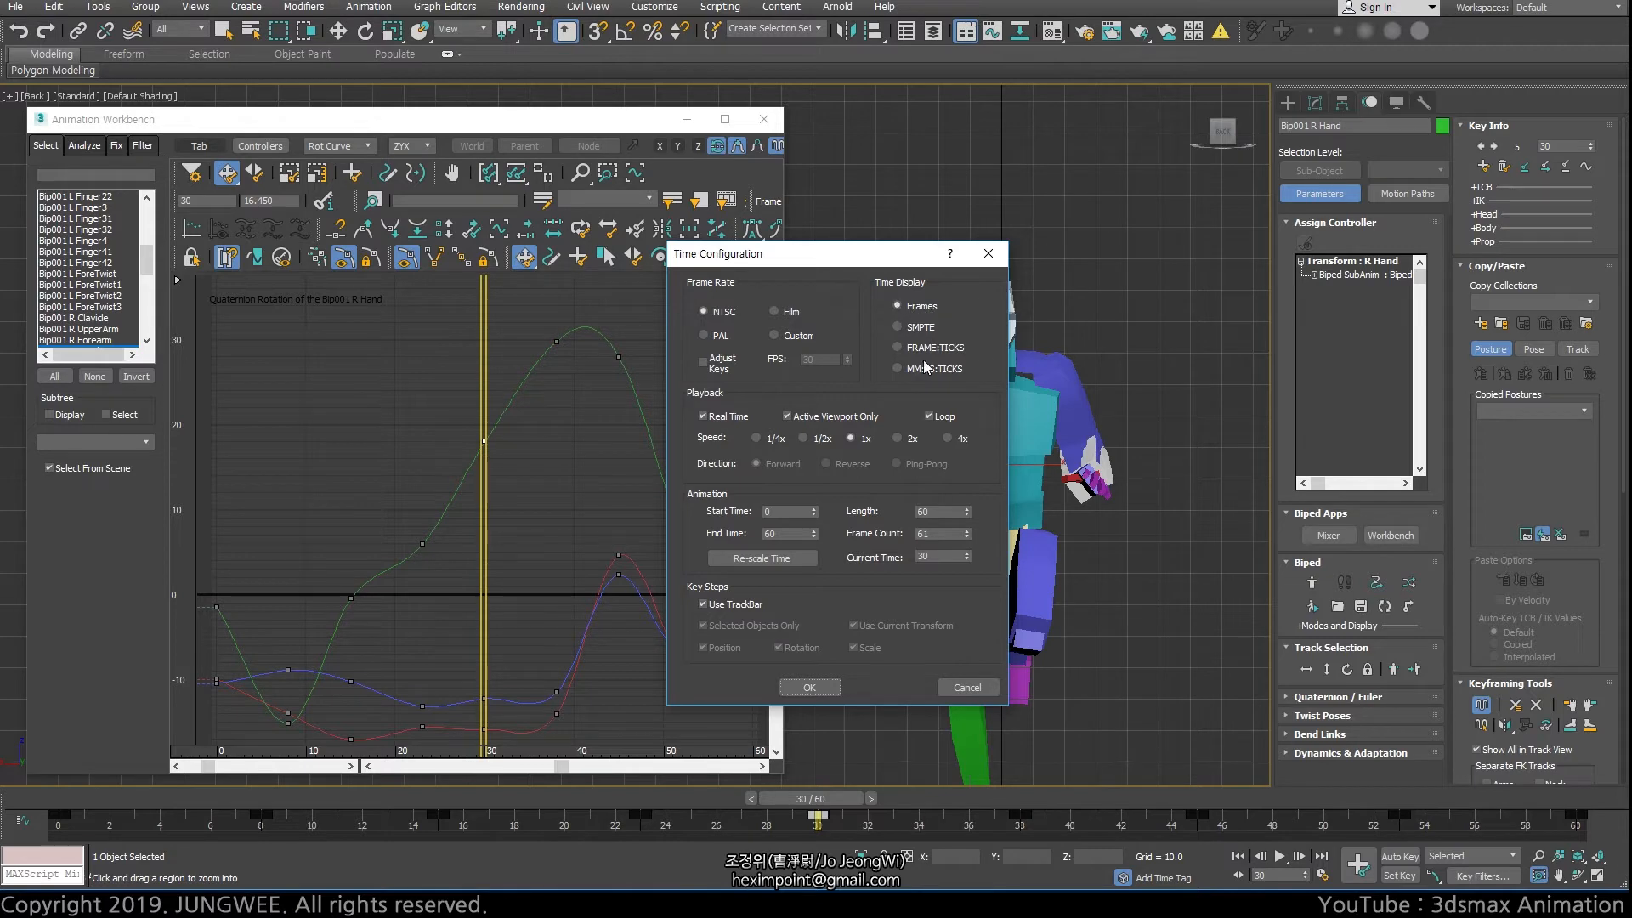
click(987, 253)
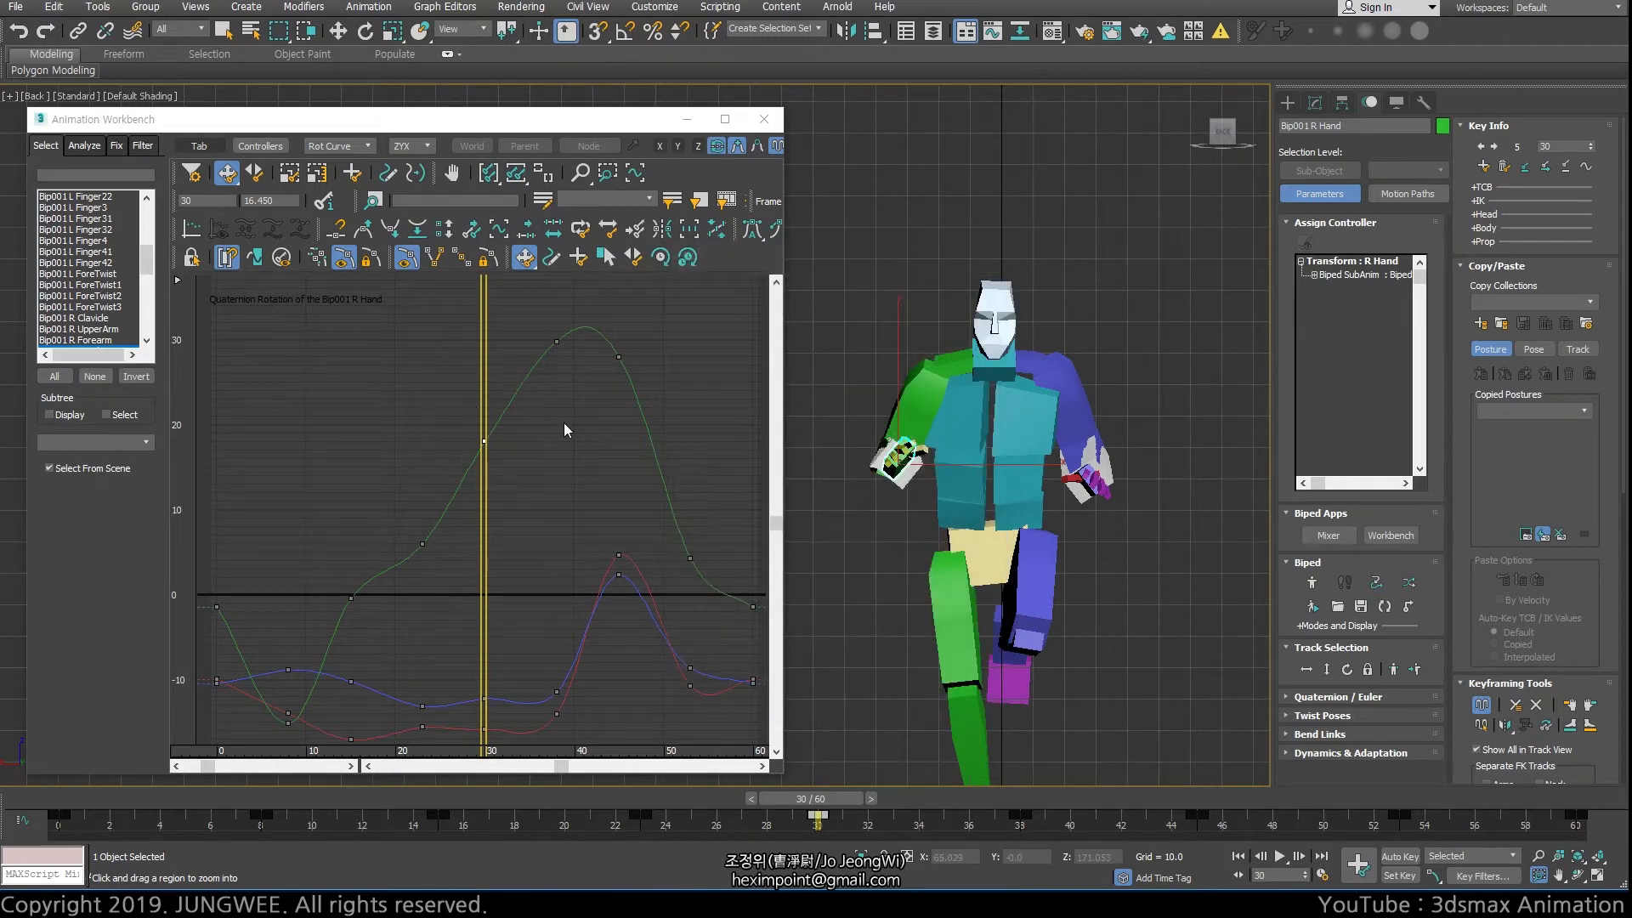
Try moving the frame 30 key to frame 29, restore it, and switch Move Keys through its vertical, free and horizontal modes
click(477, 440)
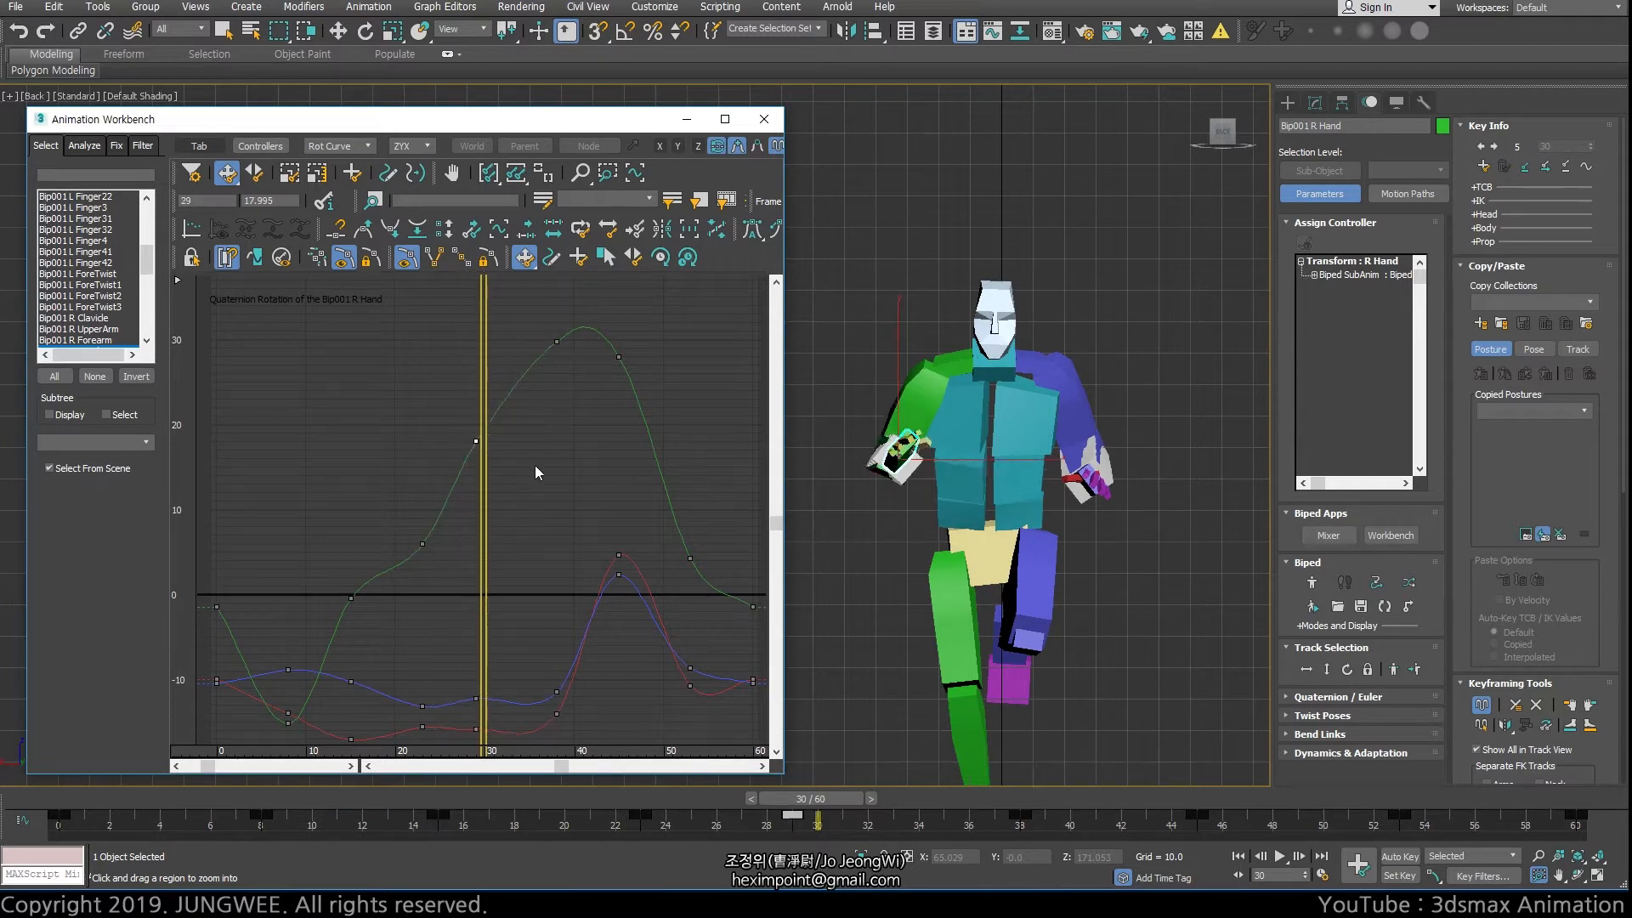
key(Right)
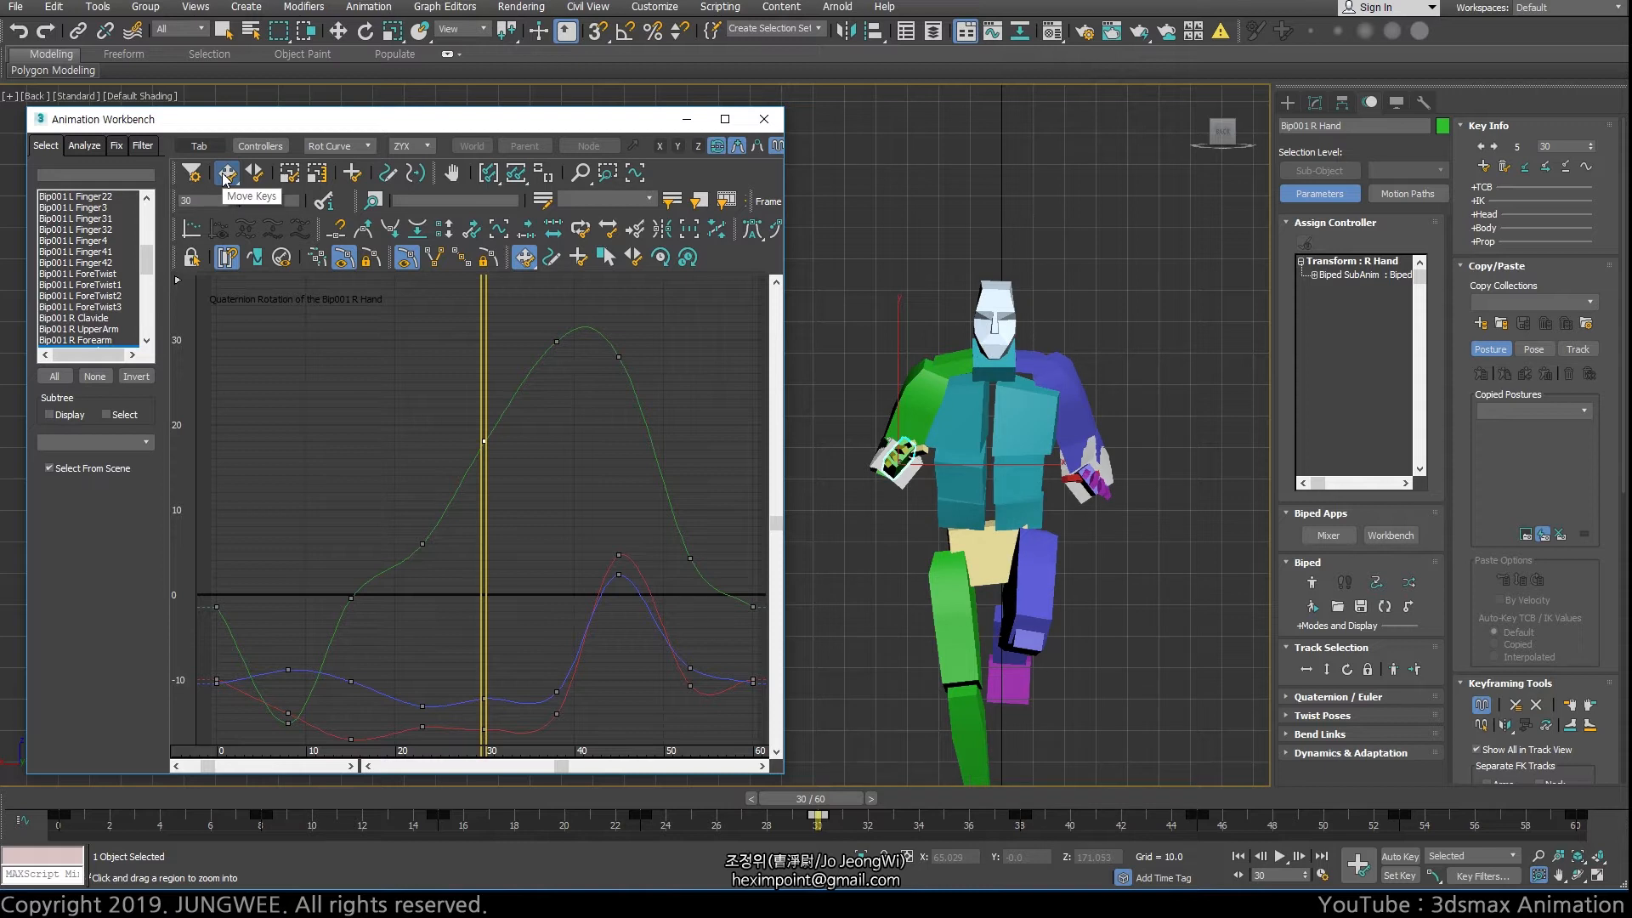
drag(225, 180, 234, 259)
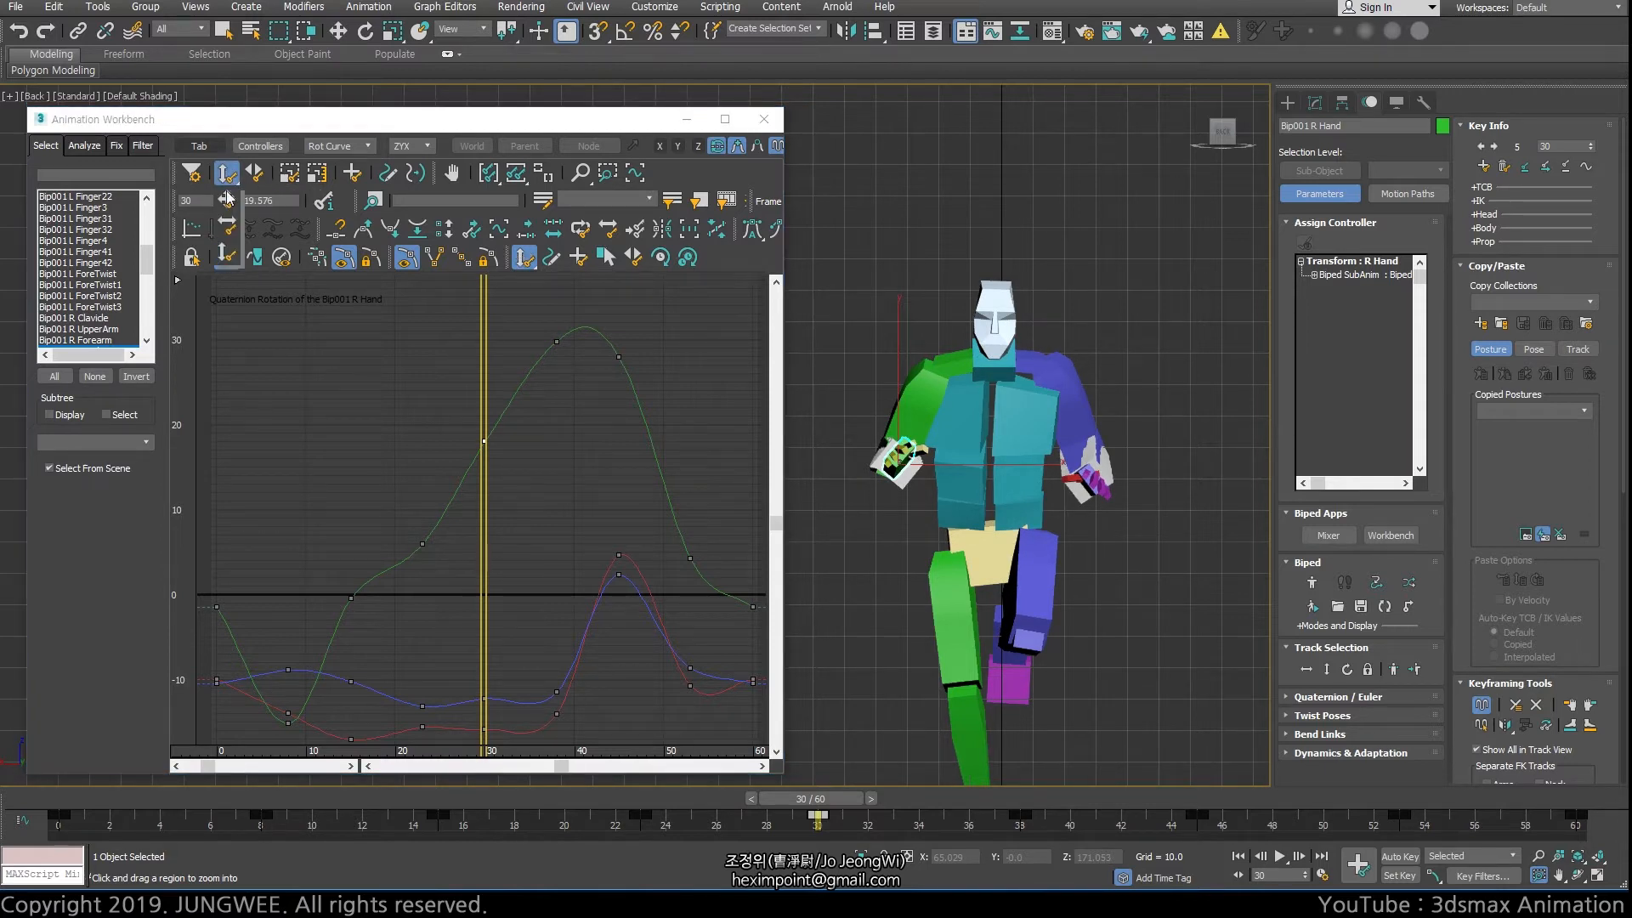
drag(227, 198, 227, 198)
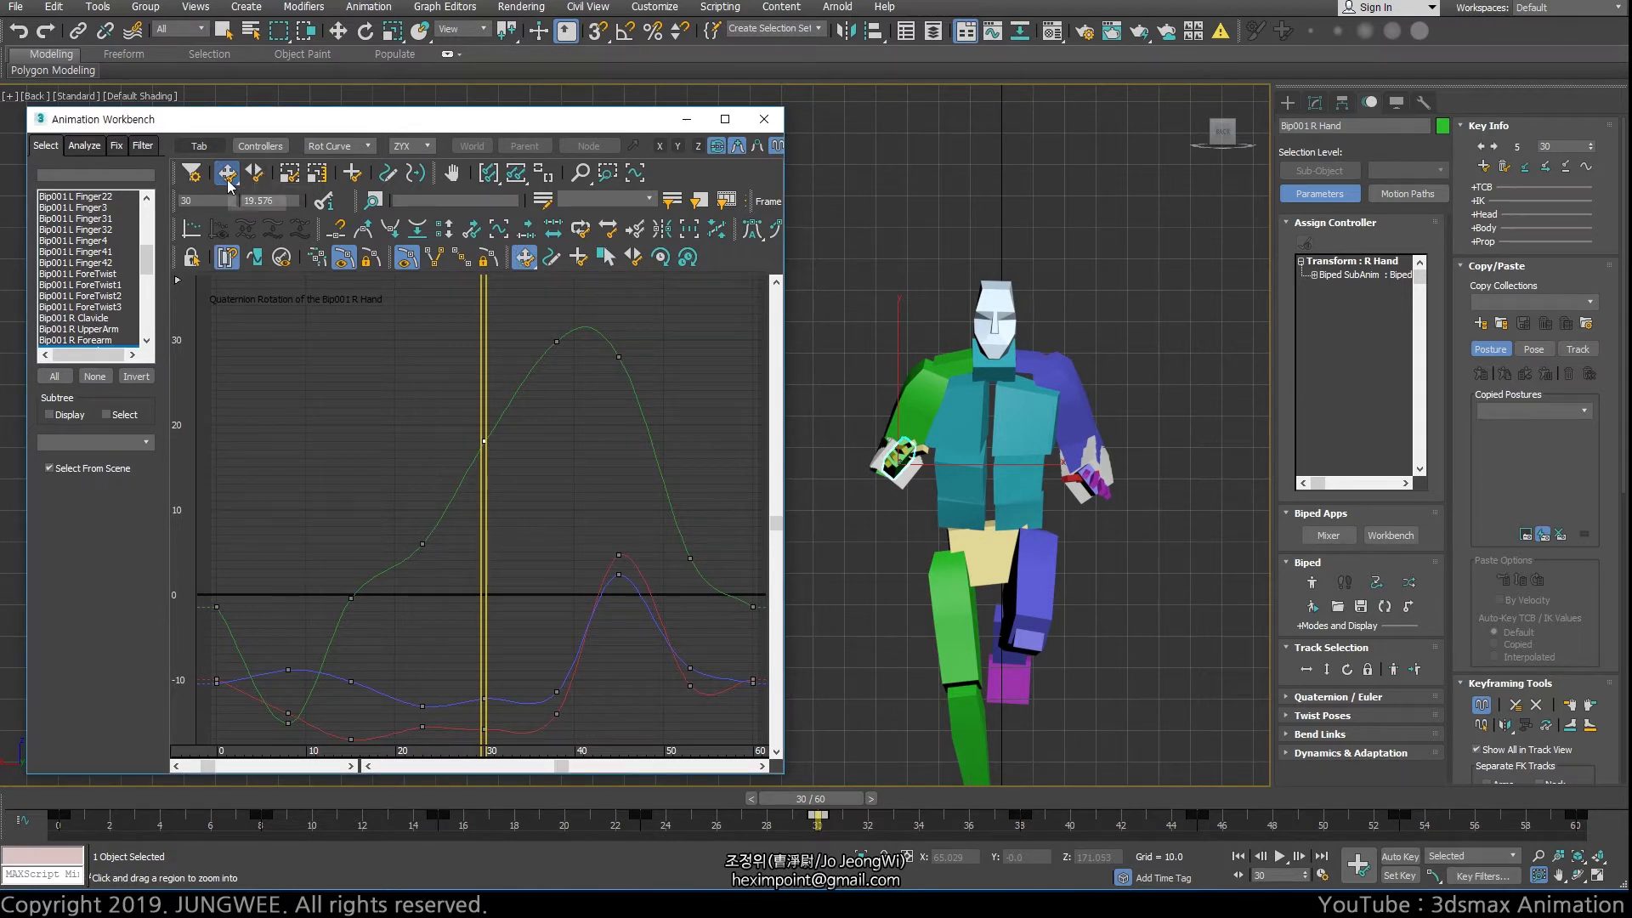
drag(227, 172, 230, 223)
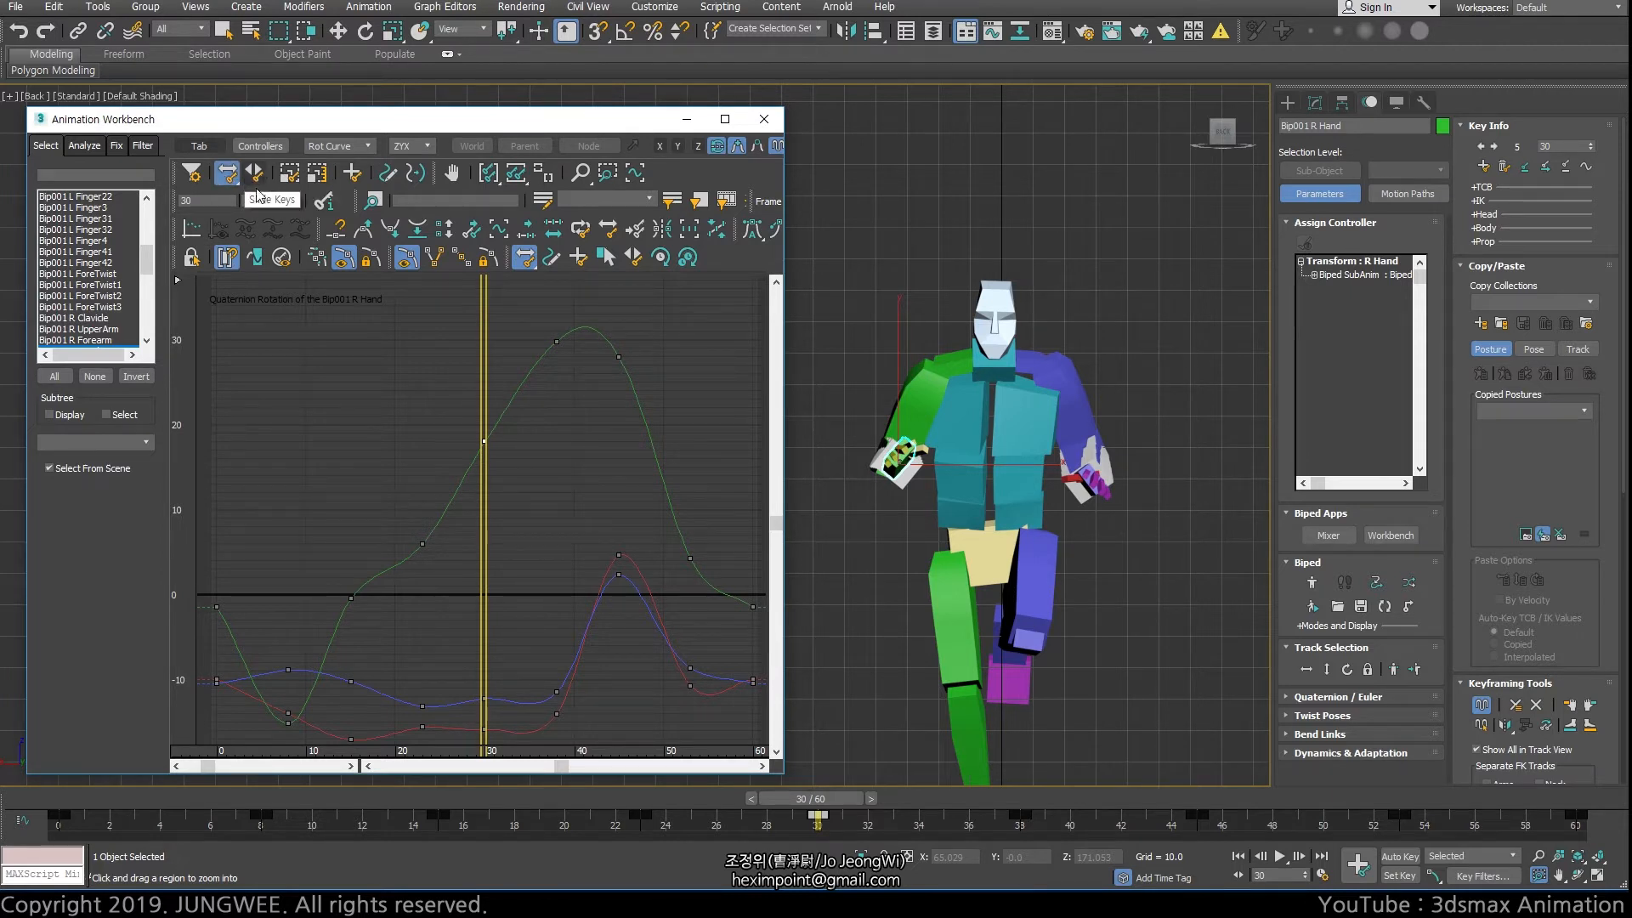
Widen the Animation Workbench window and show the curves beyond both ends of the animation range
middle_drag(582, 537, 573, 477)
drag(788, 431, 975, 432)
middle_drag(579, 437, 645, 404)
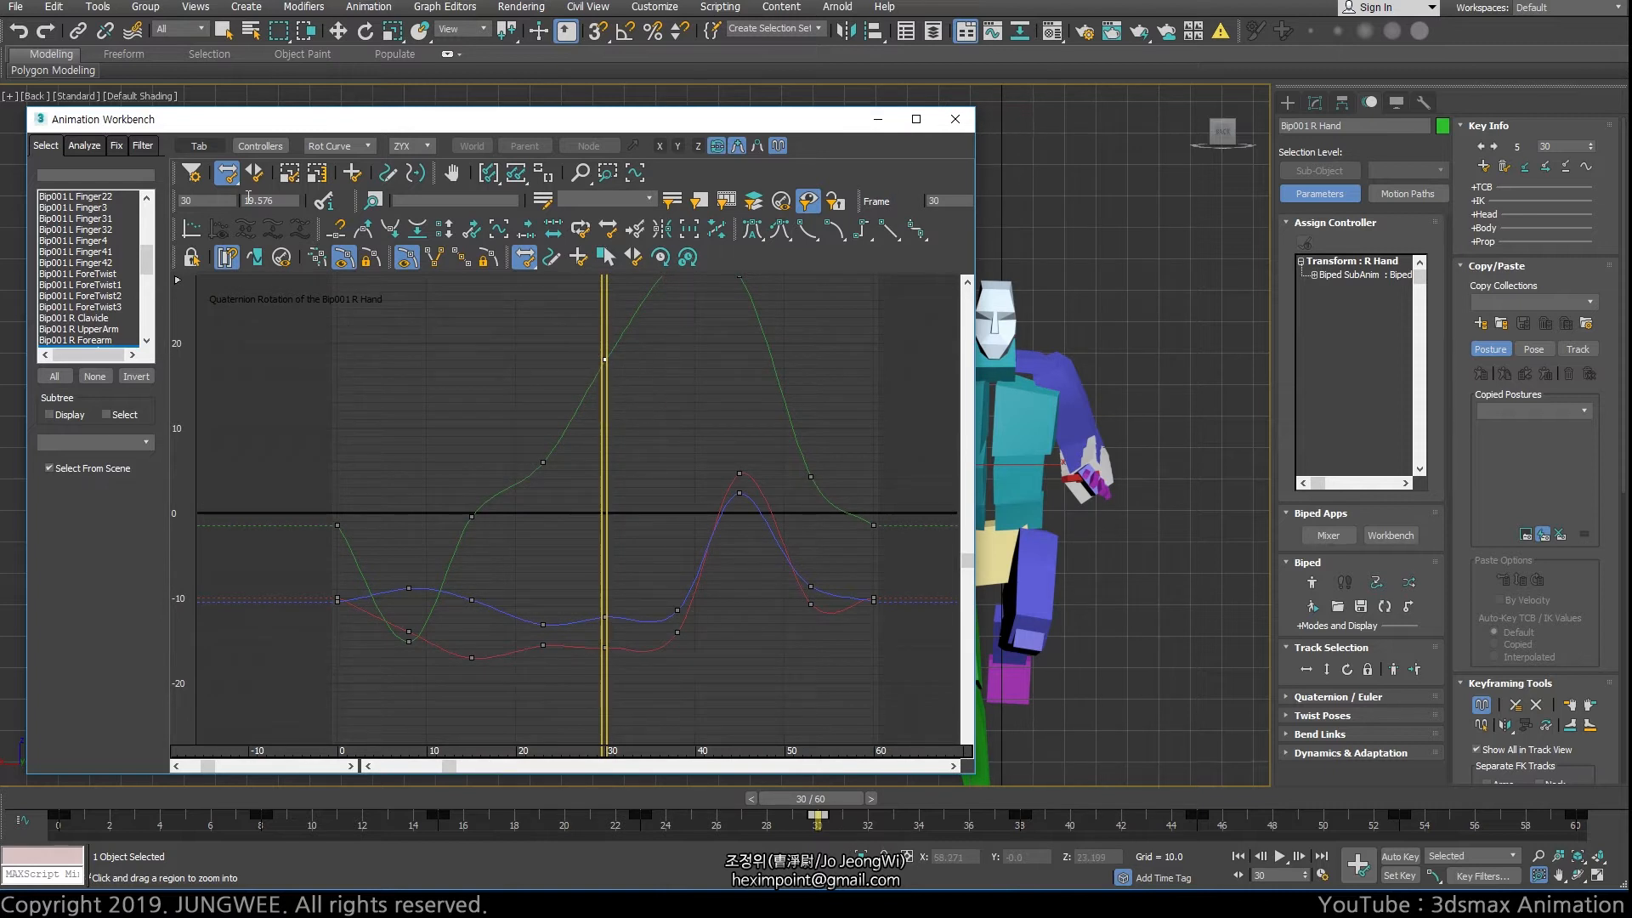
Slide the right hand's frame 30 key to frame 42 with Slide Keys, pushing the following keys along
click(254, 172)
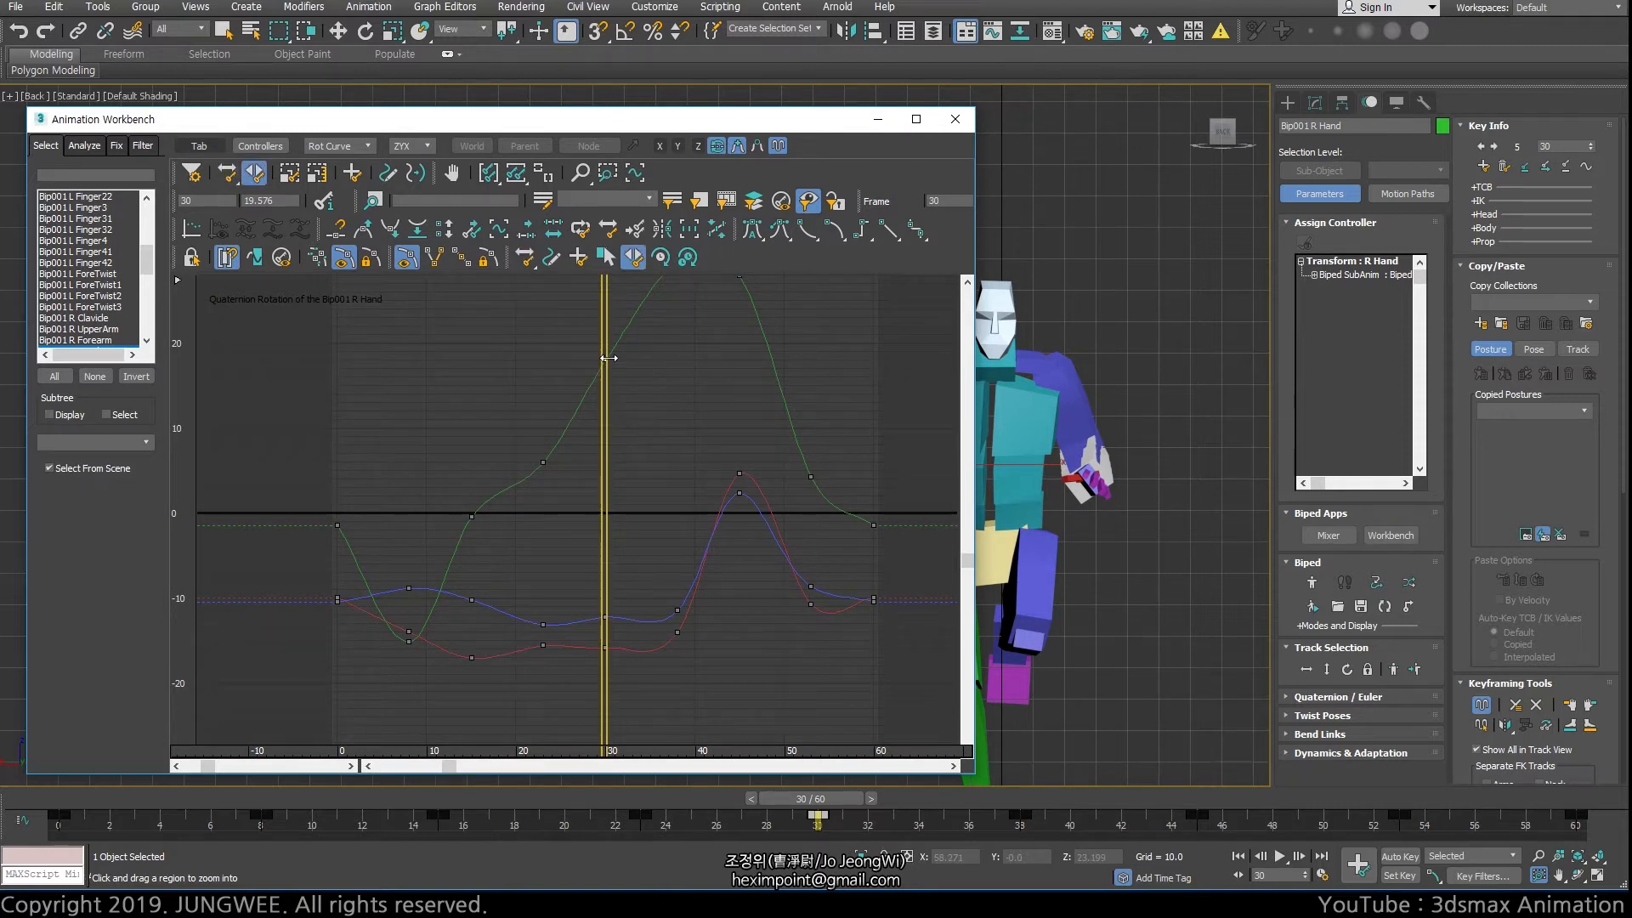
drag(601, 360, 506, 360)
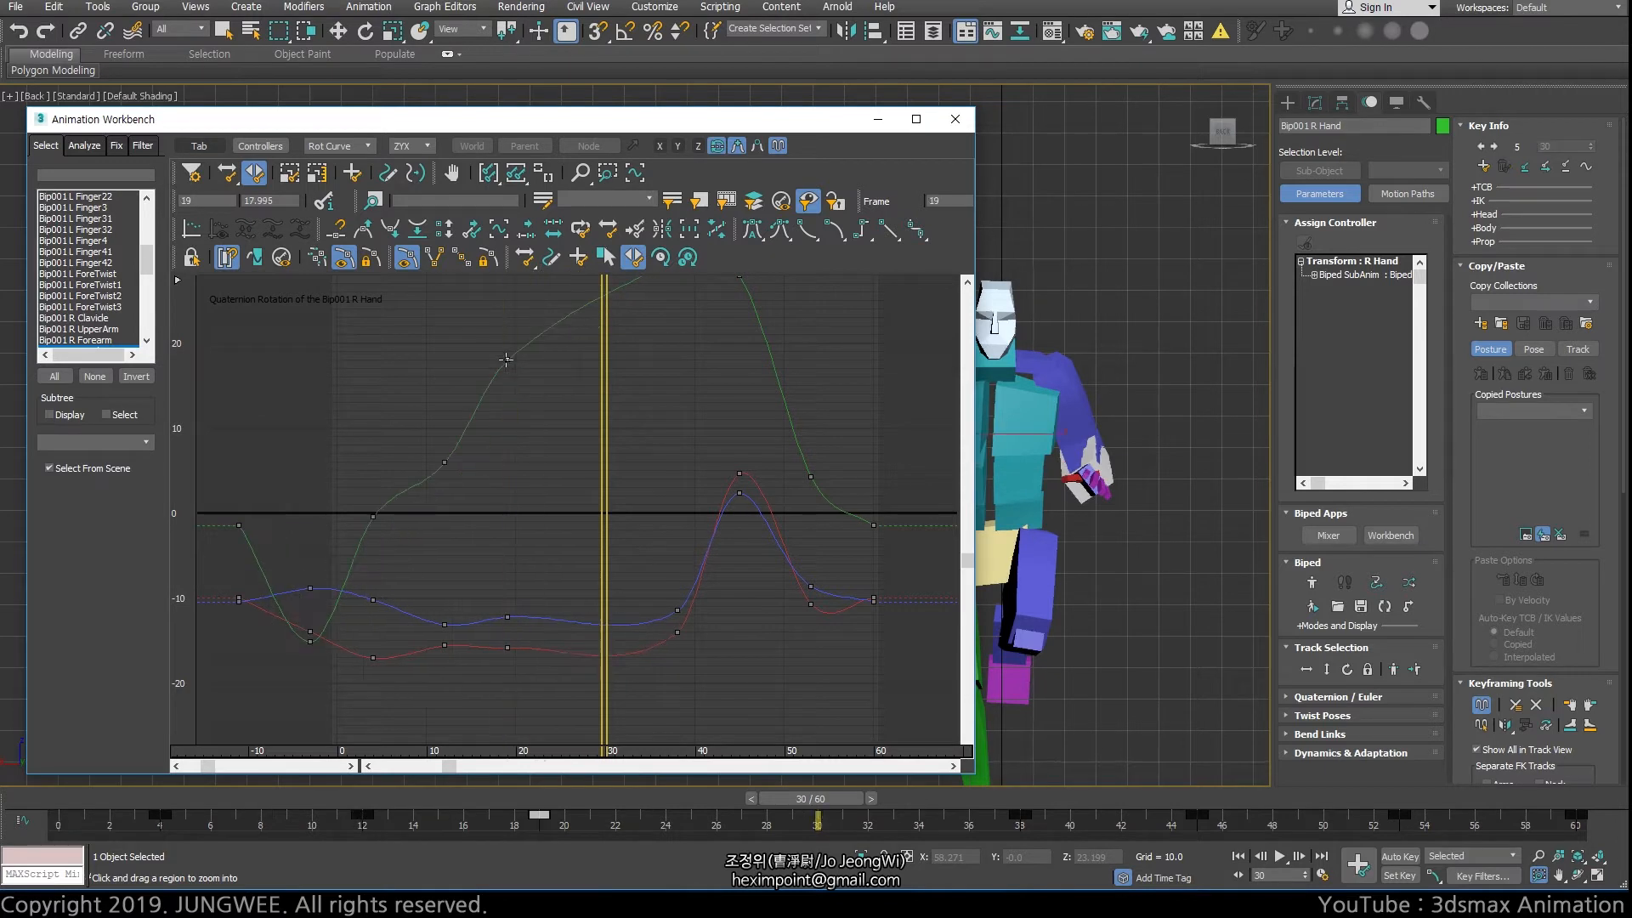
click(604, 358)
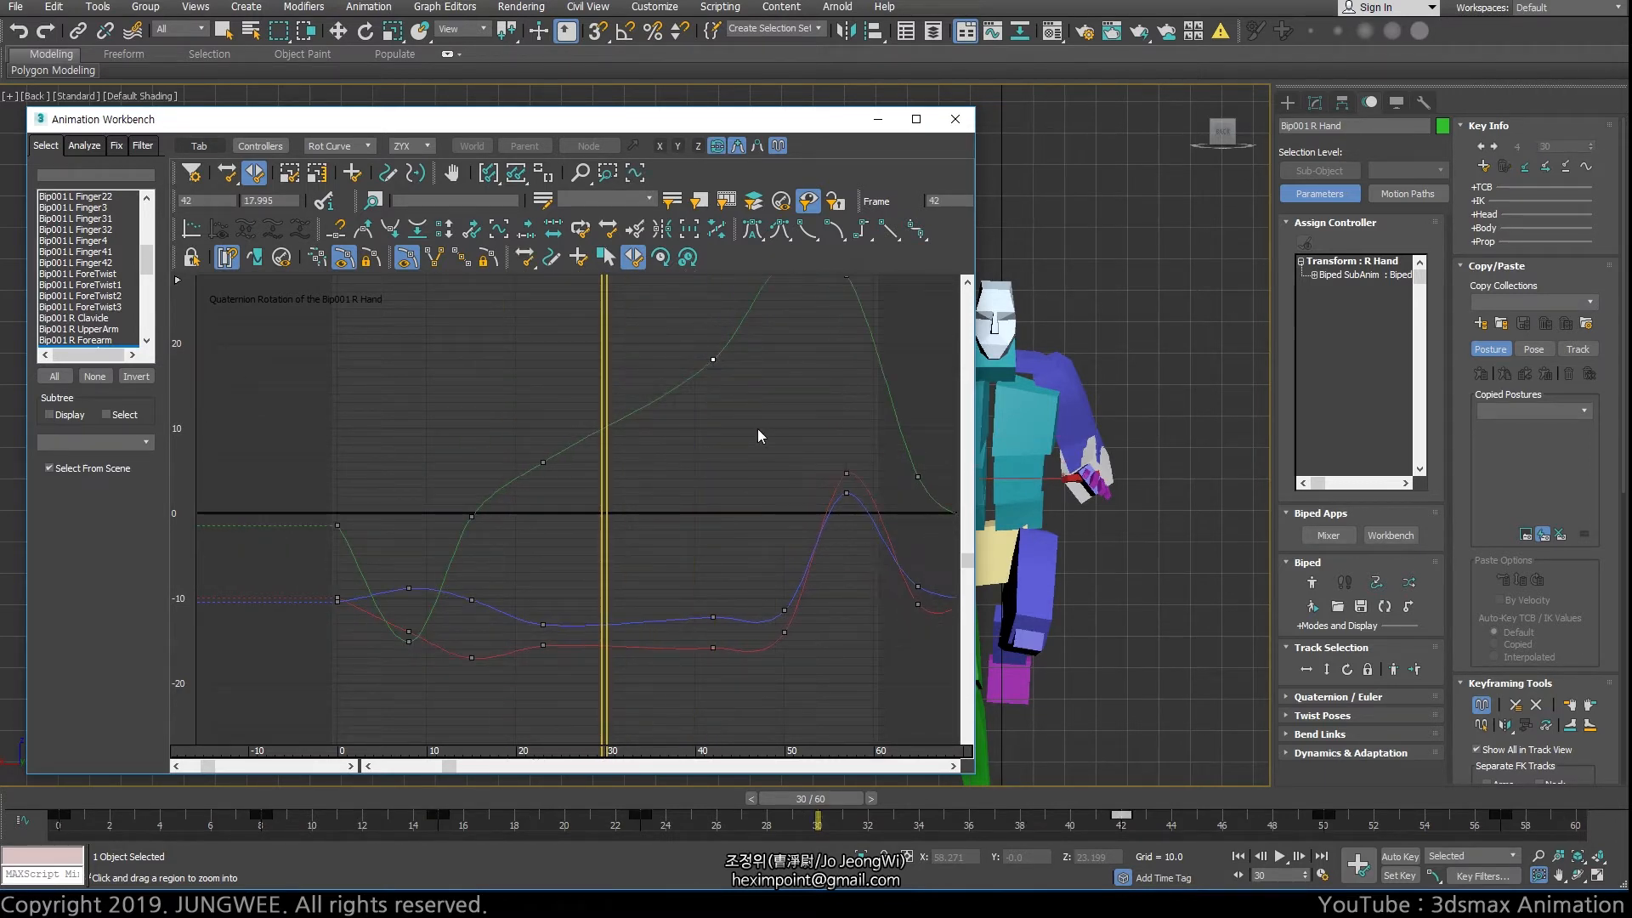
Select the biped's lowest spine segment and go to frame 23
drag(604, 358, 548, 357)
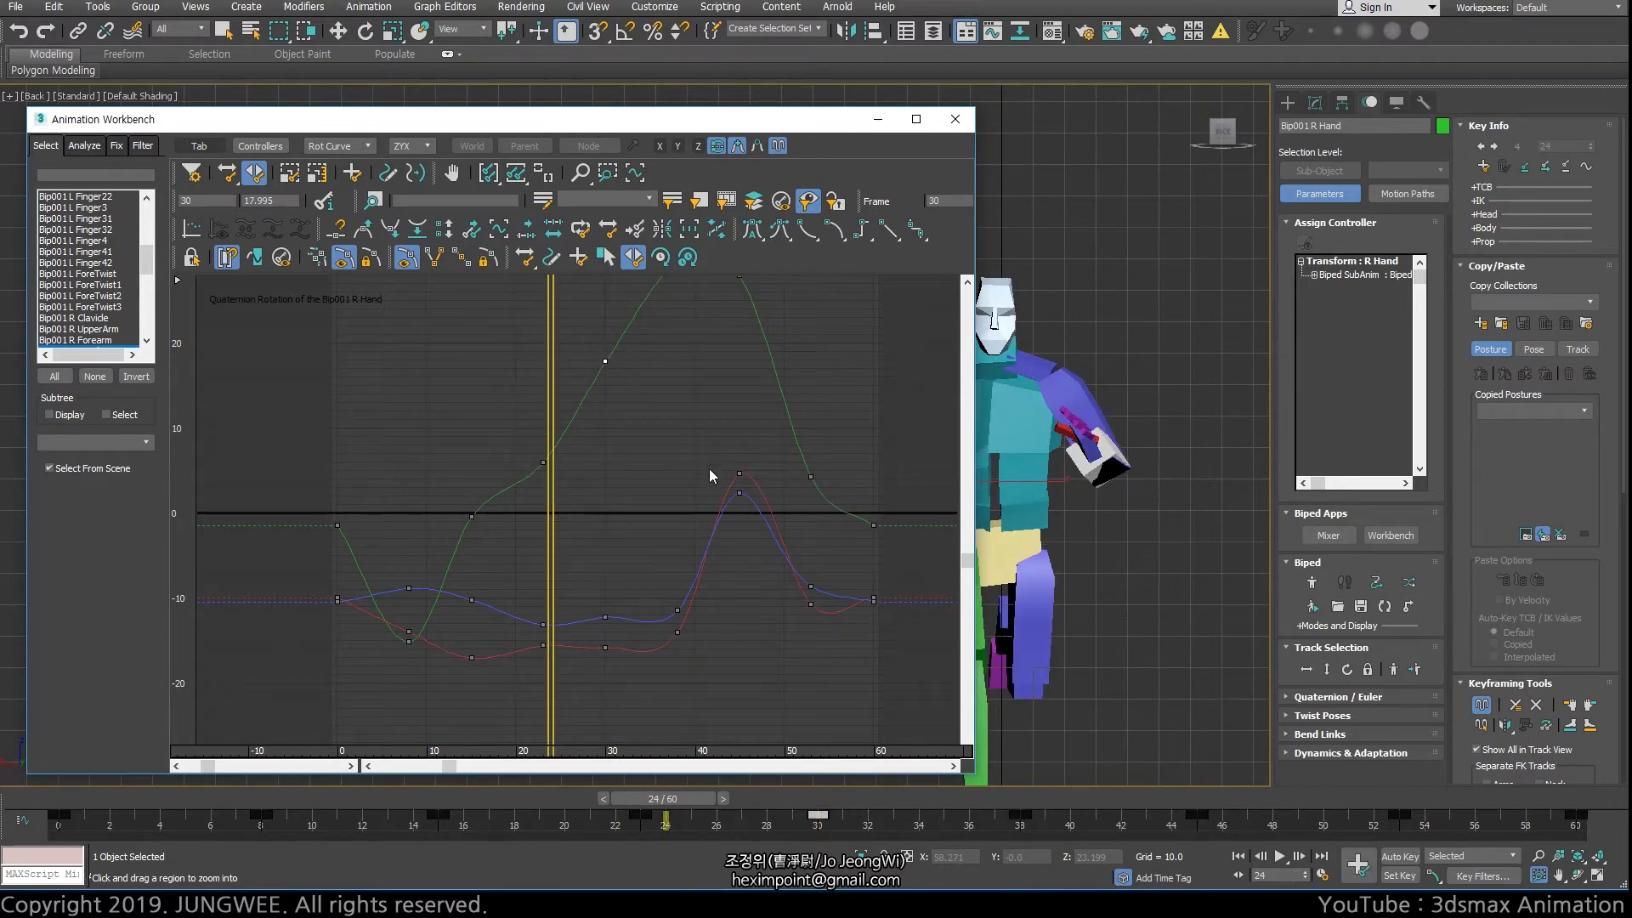
middle_drag(709, 469, 614, 473)
middle_click(1039, 504)
key(w)
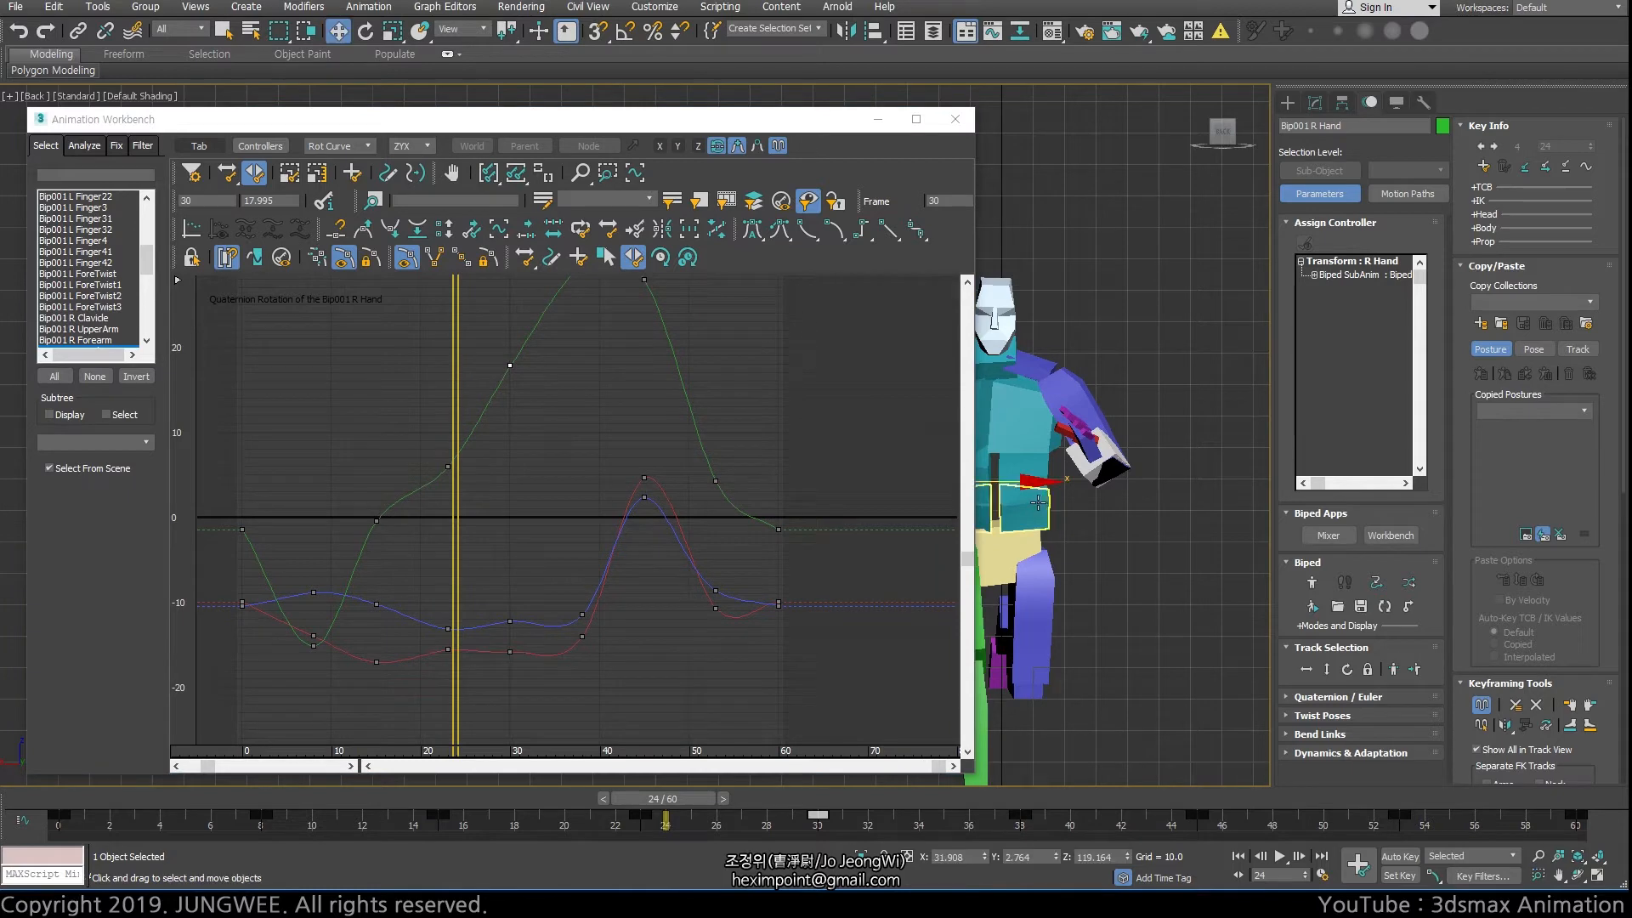
click(1039, 504)
middle_drag(1040, 507, 1131, 452)
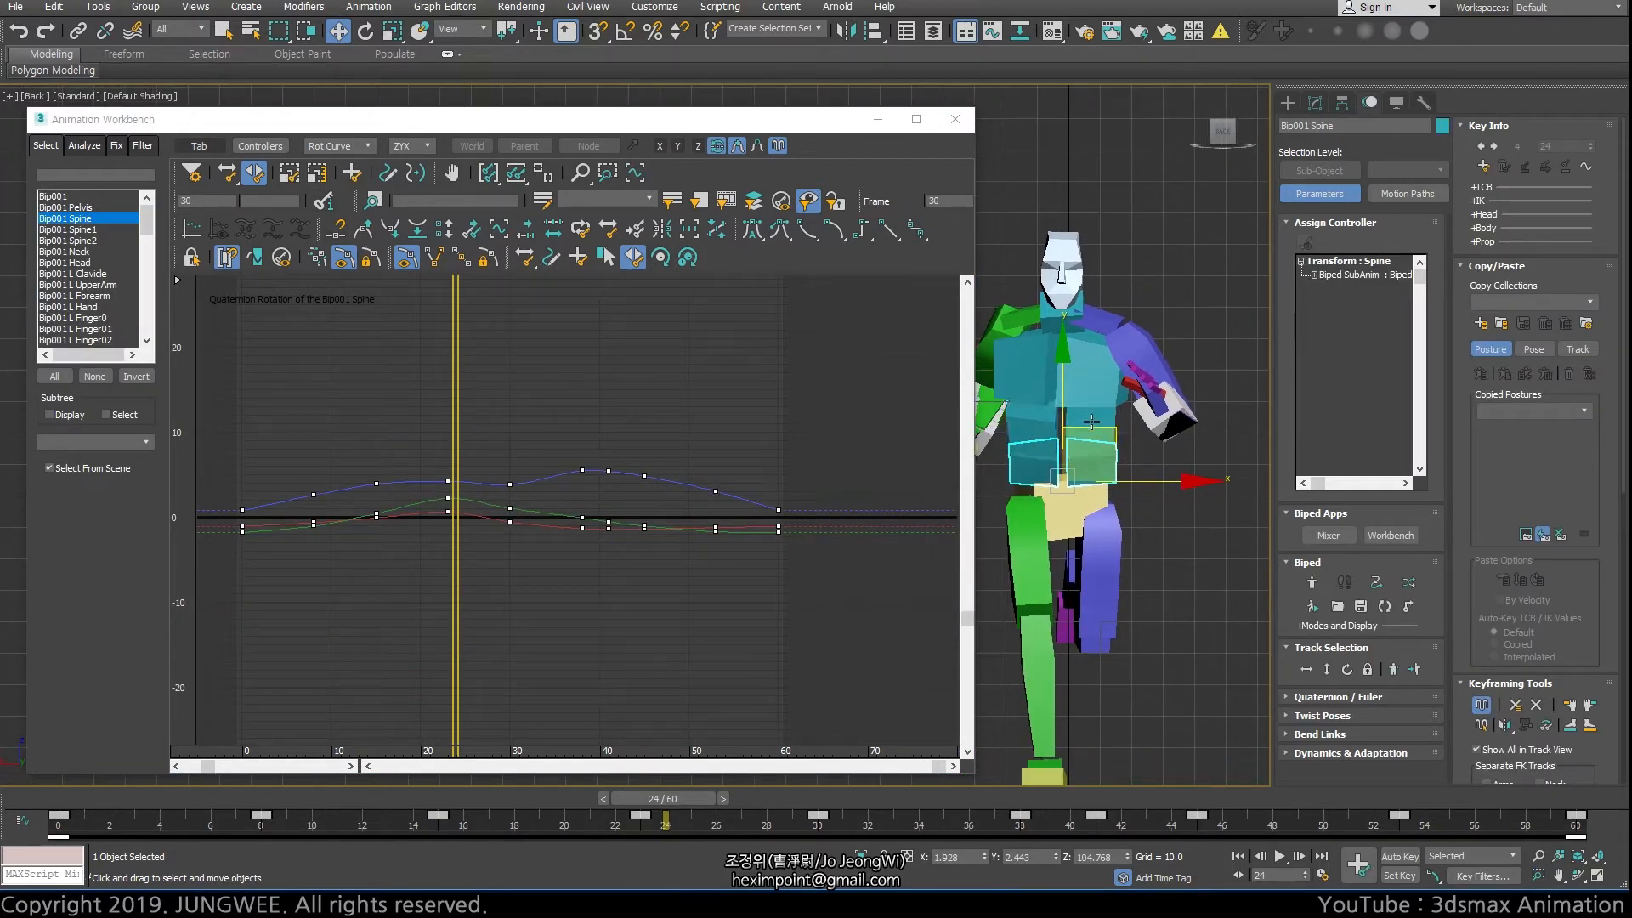
mouse_move(661, 816)
mouse_down()
mouse_move(513, 816)
mouse_move(641, 816)
mouse_up()
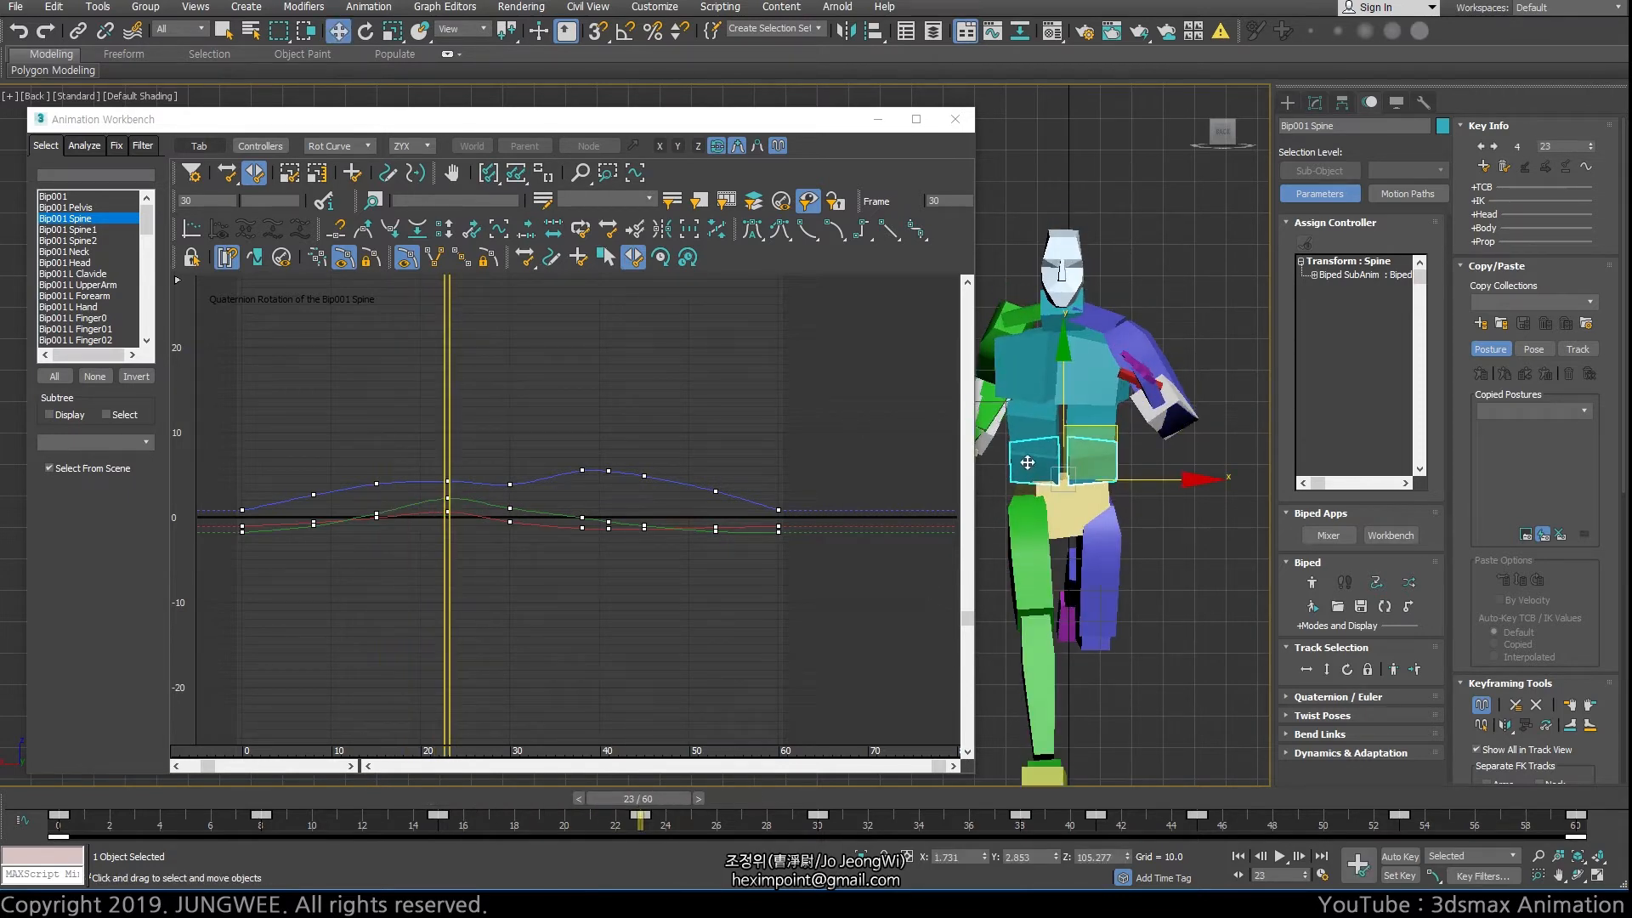
Try moving the spine's blue-curve key at frame 23 to frame 22 with Slide Keys
click(474, 570)
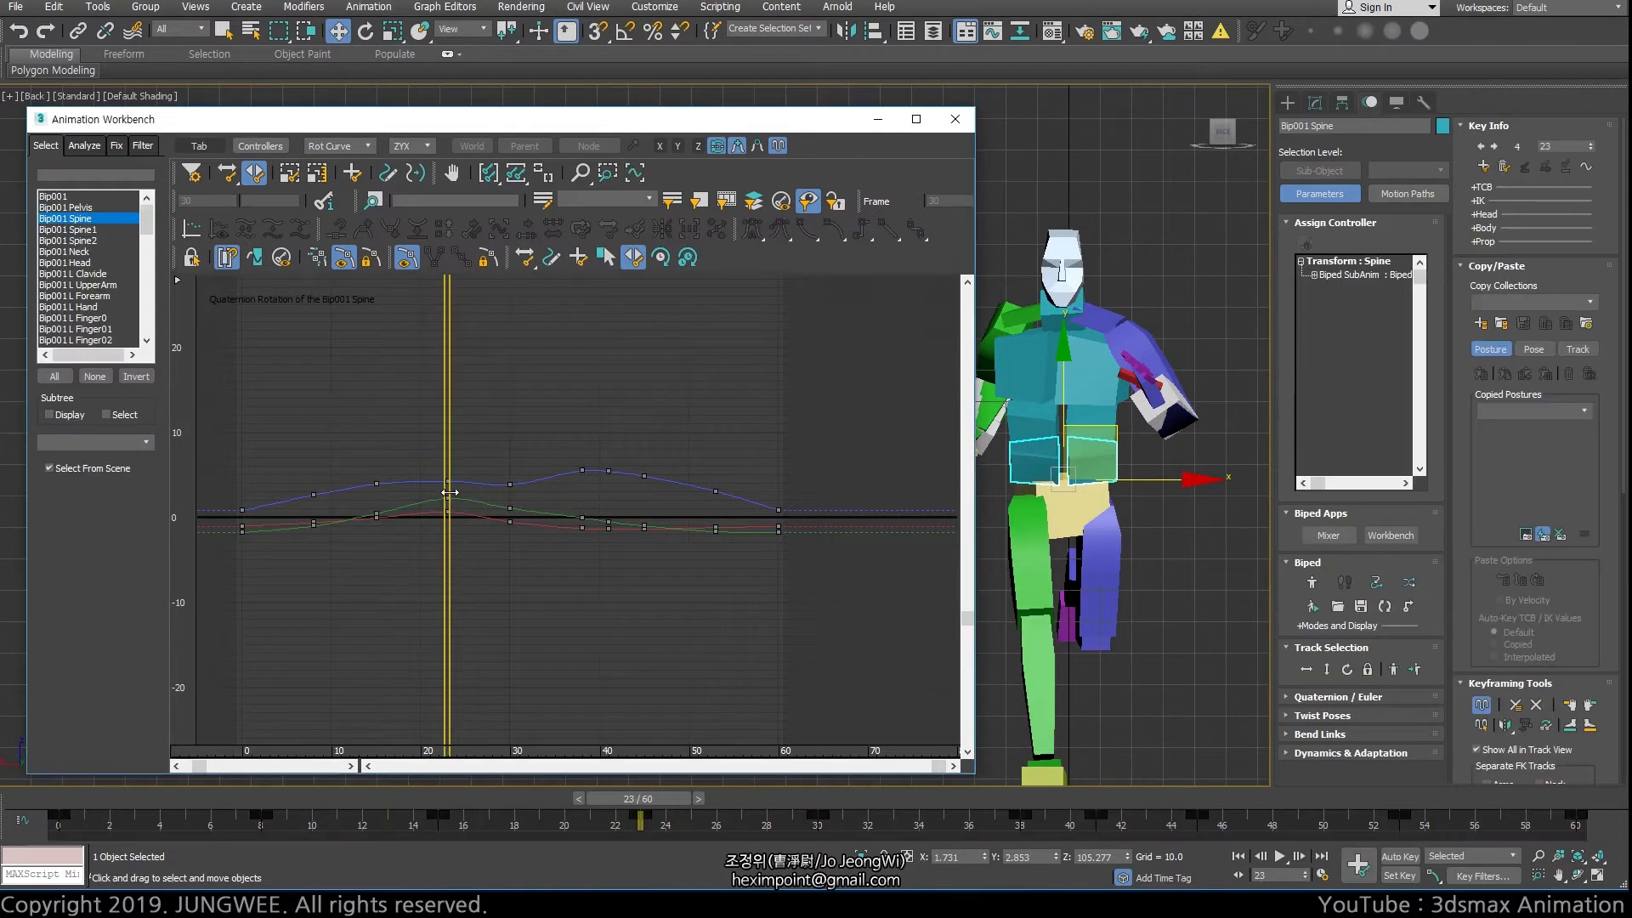
click(446, 481)
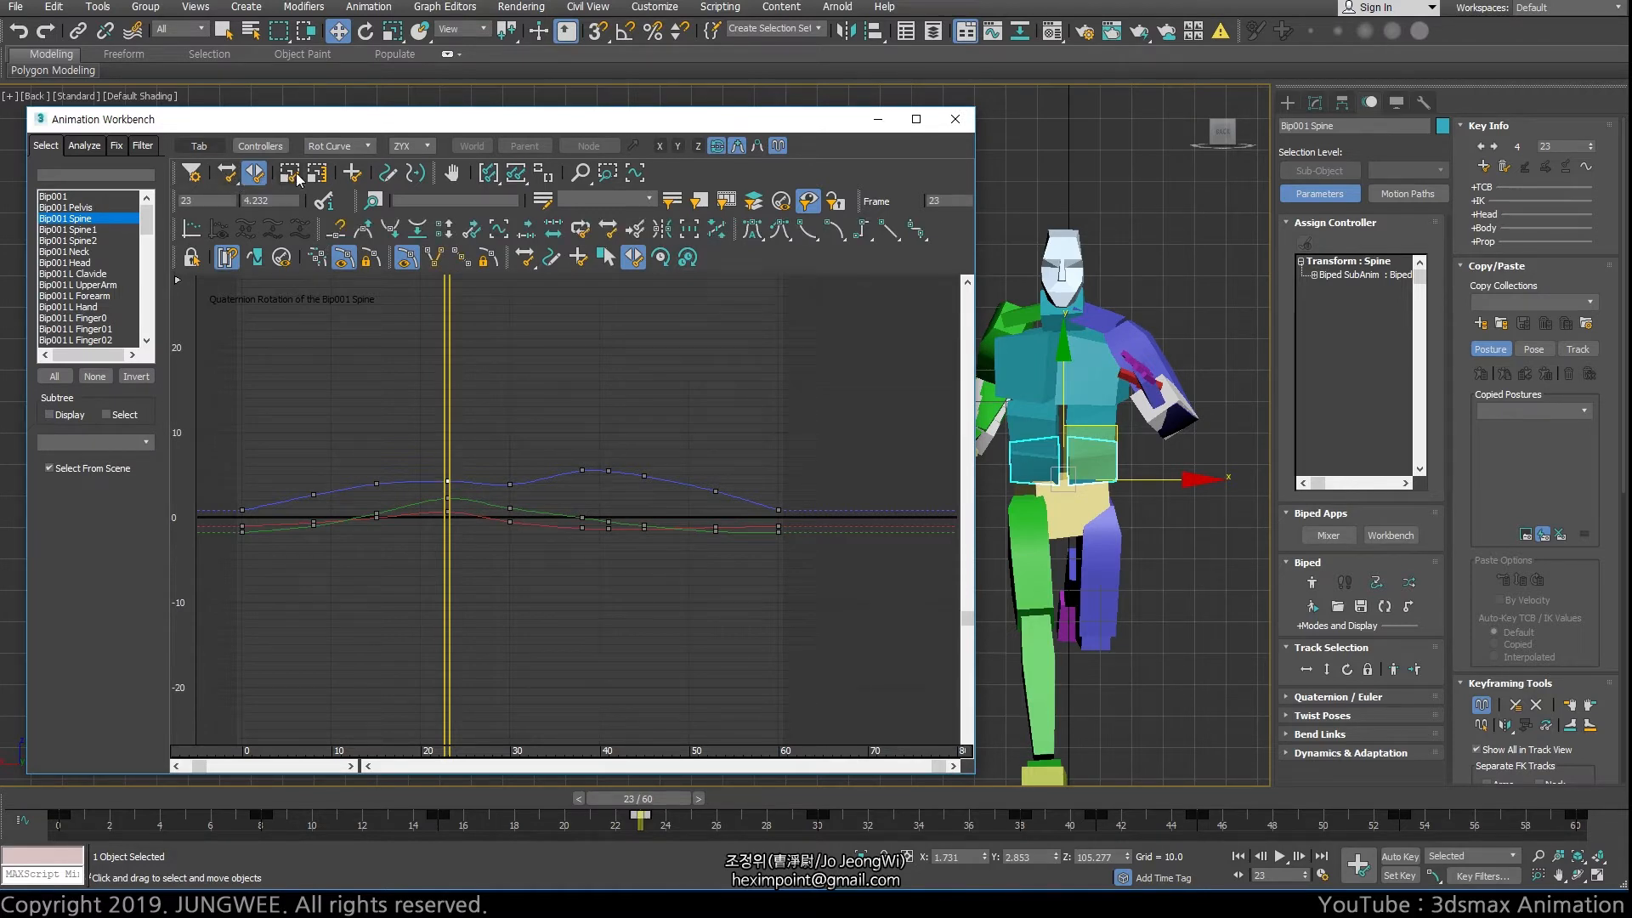
click(255, 174)
drag(446, 480, 439, 481)
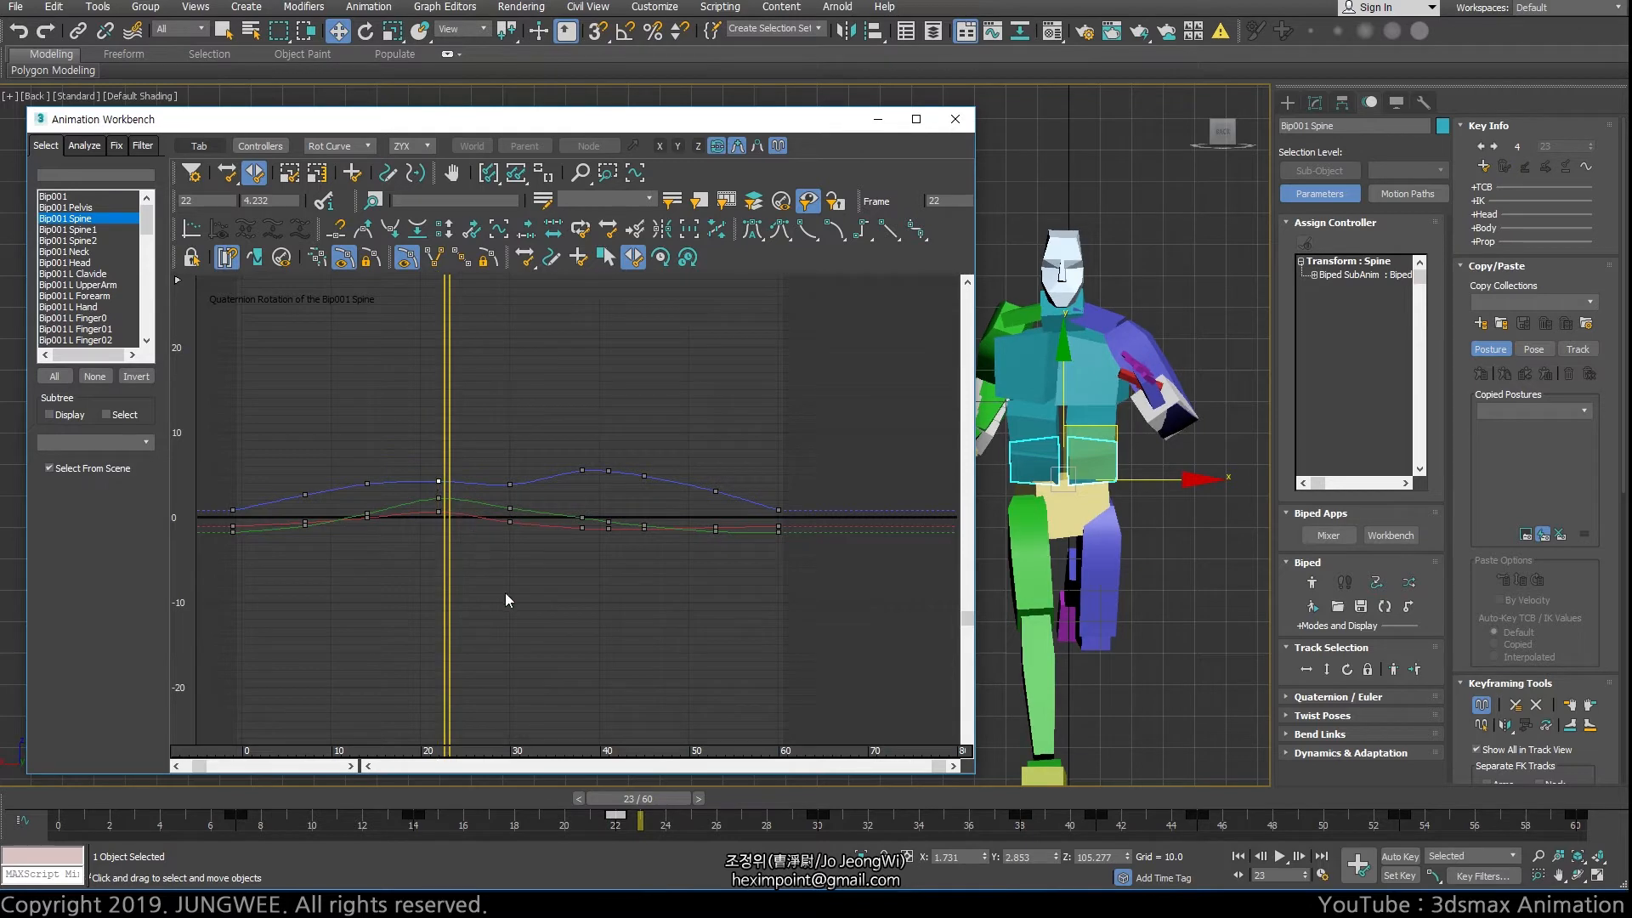
Enlarge the lowest spine segment's rotation curves in the graph and play the run animation
drag(659, 805, 734, 799)
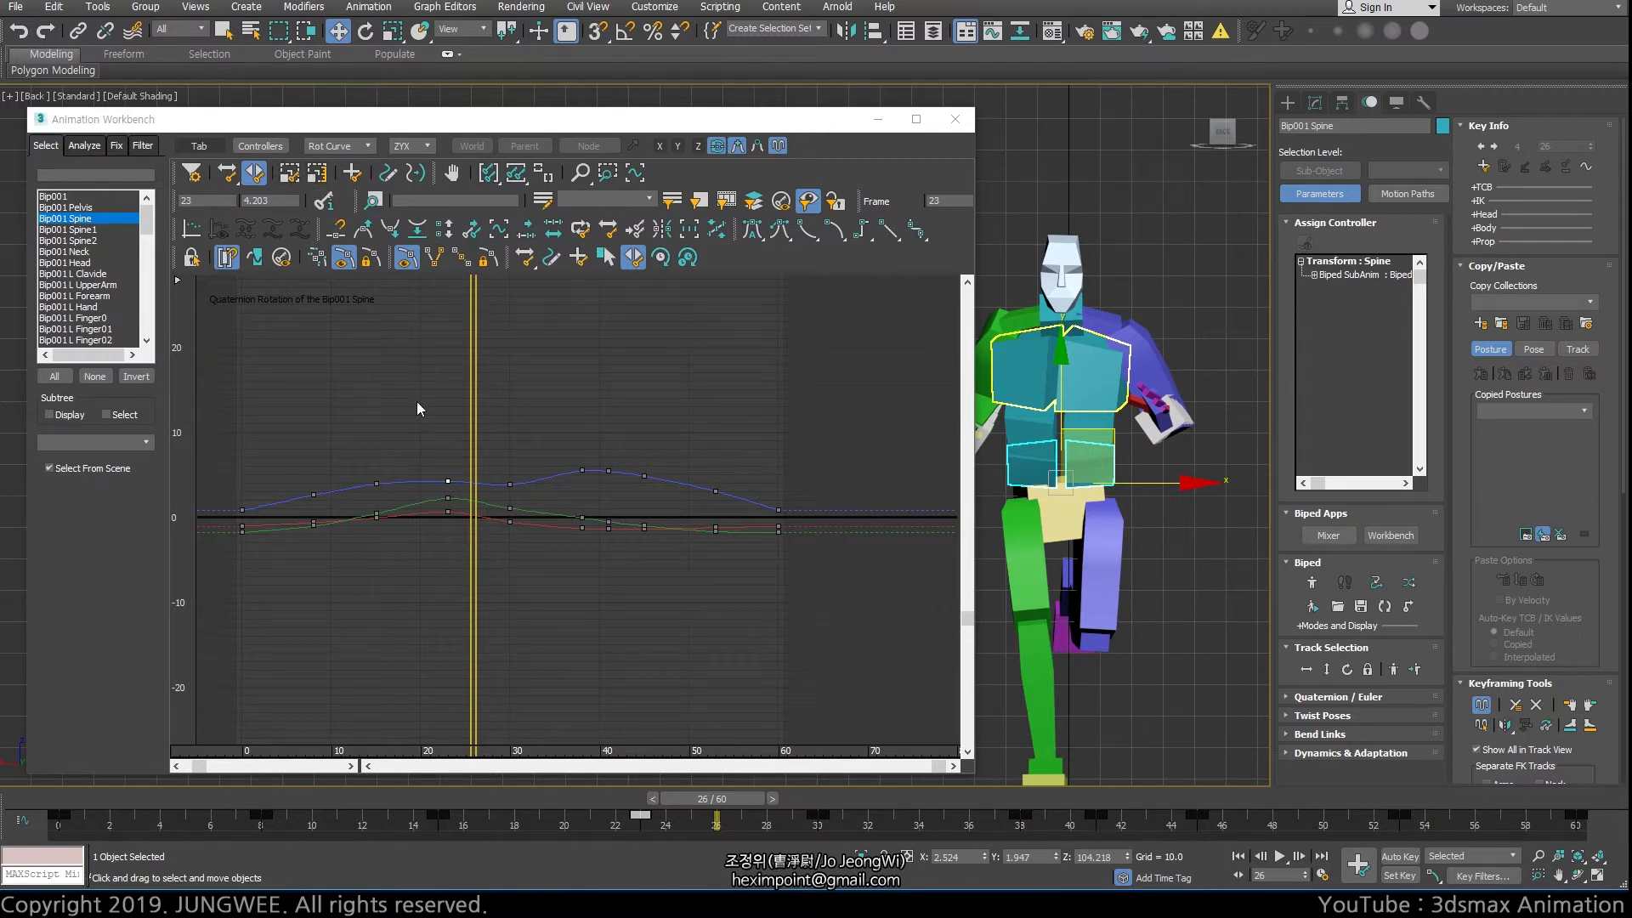
middle_drag(417, 402, 498, 342)
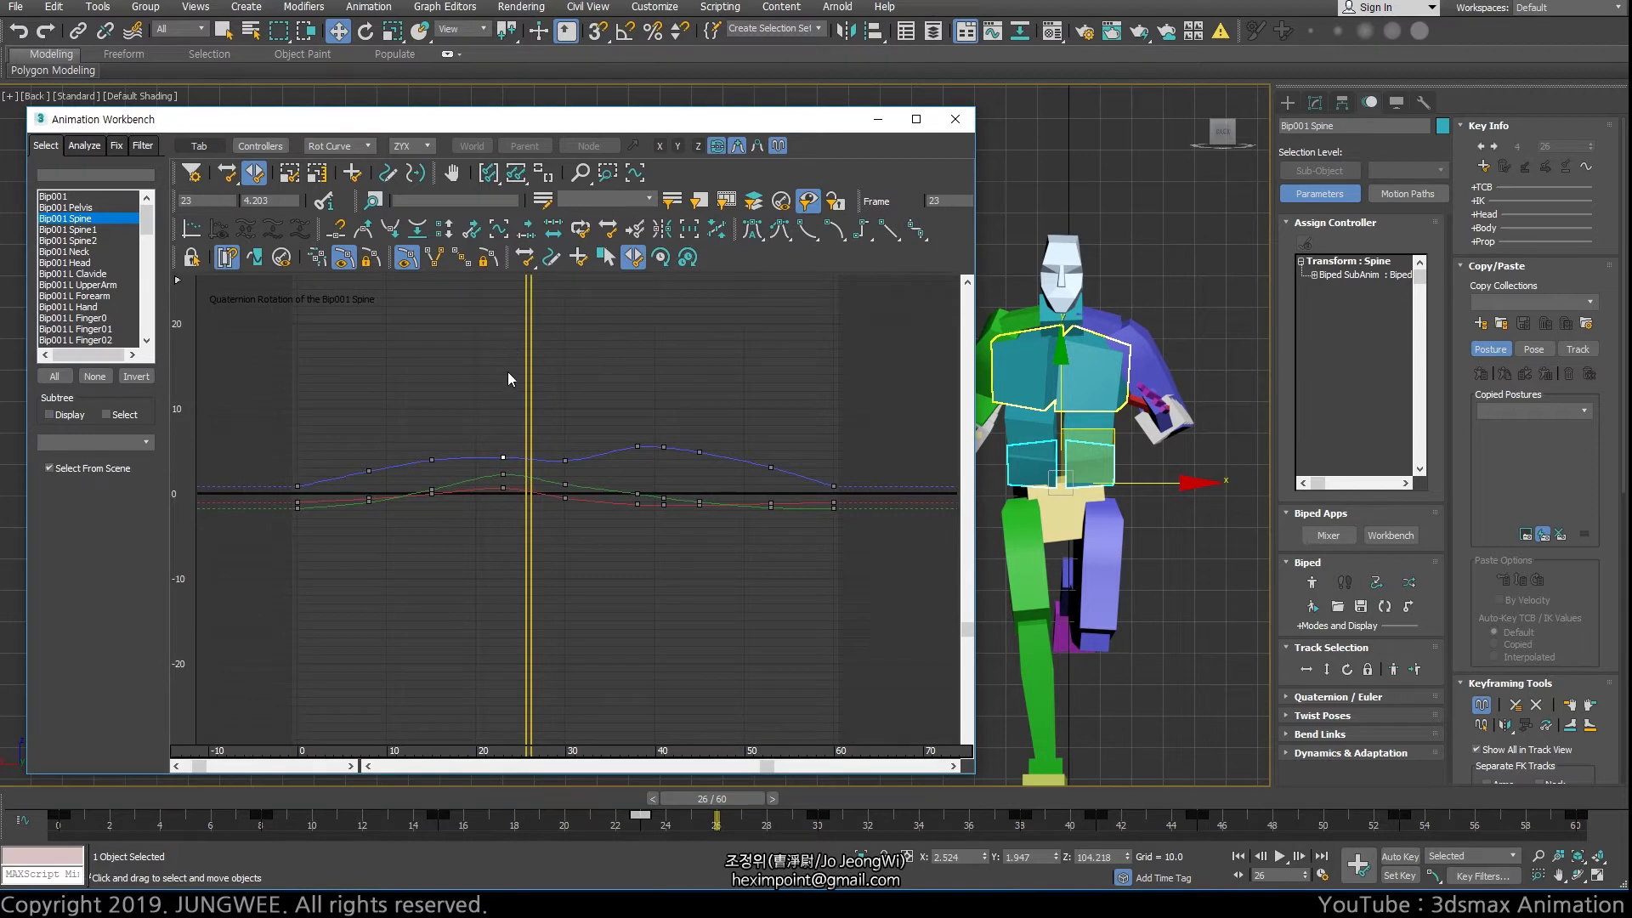
ctrl+alt+middle_drag(557, 499, 528, 411)
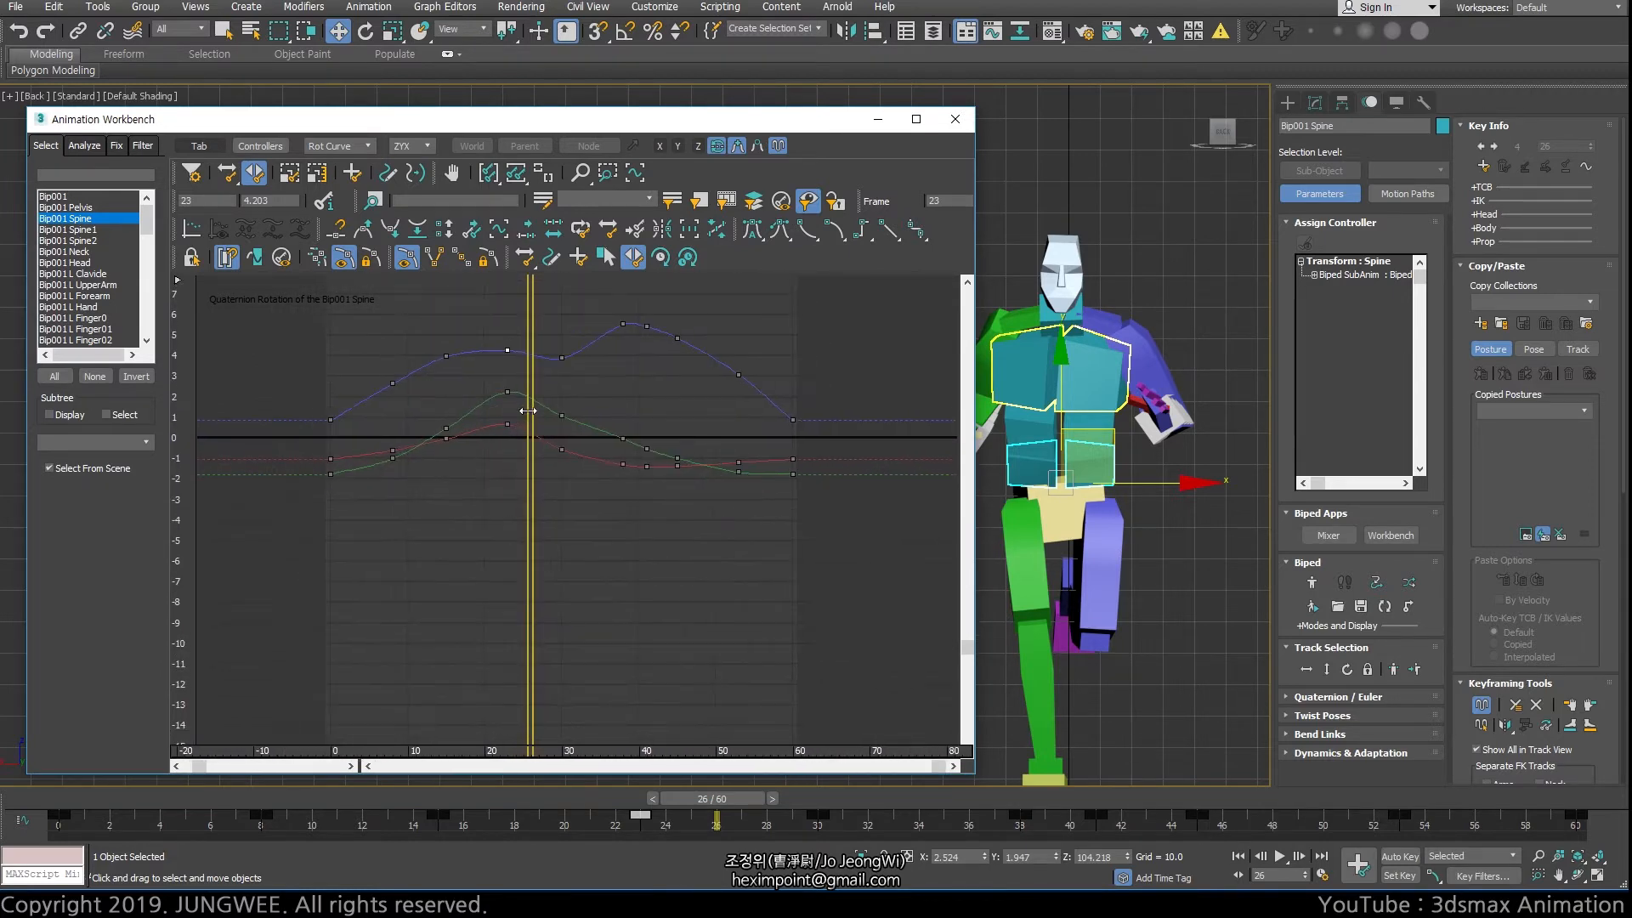
middle_drag(663, 454, 677, 550)
key(slash)
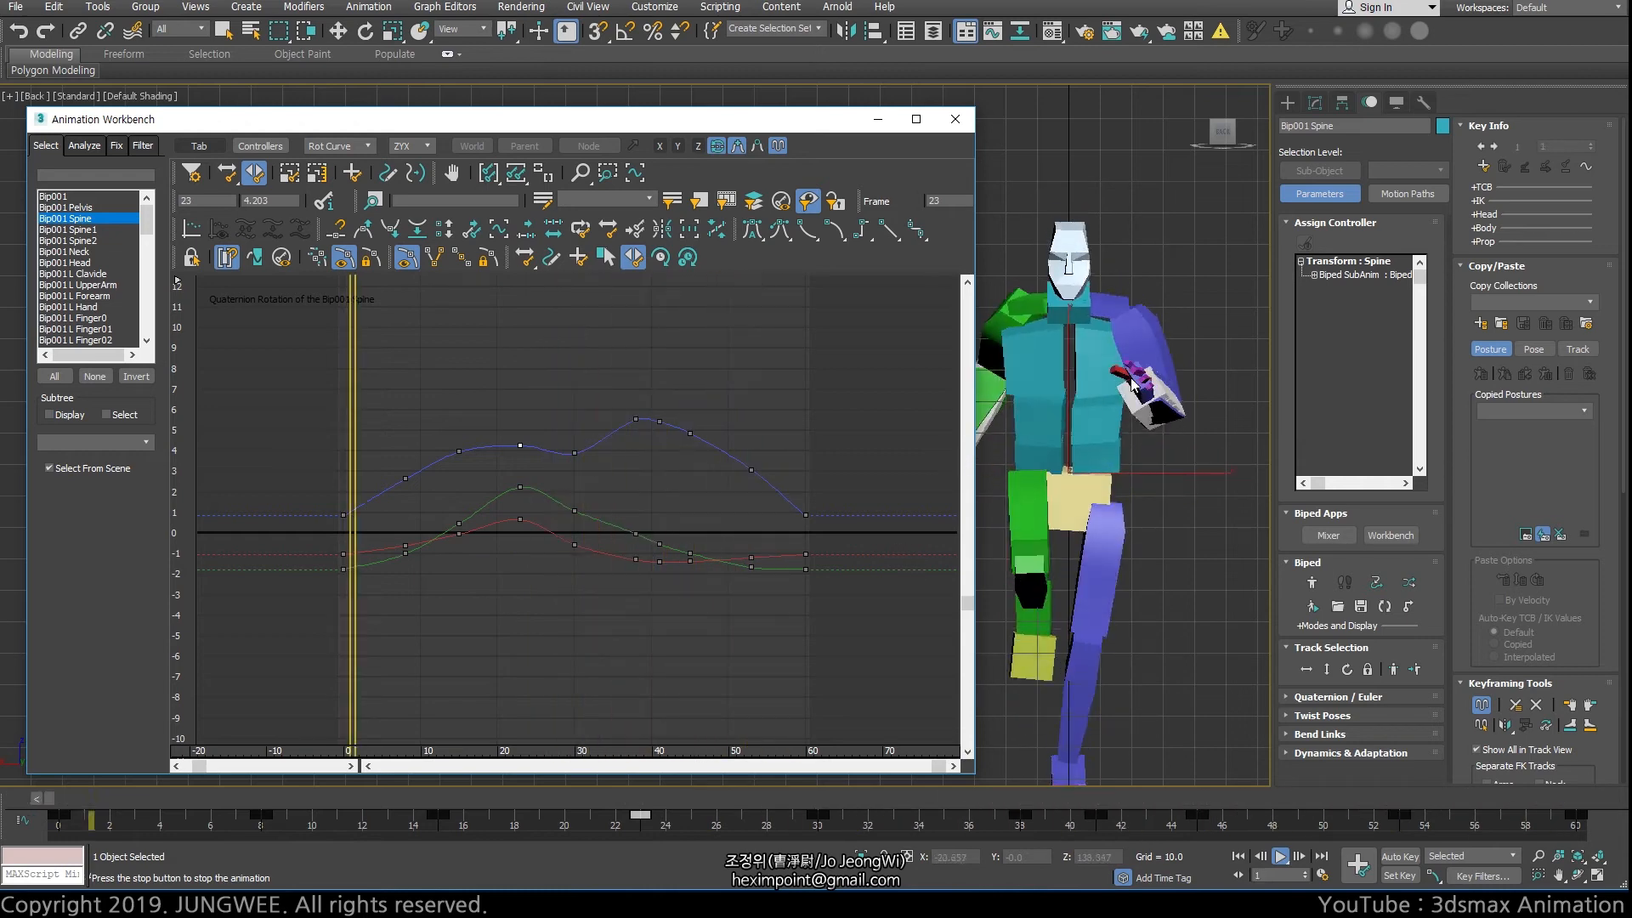
Select the upper chest segment Spine2, fit its rotation curves in the graph and resume playback
key(w)
click(1040, 357)
click(1032, 350)
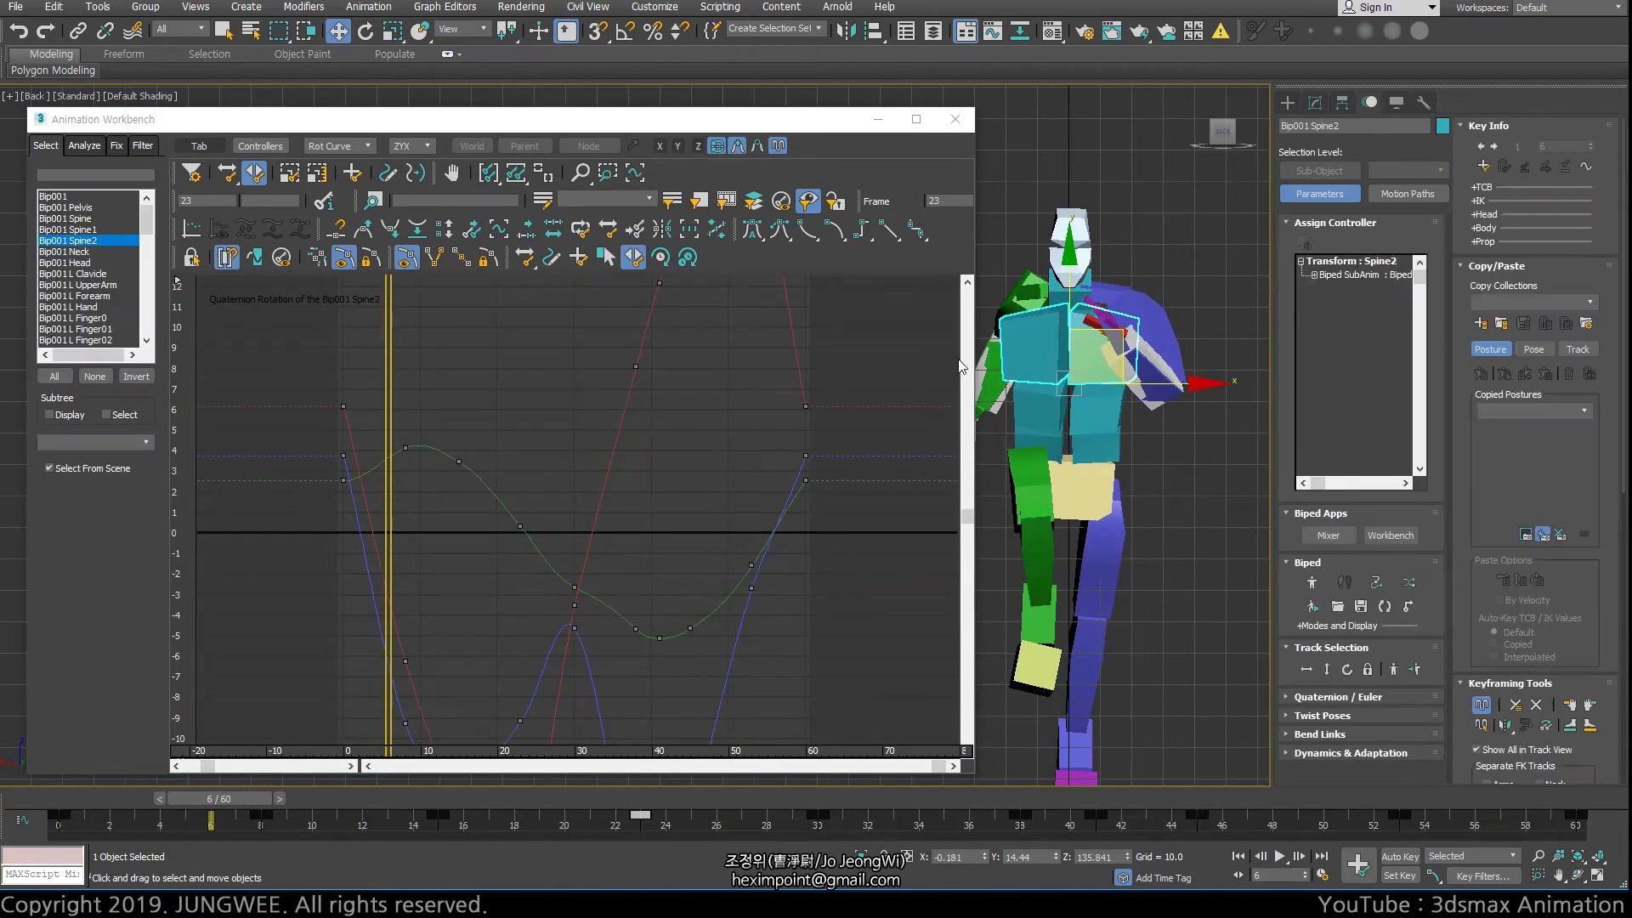
ctrl+alt+middle_drag(520, 413, 548, 723)
key(/)
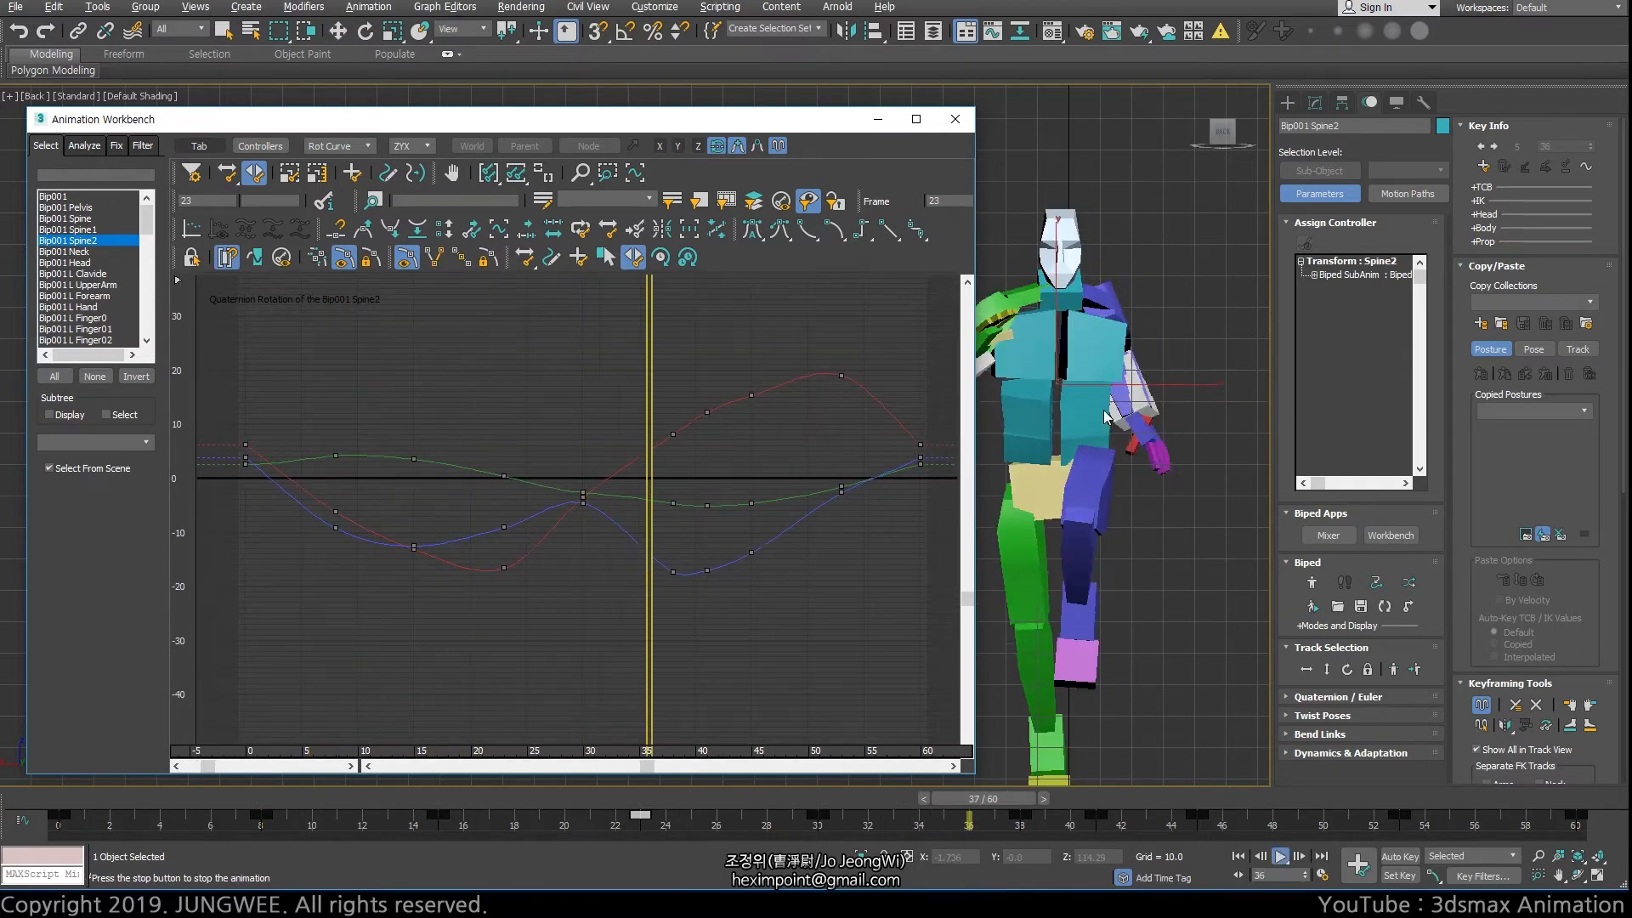
Show edged faces in the viewport, then stop playback and go to frame 18
key(F4)
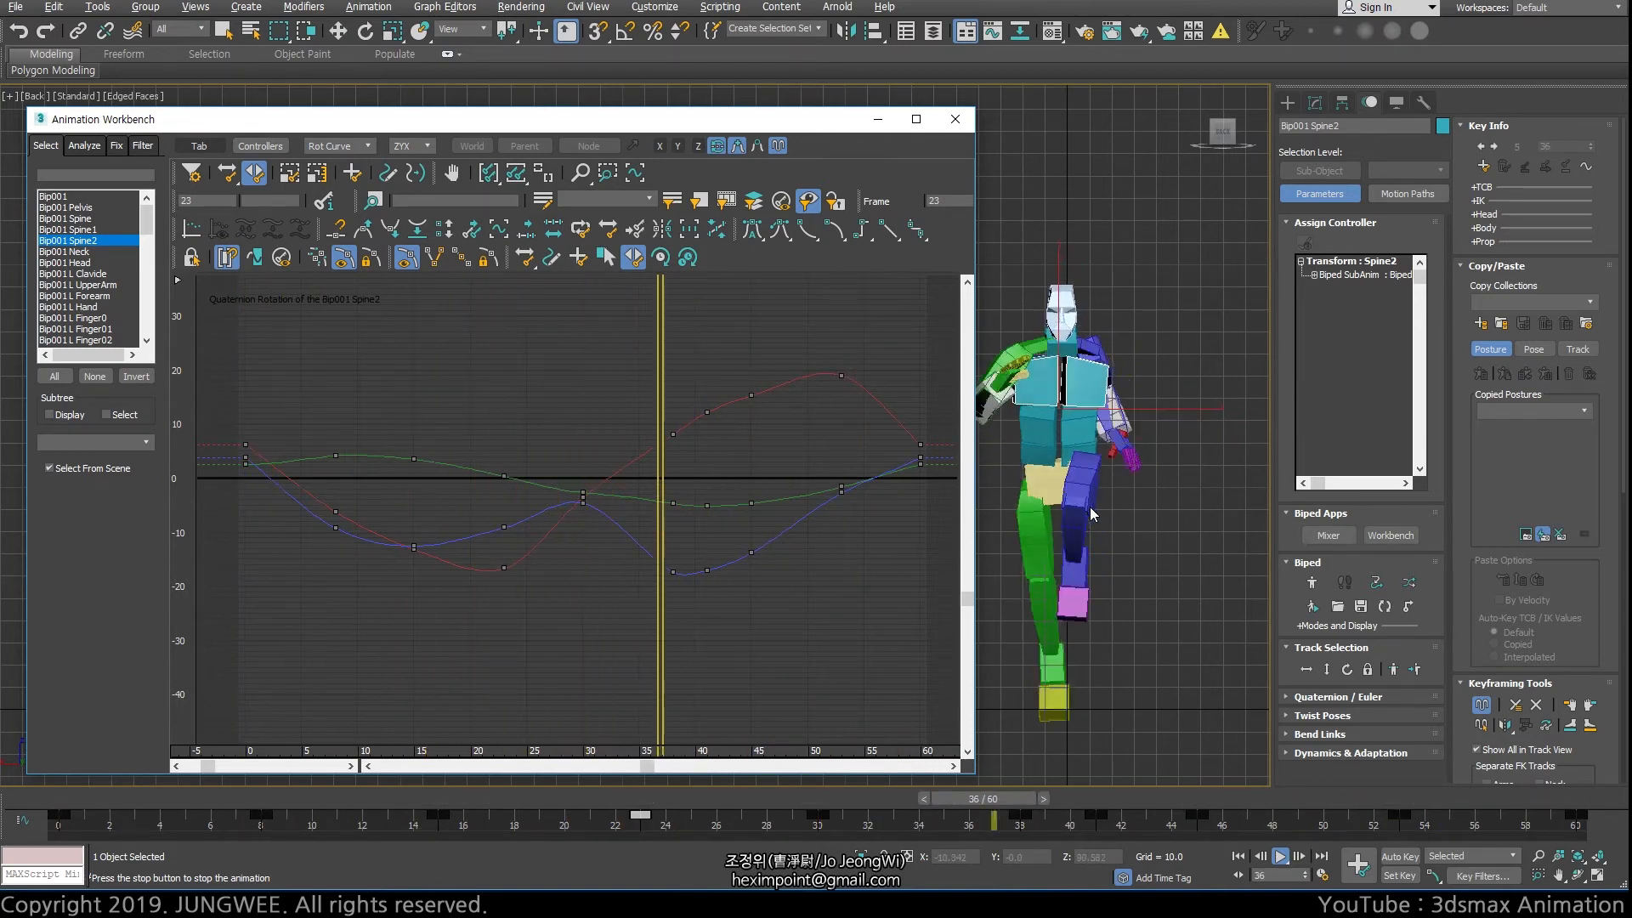
key(slash)
drag(601, 802, 514, 824)
key(w)
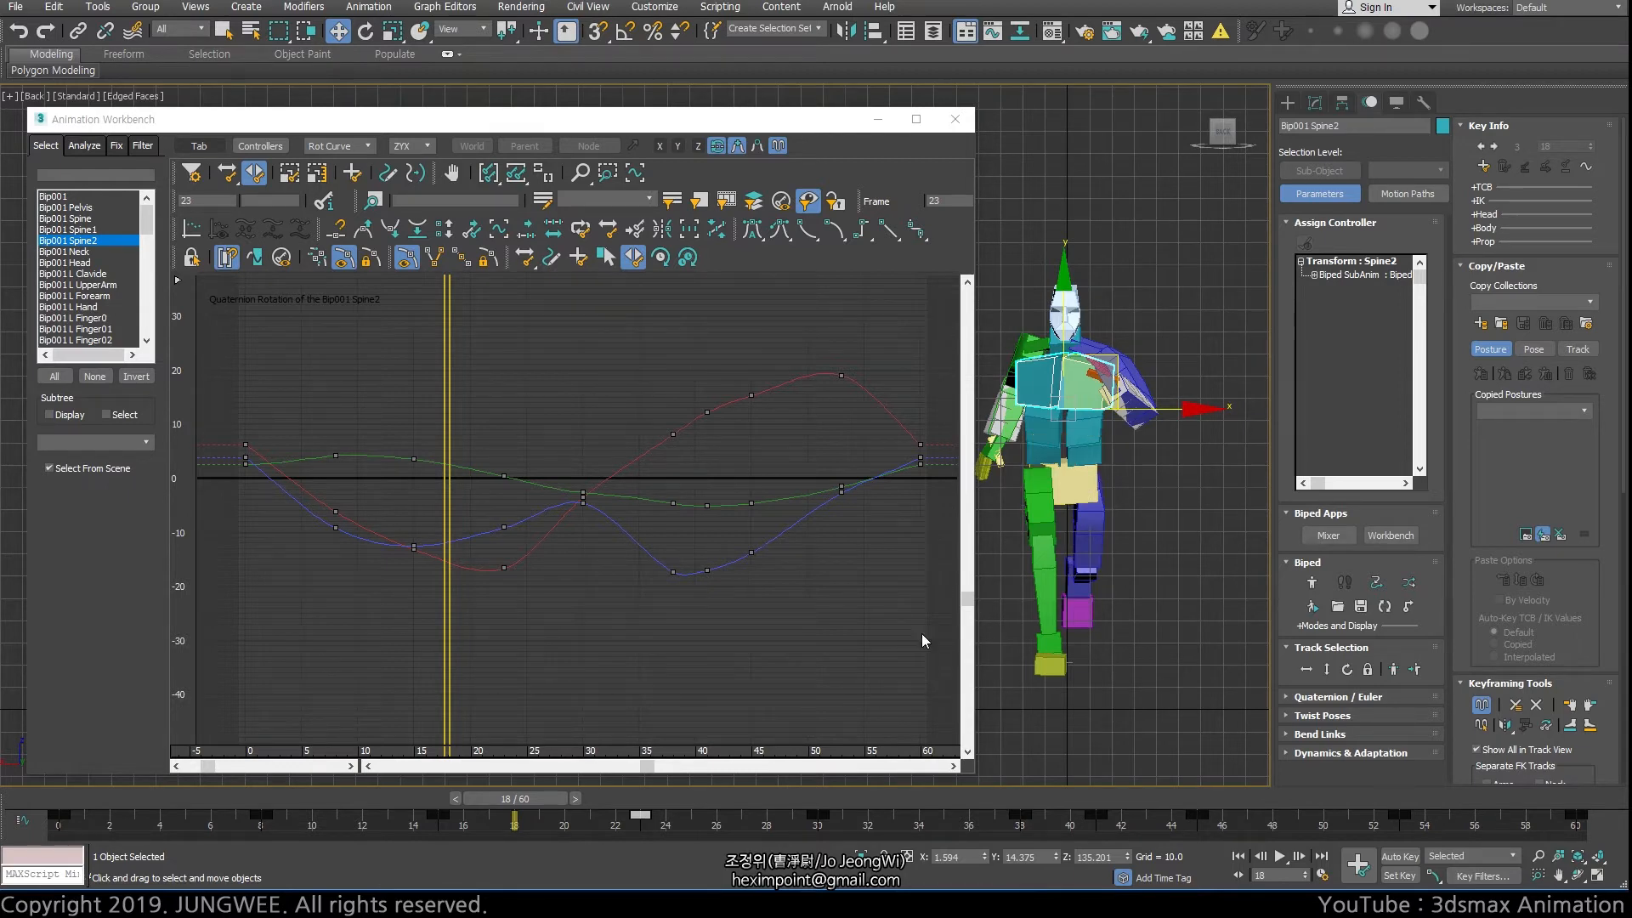
Turn on Auto Key and scrub through the run animation back to frame 0
key(n)
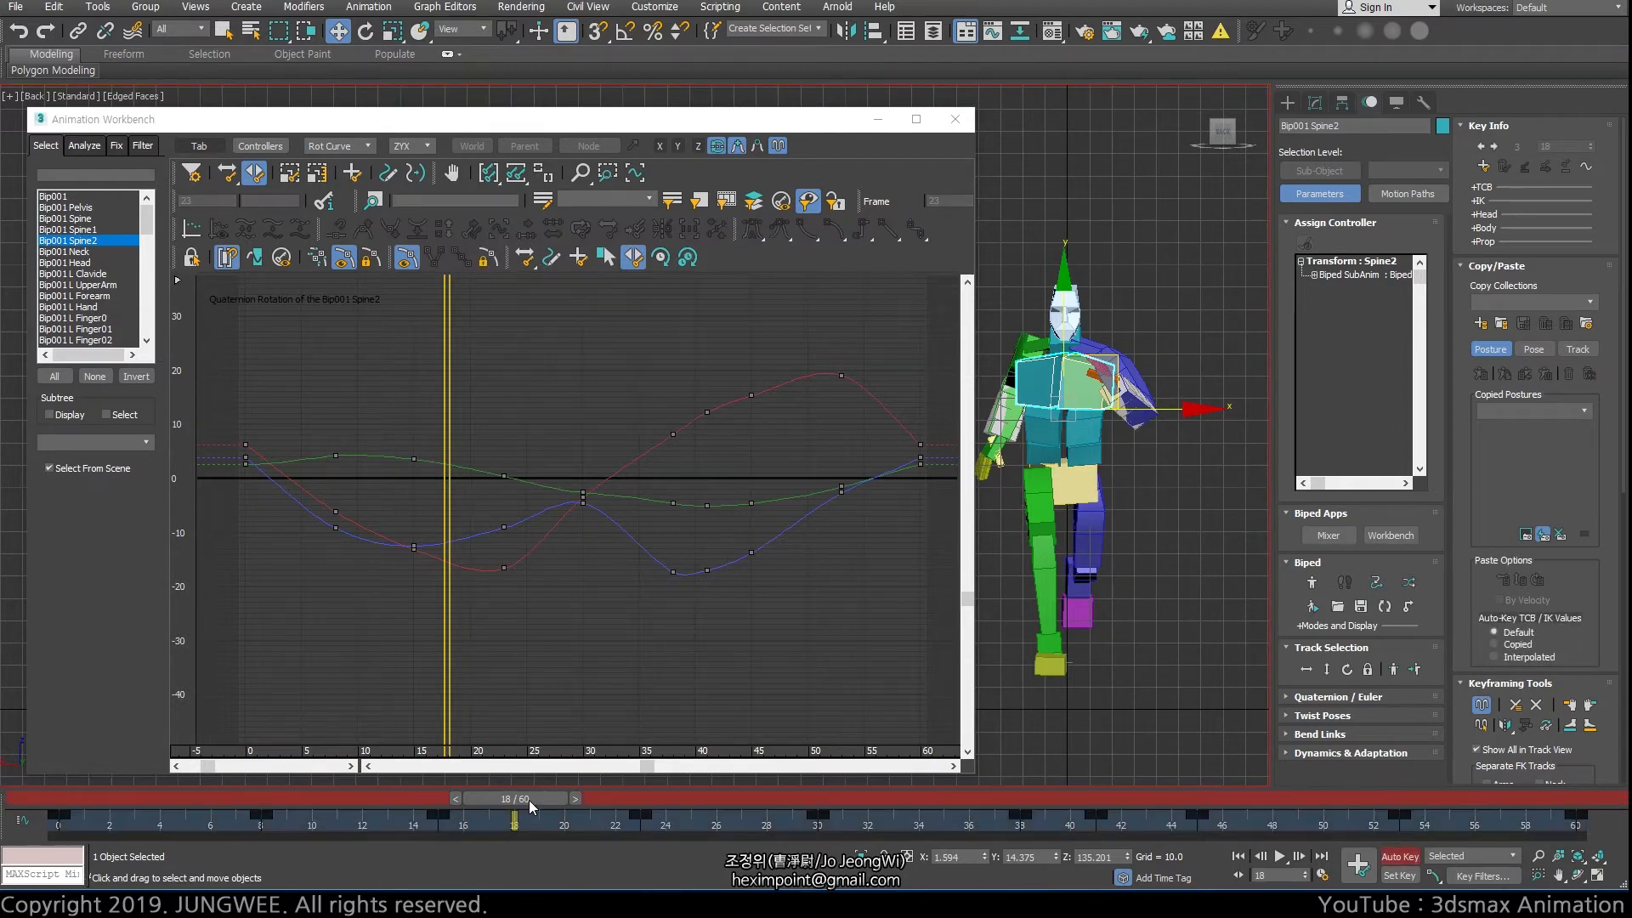
drag(529, 799, 1103, 796)
drag(927, 825, 60, 823)
key(w)
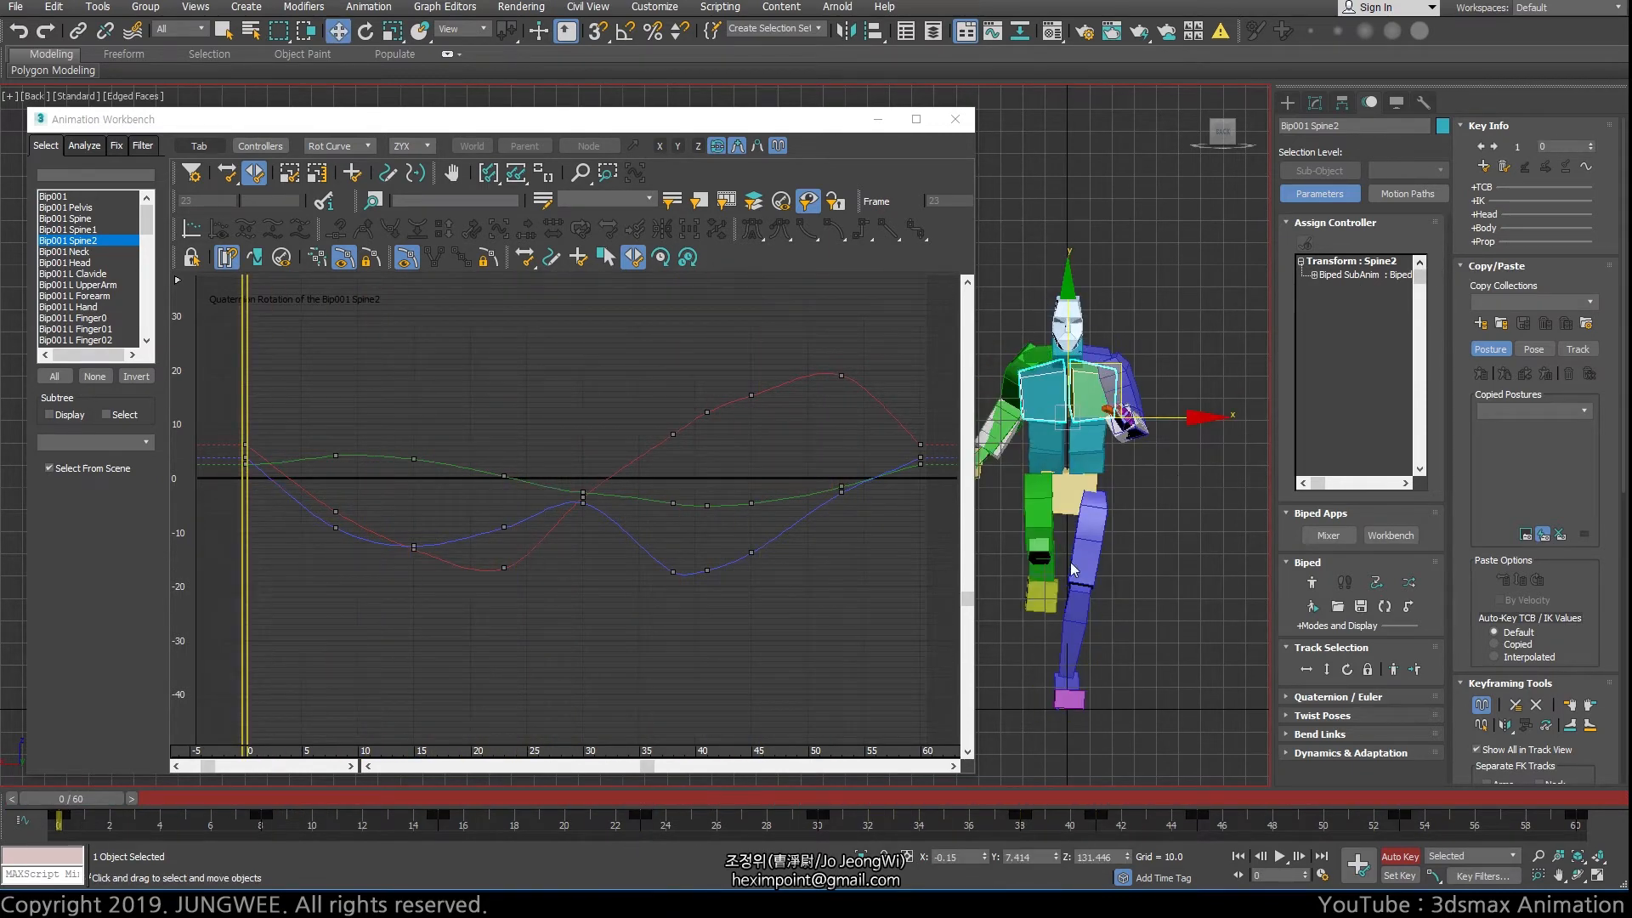
Play the run animation, stop it and scrub to frame 25 to check the chest's pose
key(slash)
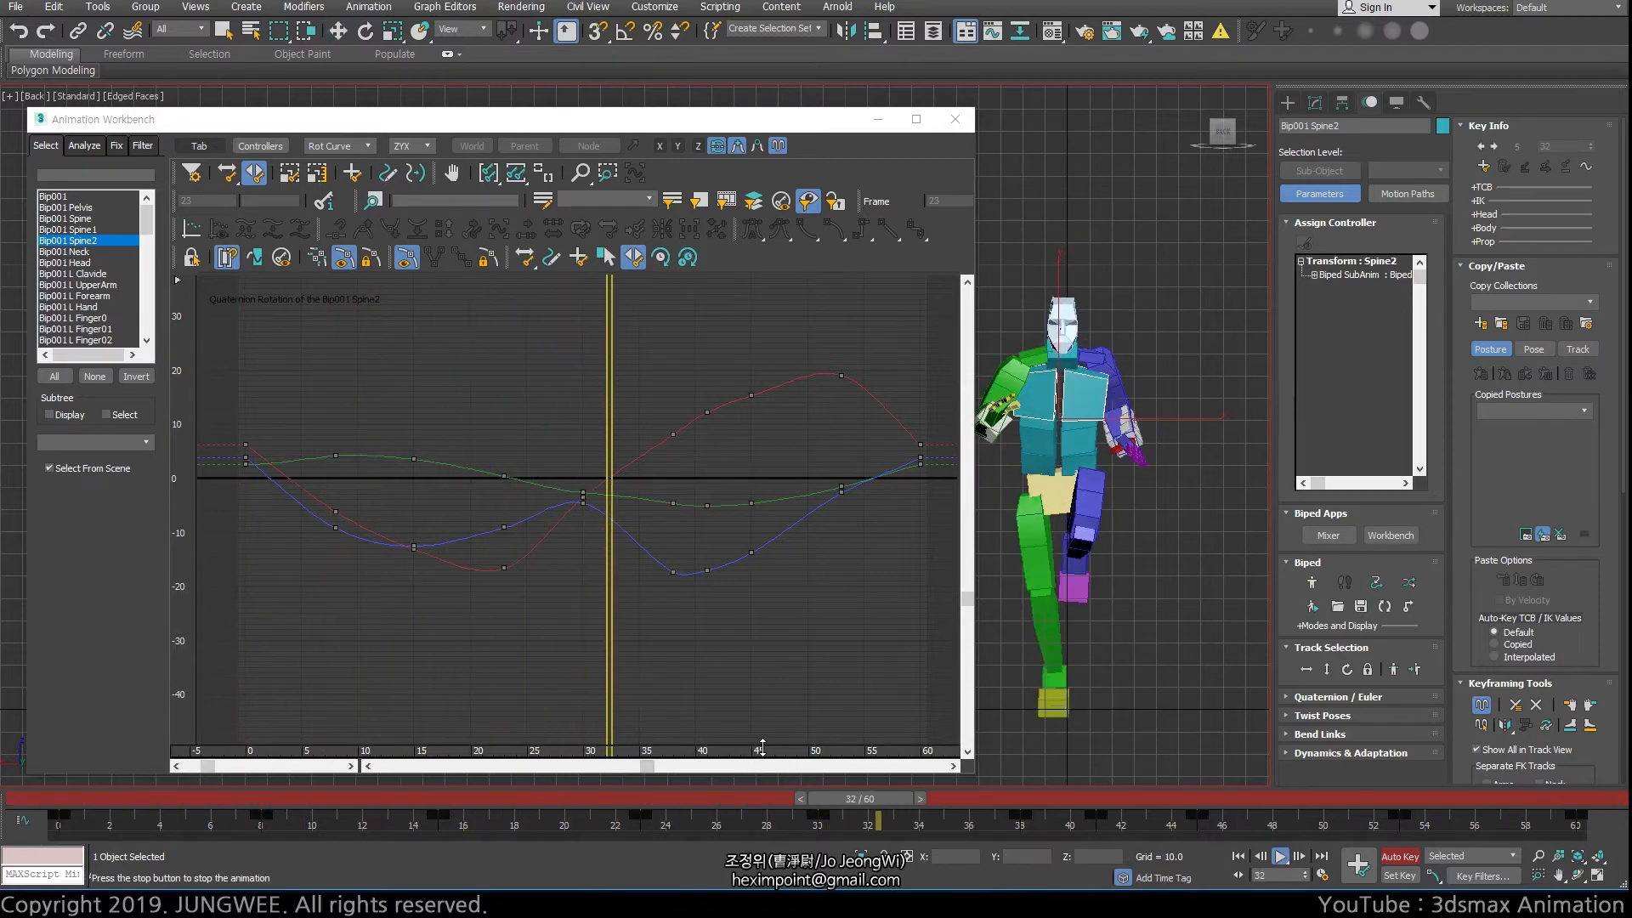
key(slash)
drag(705, 801, 646, 799)
key(w)
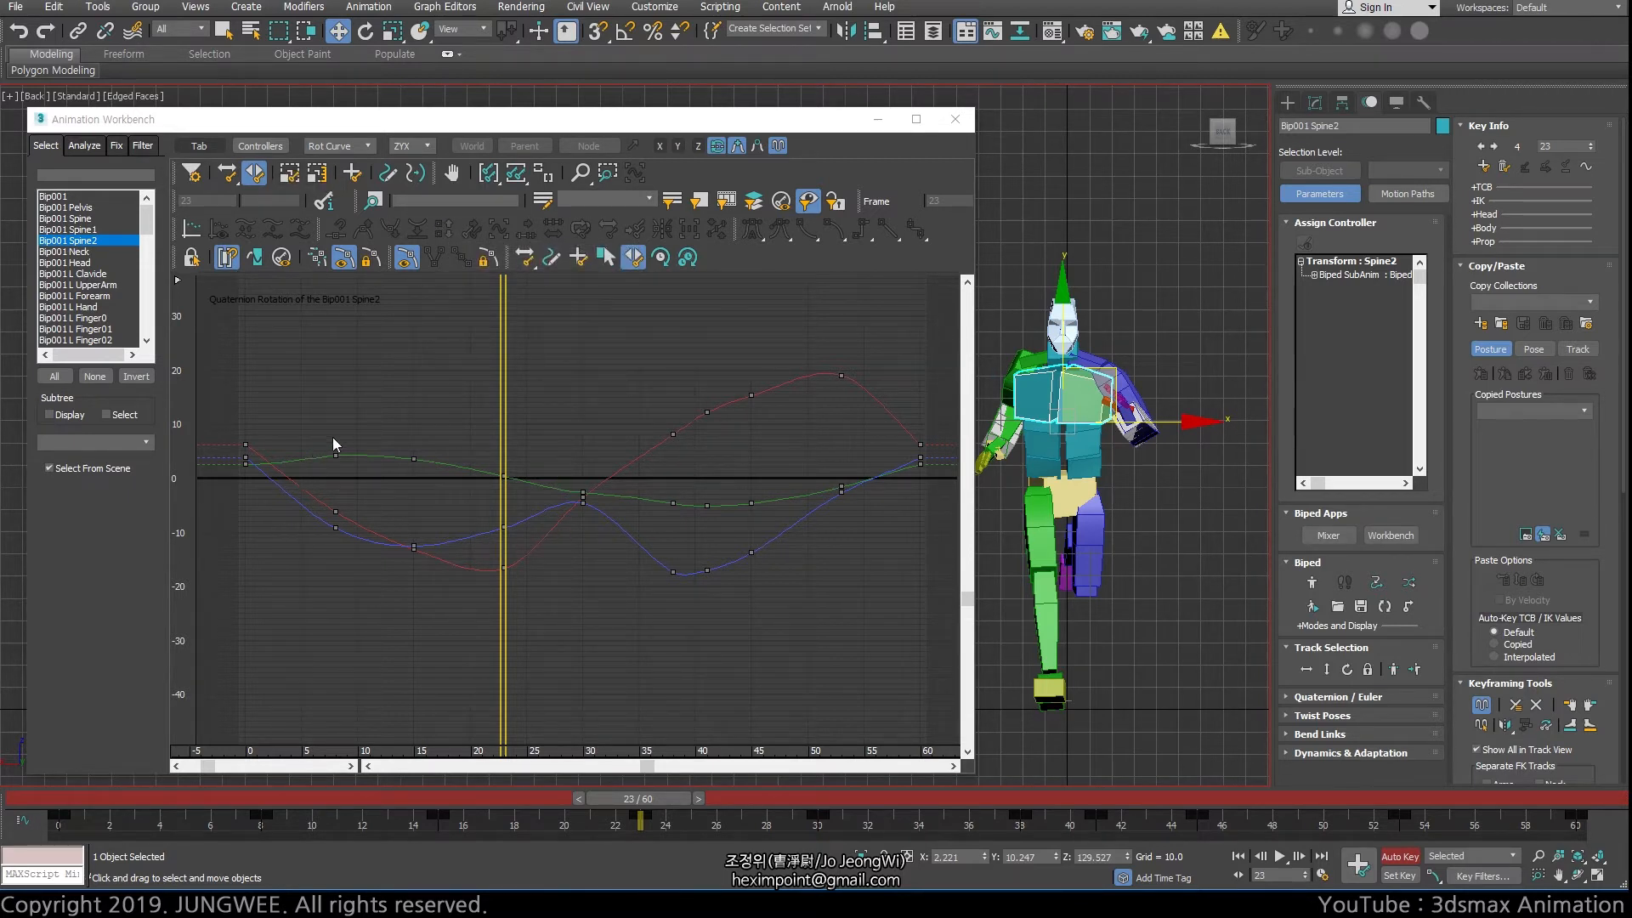
mouse_move(513, 455)
mouse_down()
mouse_move(581, 442)
mouse_move(398, 431)
mouse_move(520, 448)
mouse_up()
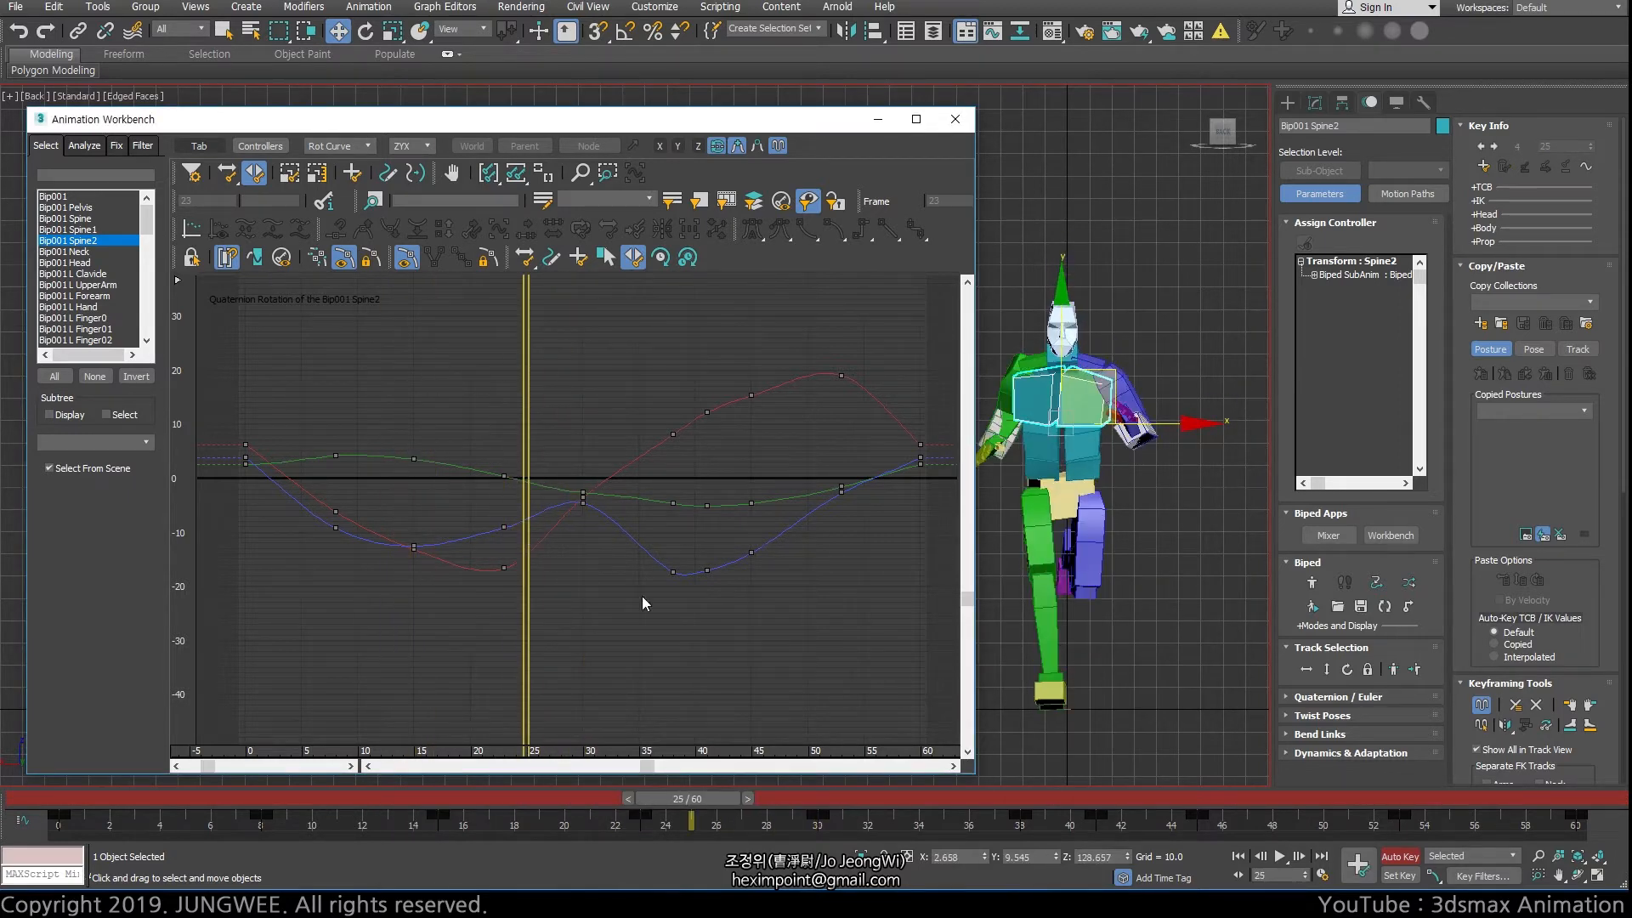
Select Spine2's rotation keys from frame 15 to frame 41 and check the motion, ending on frame 30
drag(643, 597, 732, 709)
key(slash)
key(slash)
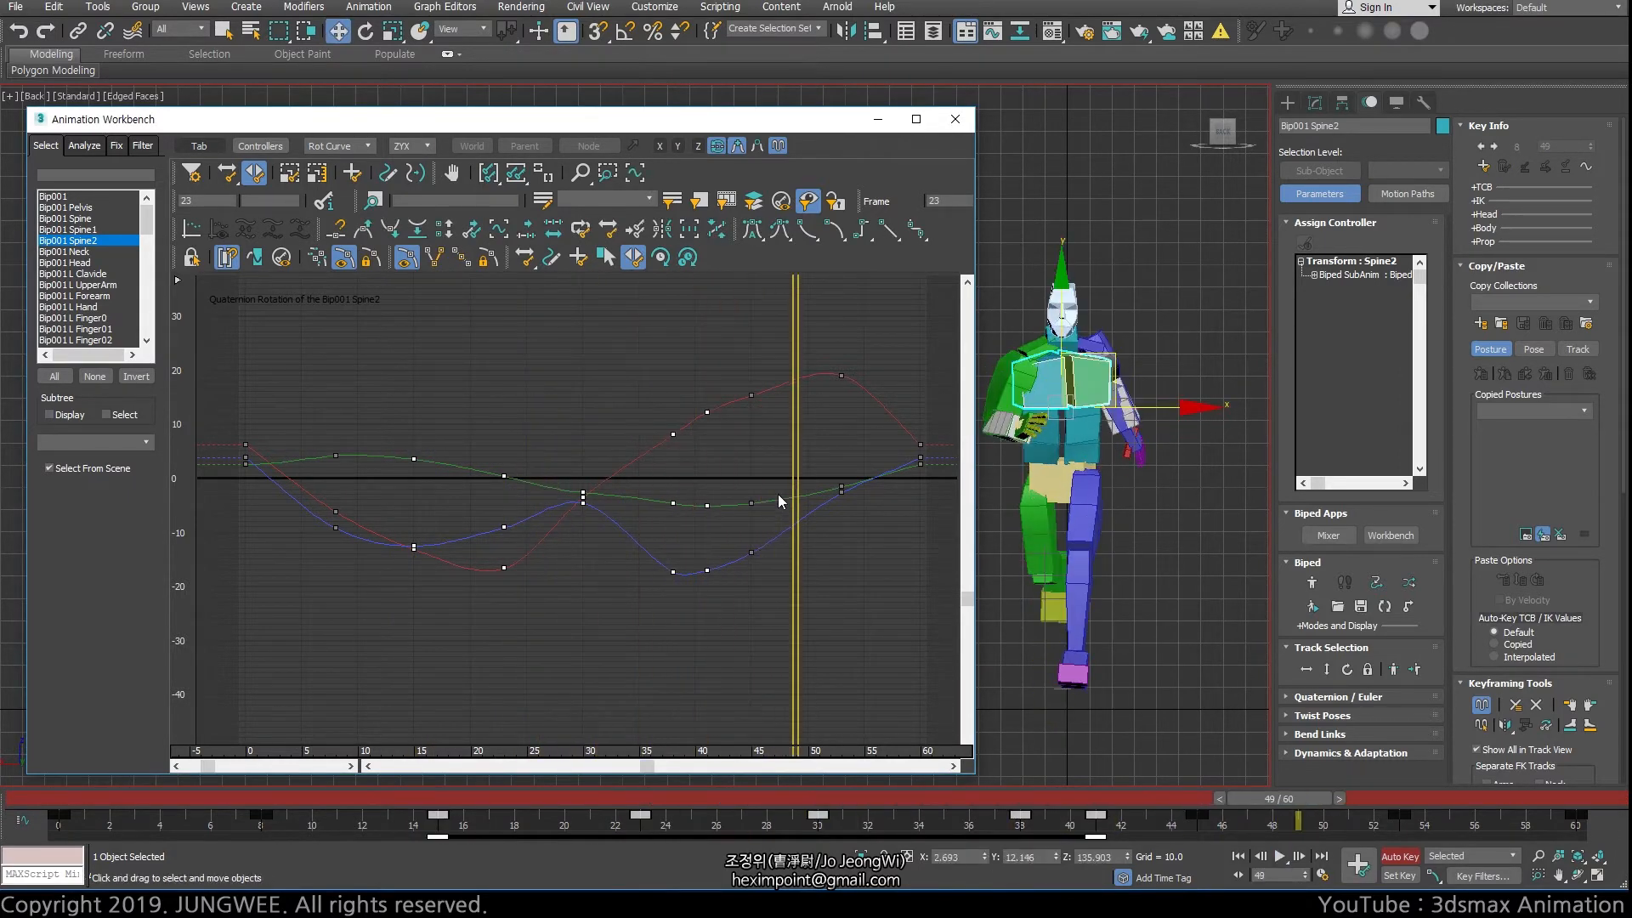
drag(795, 468, 372, 472)
key(slash)
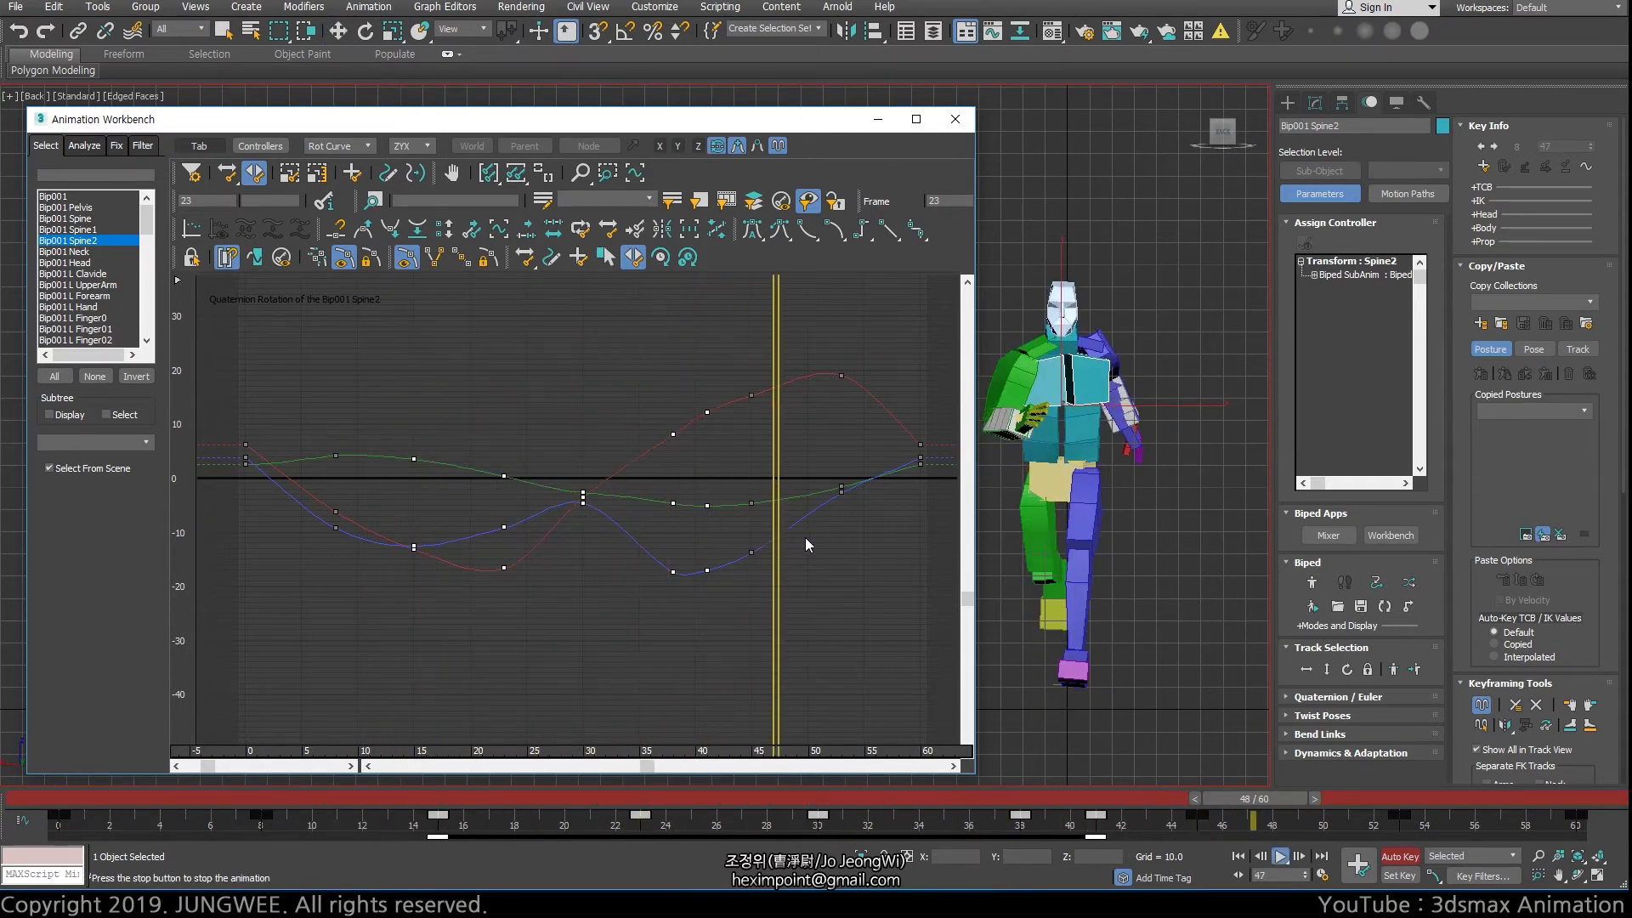
key(slash)
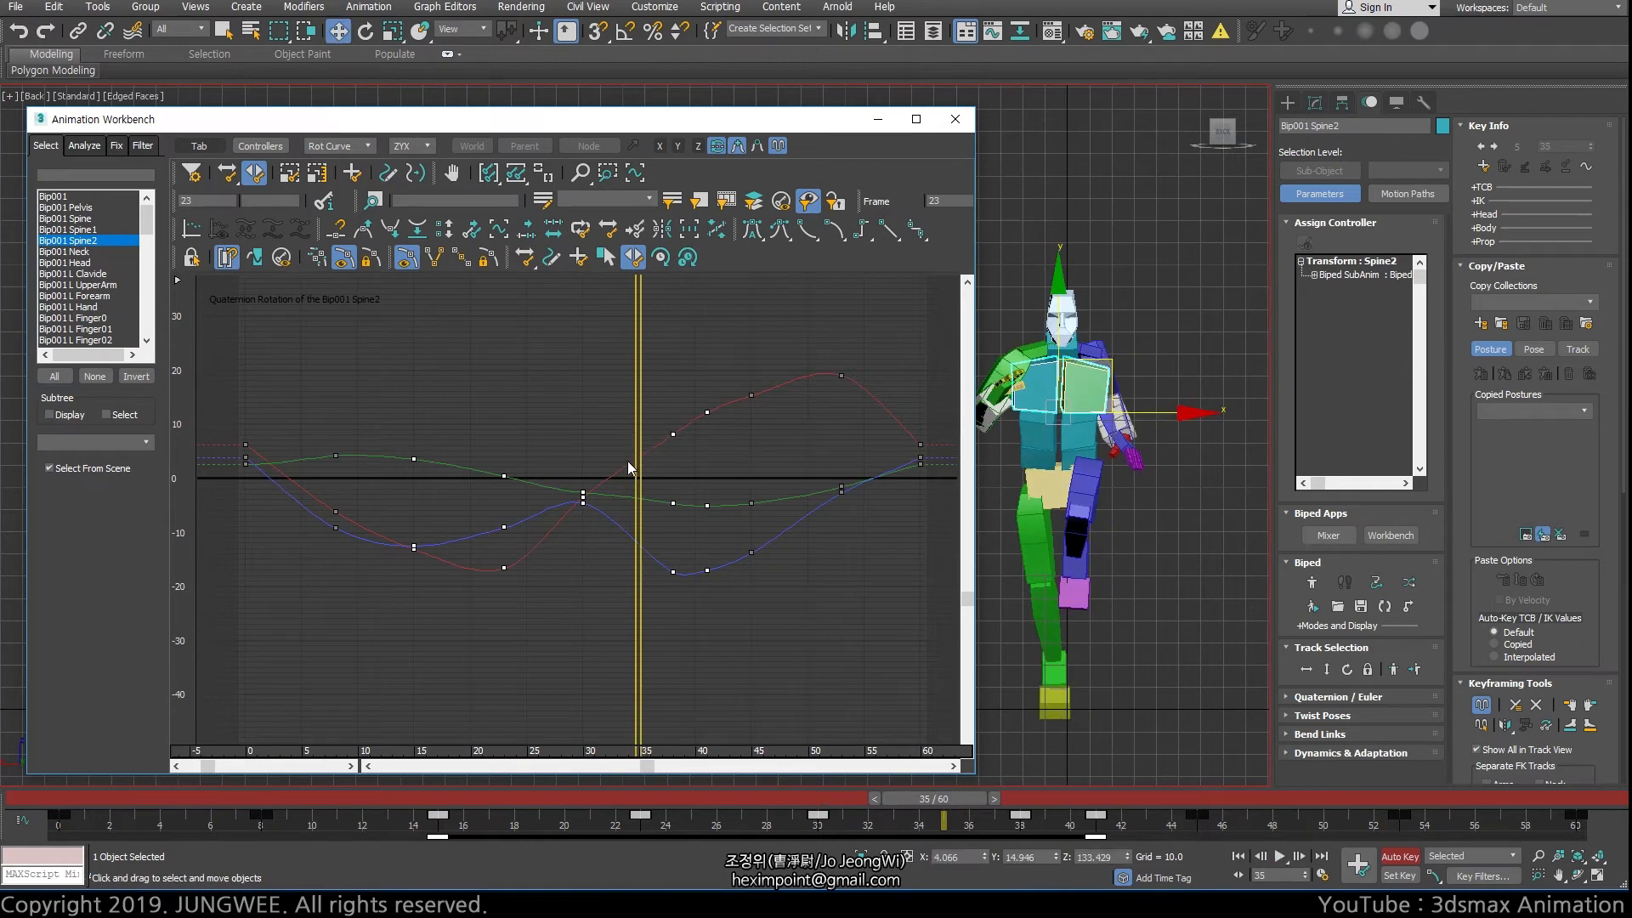
drag(639, 447, 585, 441)
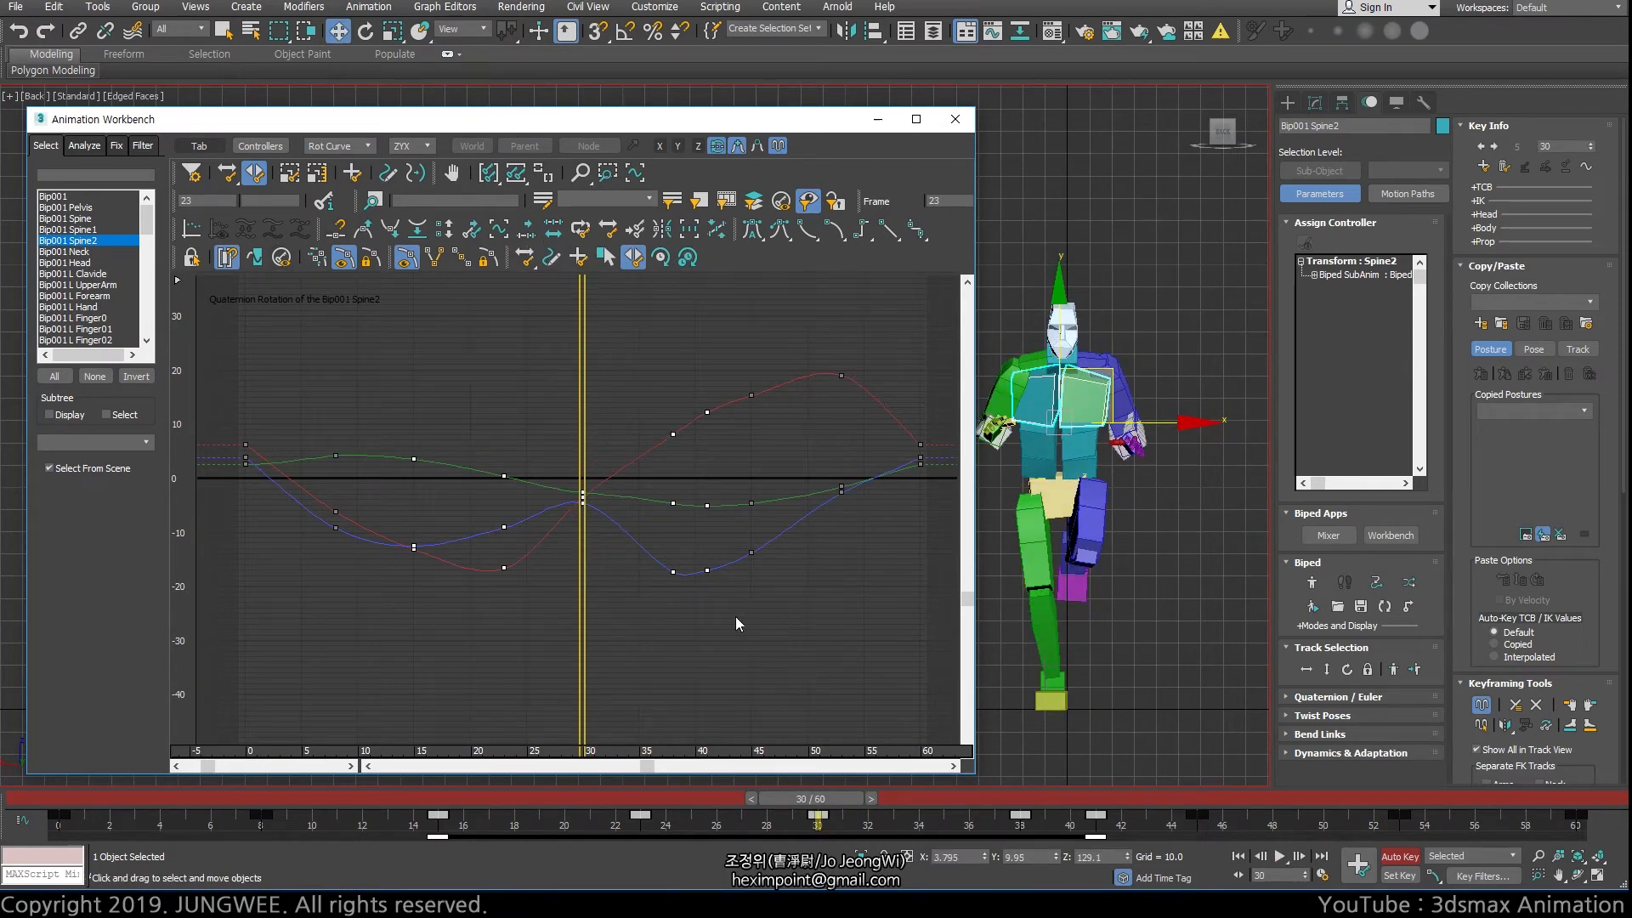
Show the layered edit curves for Spine2 and select their control key at frame 30
click(757, 147)
click(758, 146)
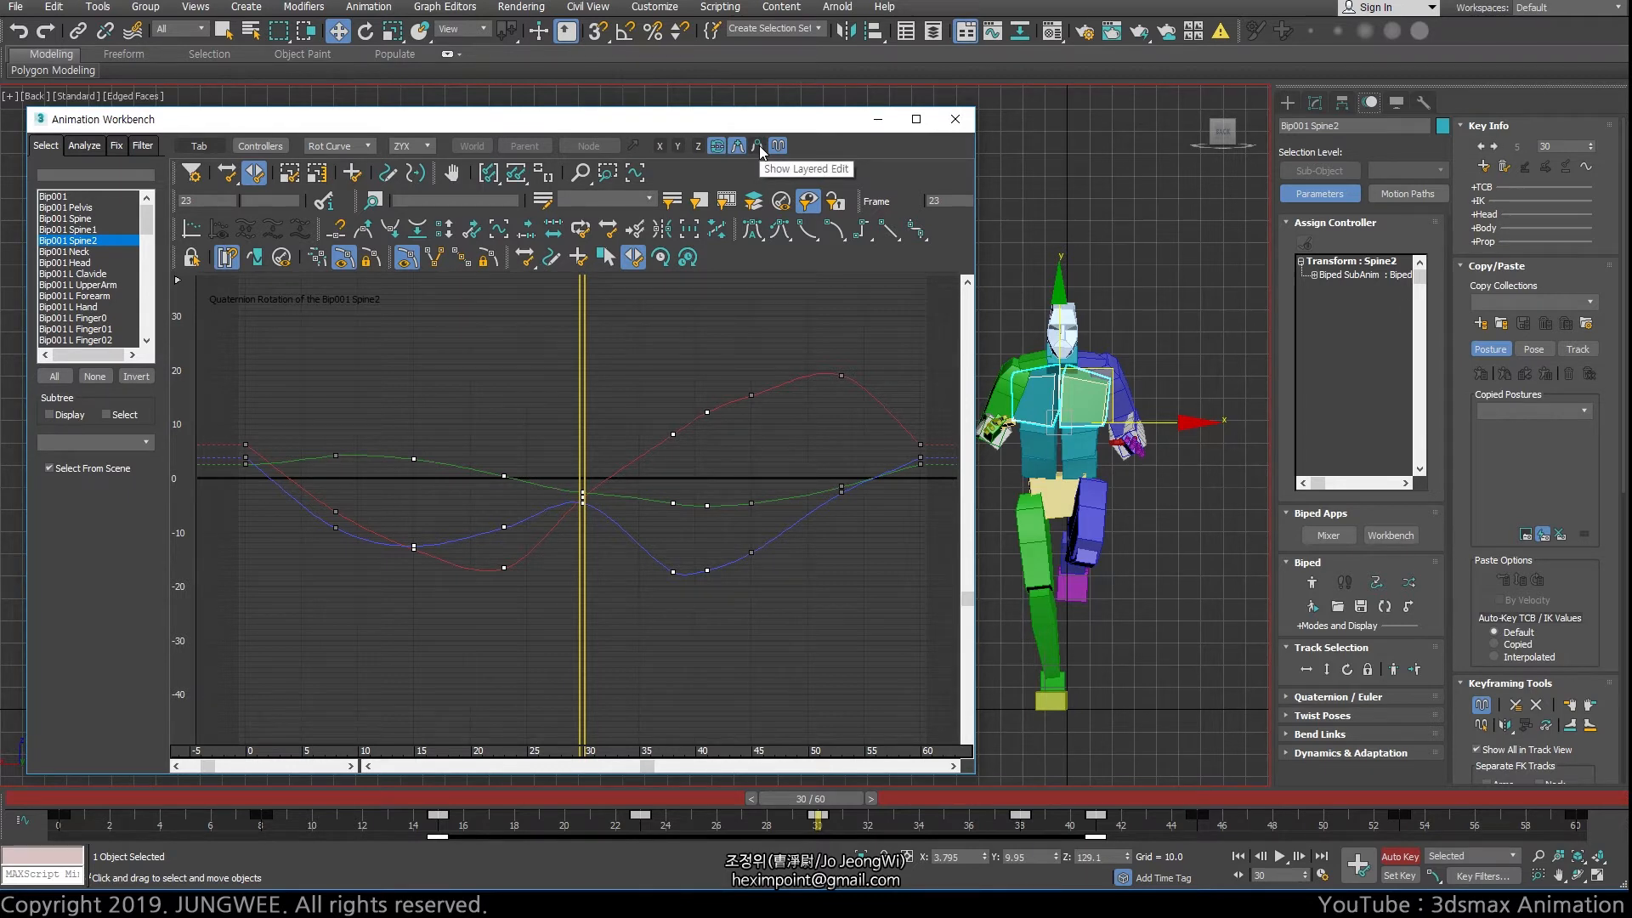
click(757, 147)
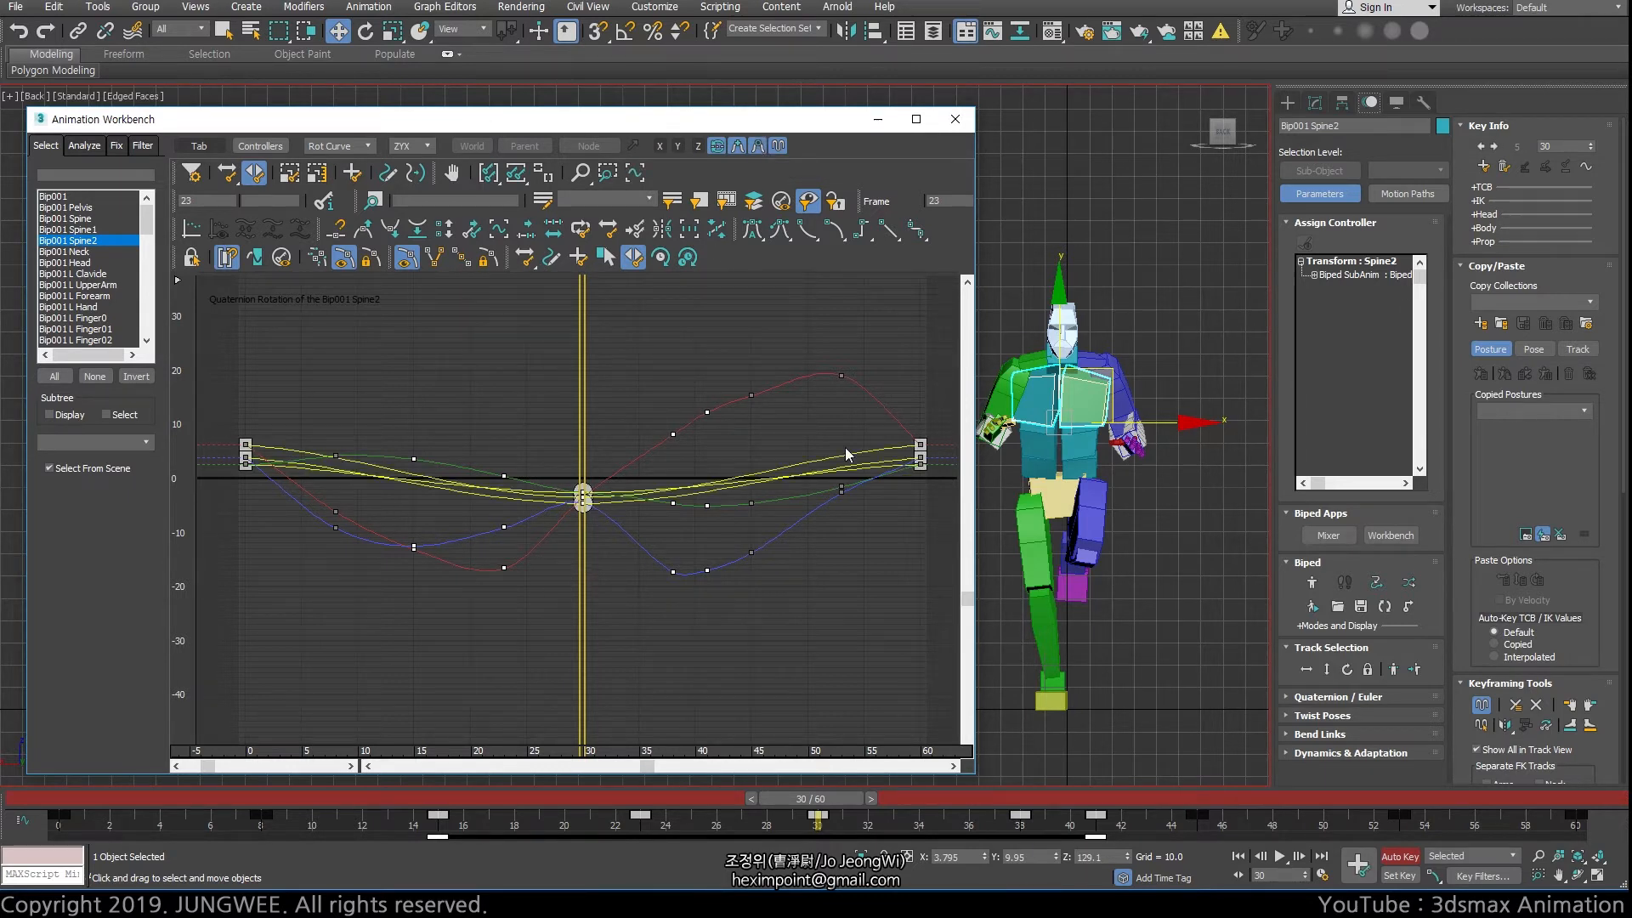
click(585, 491)
key(period)
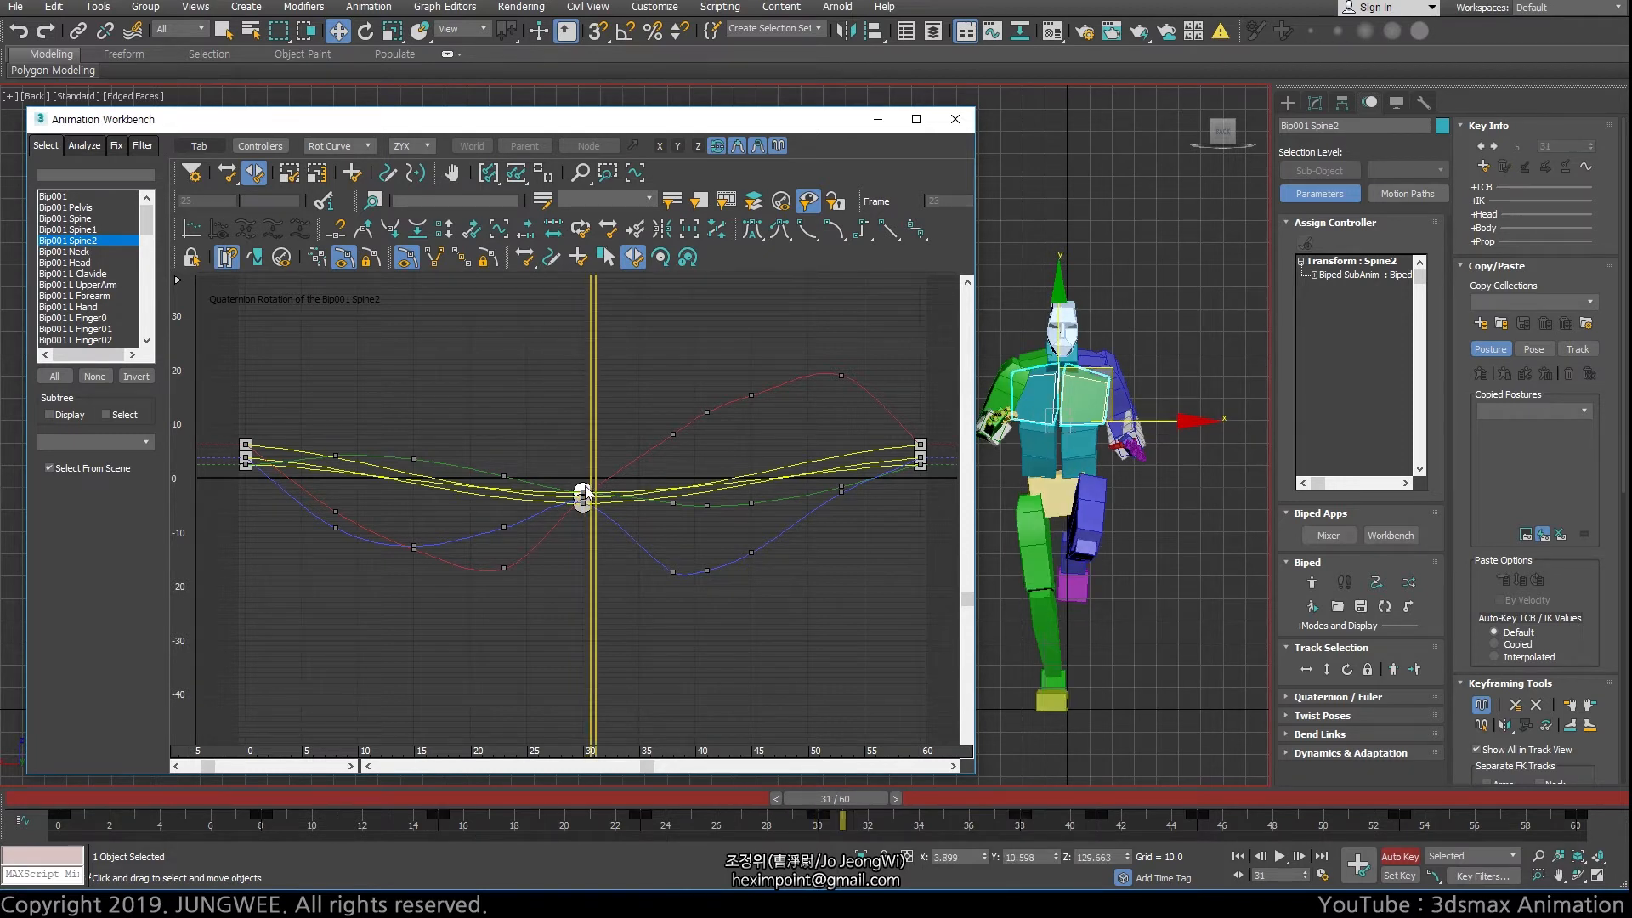
click(583, 493)
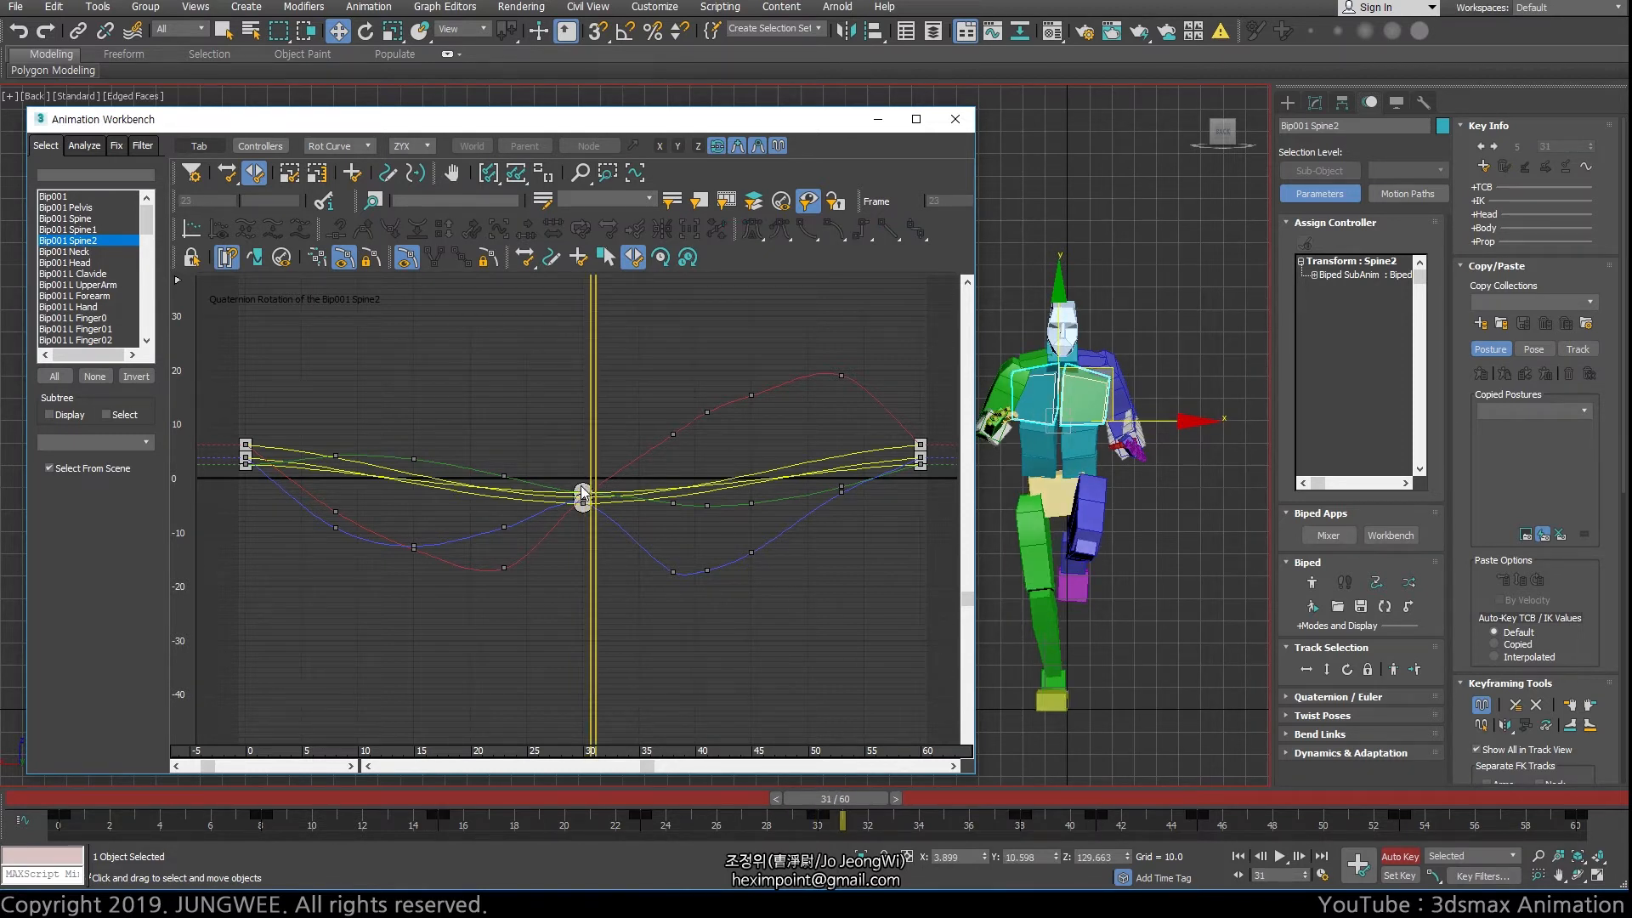
click(583, 495)
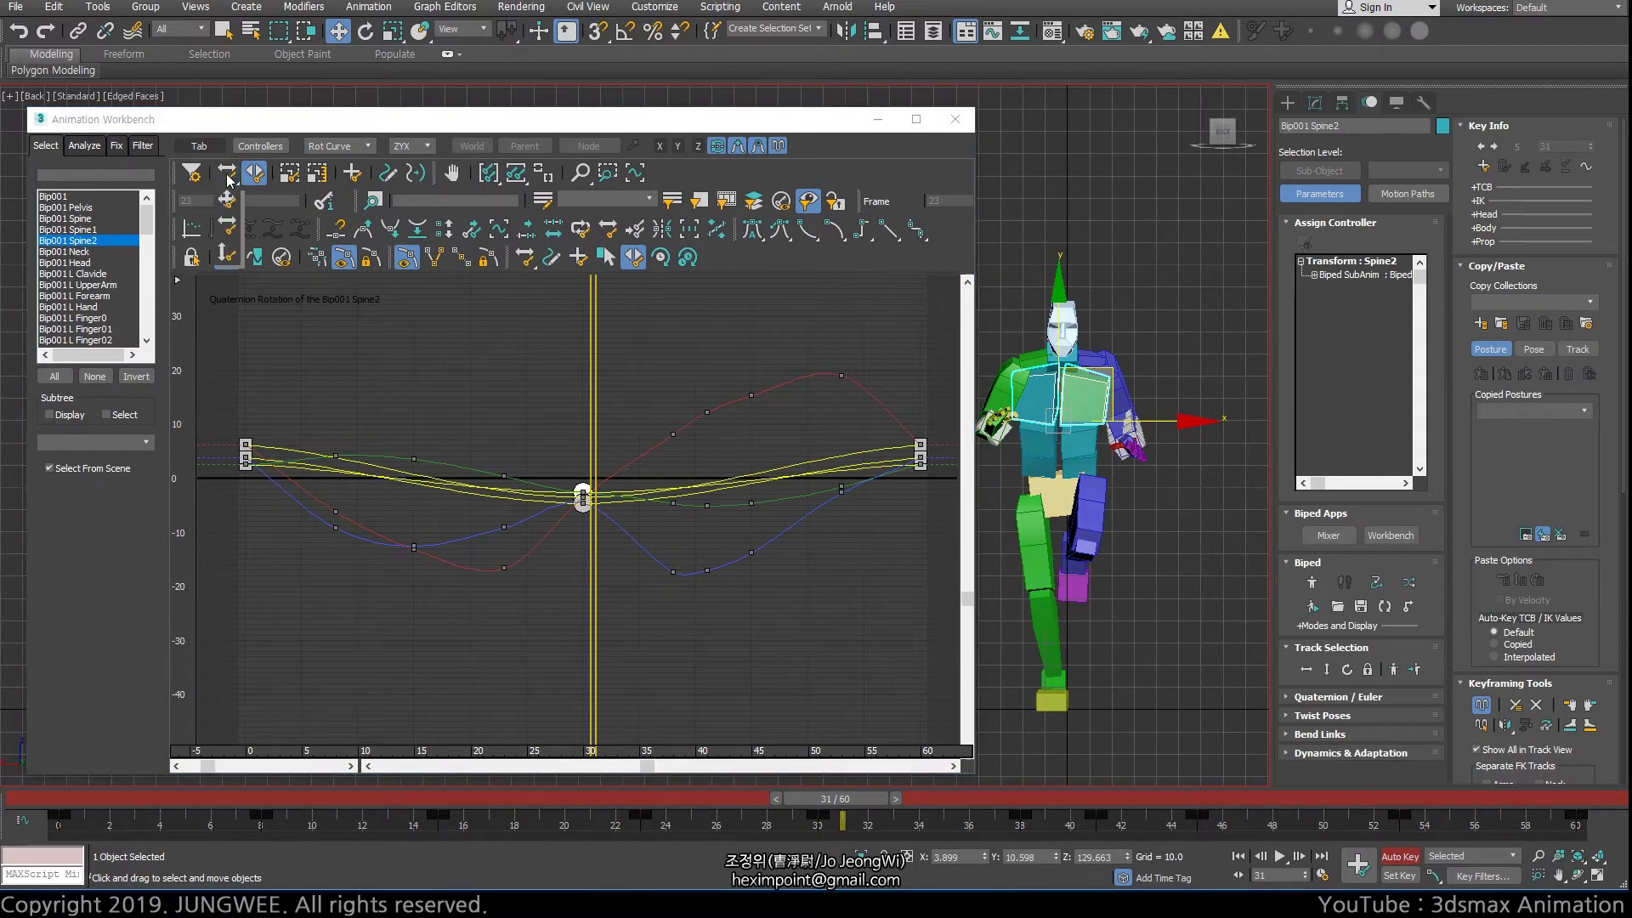
Try moving the layered edit's frame 30 control key up and down with free Move Keys, undo both moves and hide the layered edit
click(227, 174)
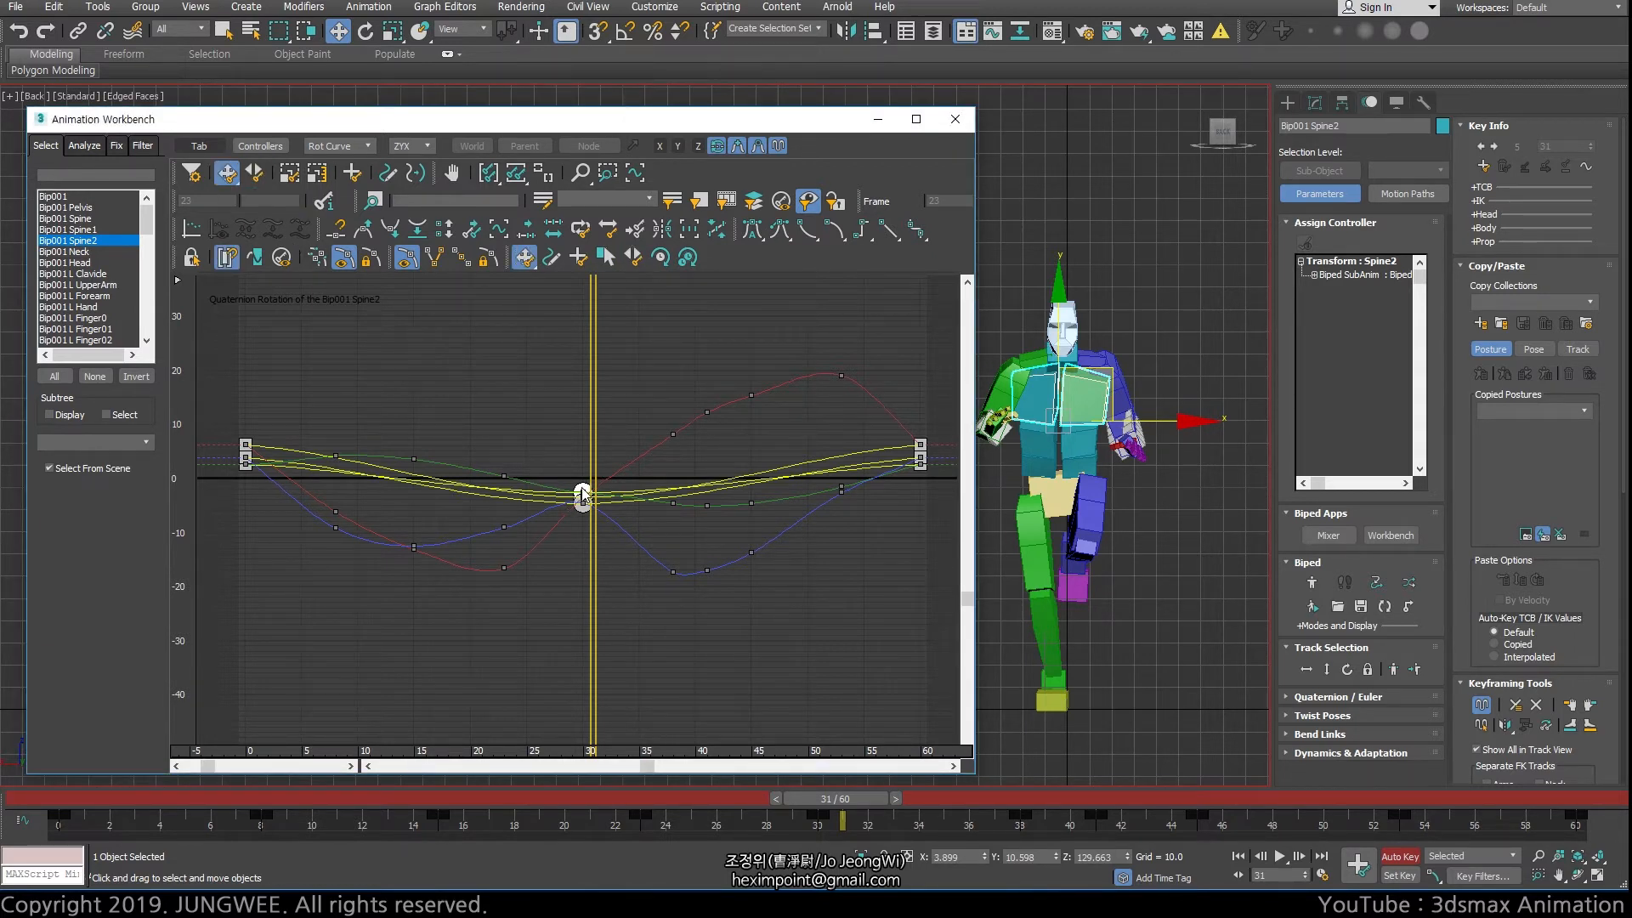
click(585, 434)
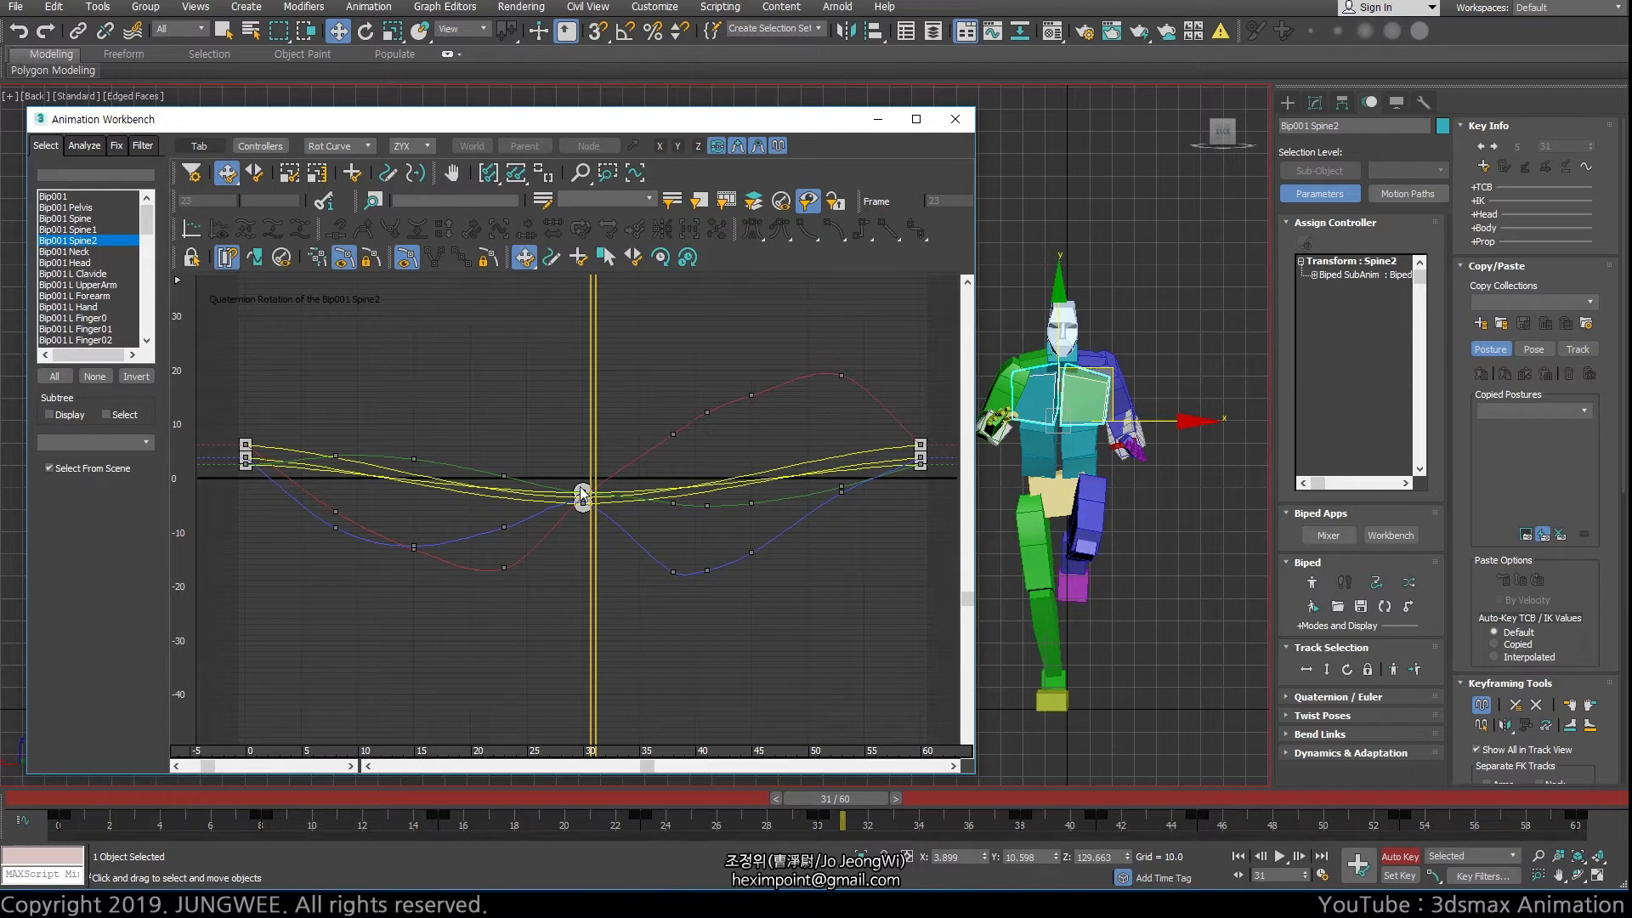
click(583, 496)
drag(583, 496, 572, 432)
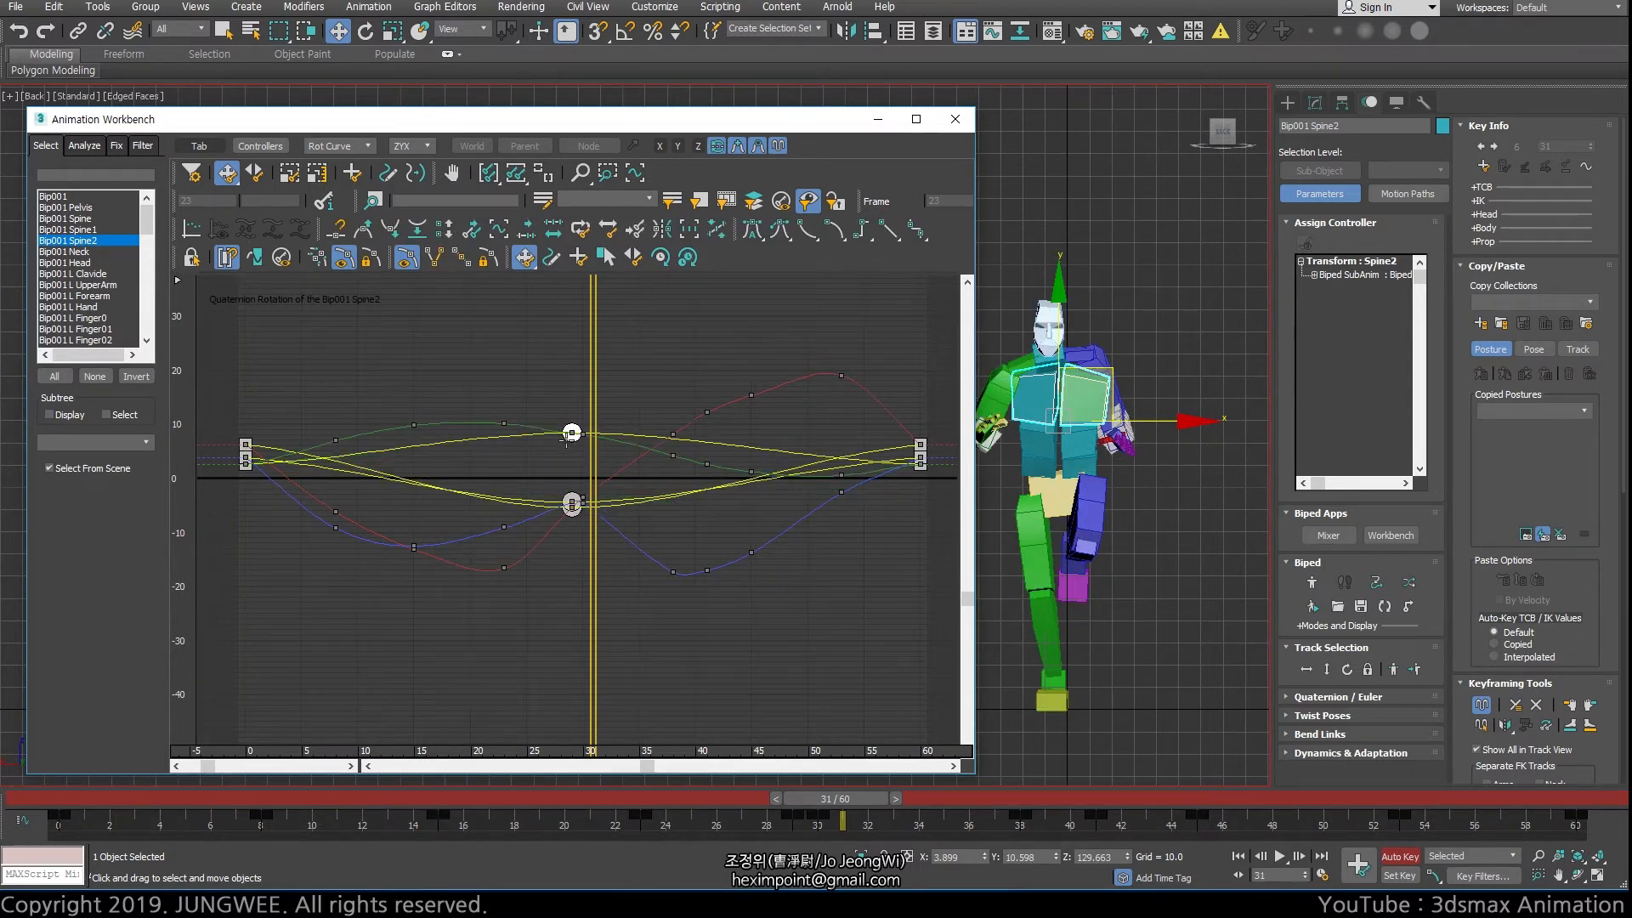
key(ctrl+z)
drag(583, 496, 583, 577)
key(ctrl+z)
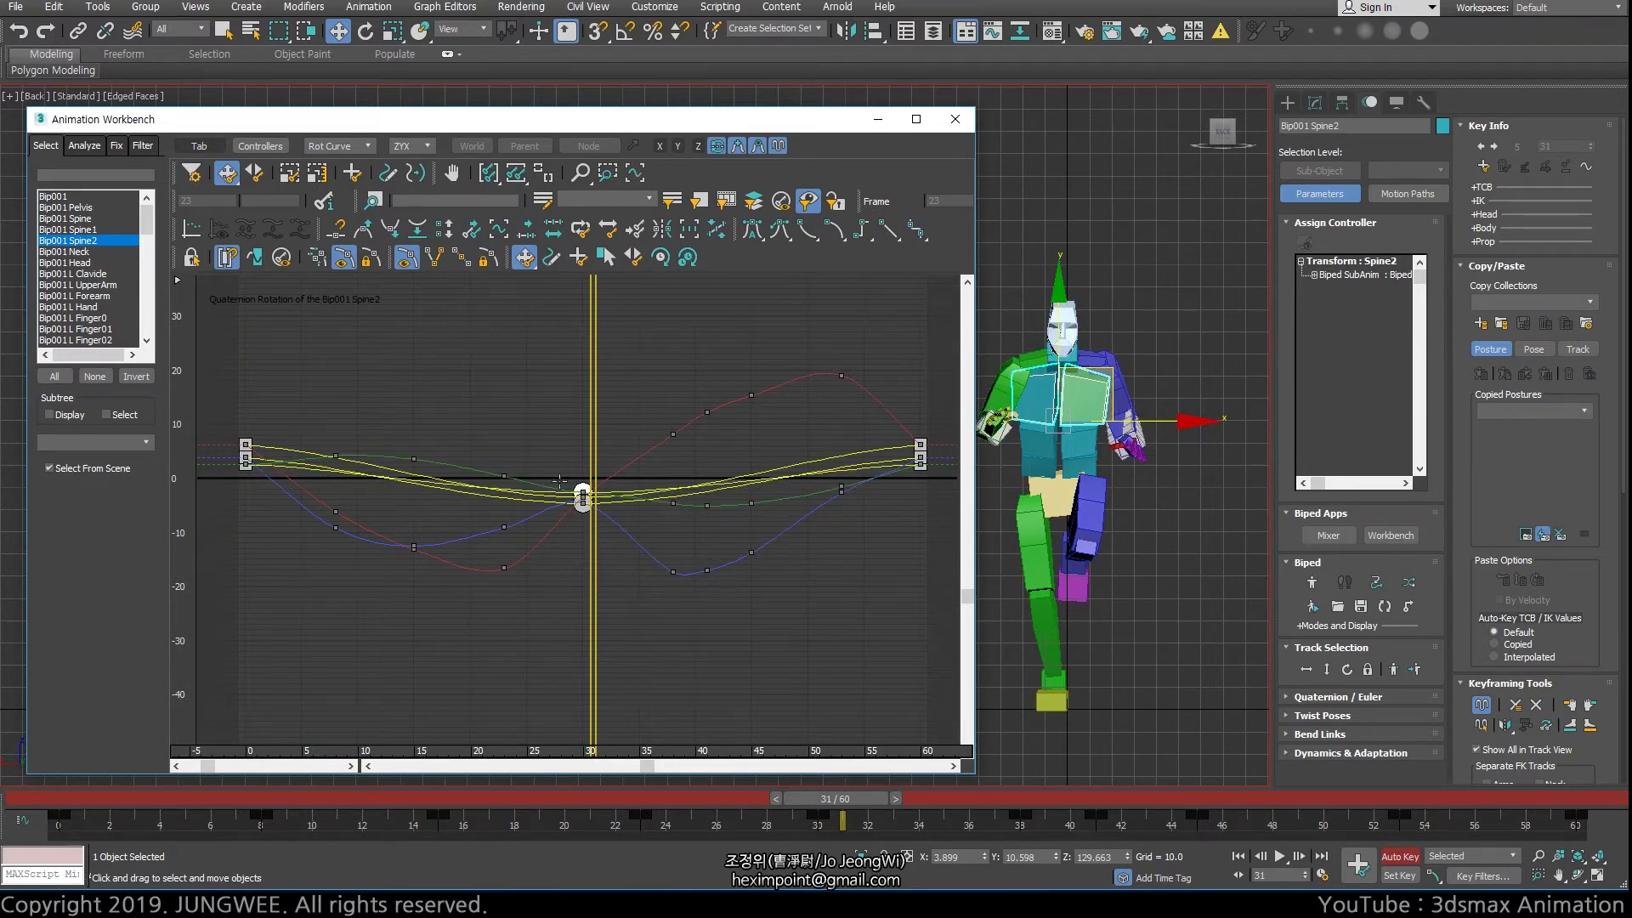
click(759, 147)
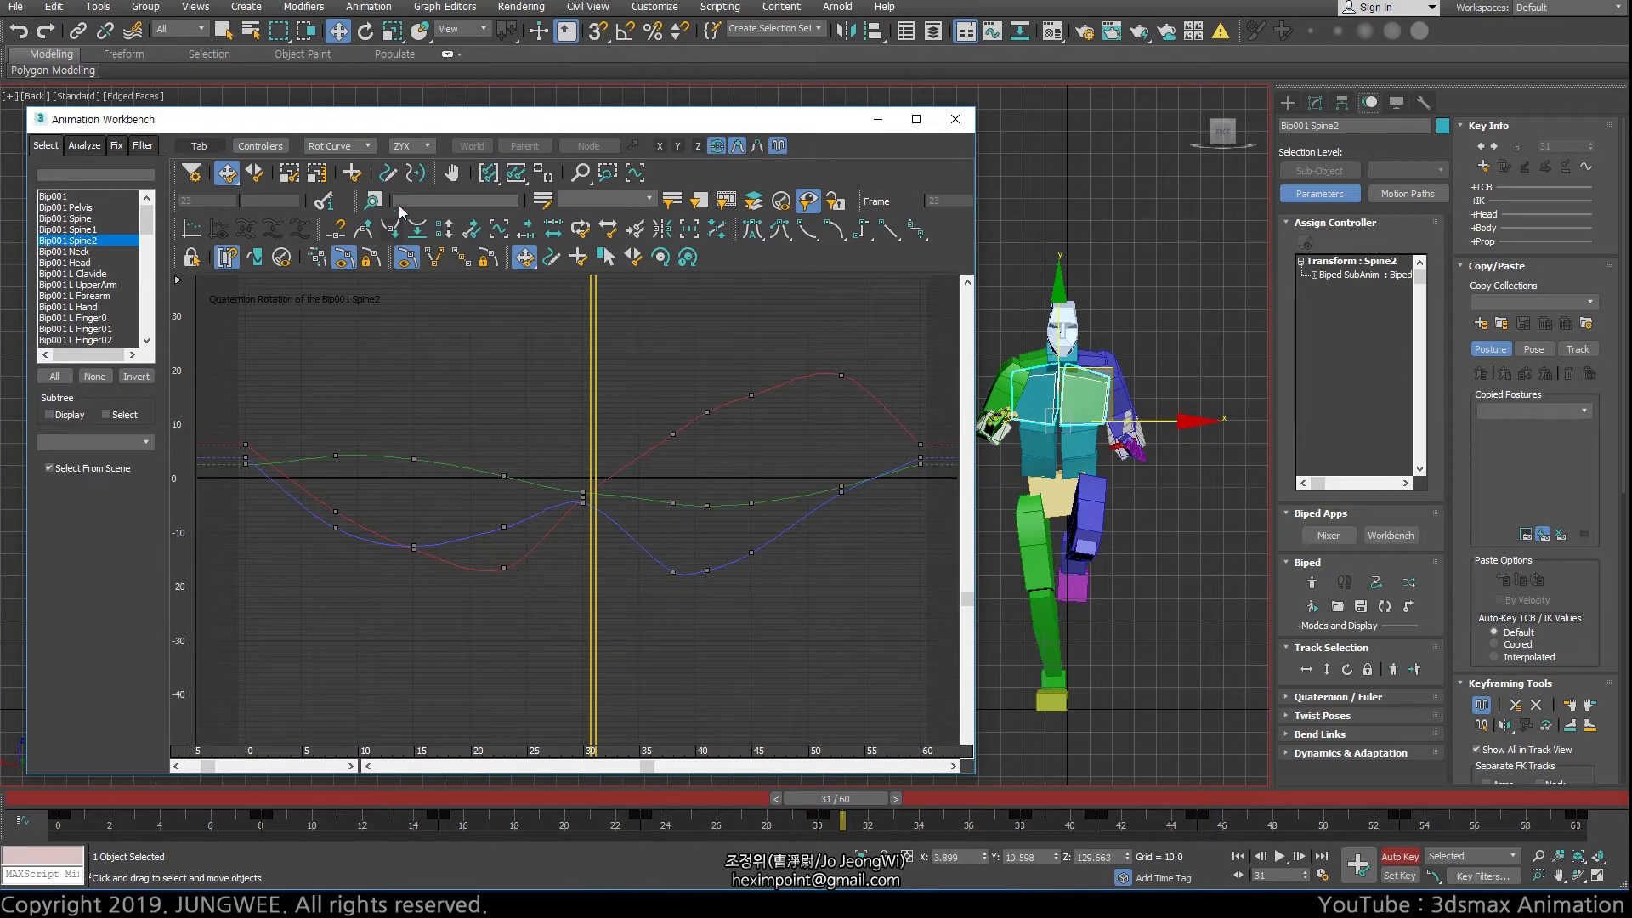
Go to frame 16 and select the red curve's keys at frames 15, 23, 38 and 41
drag(593, 479, 430, 560)
click(414, 548)
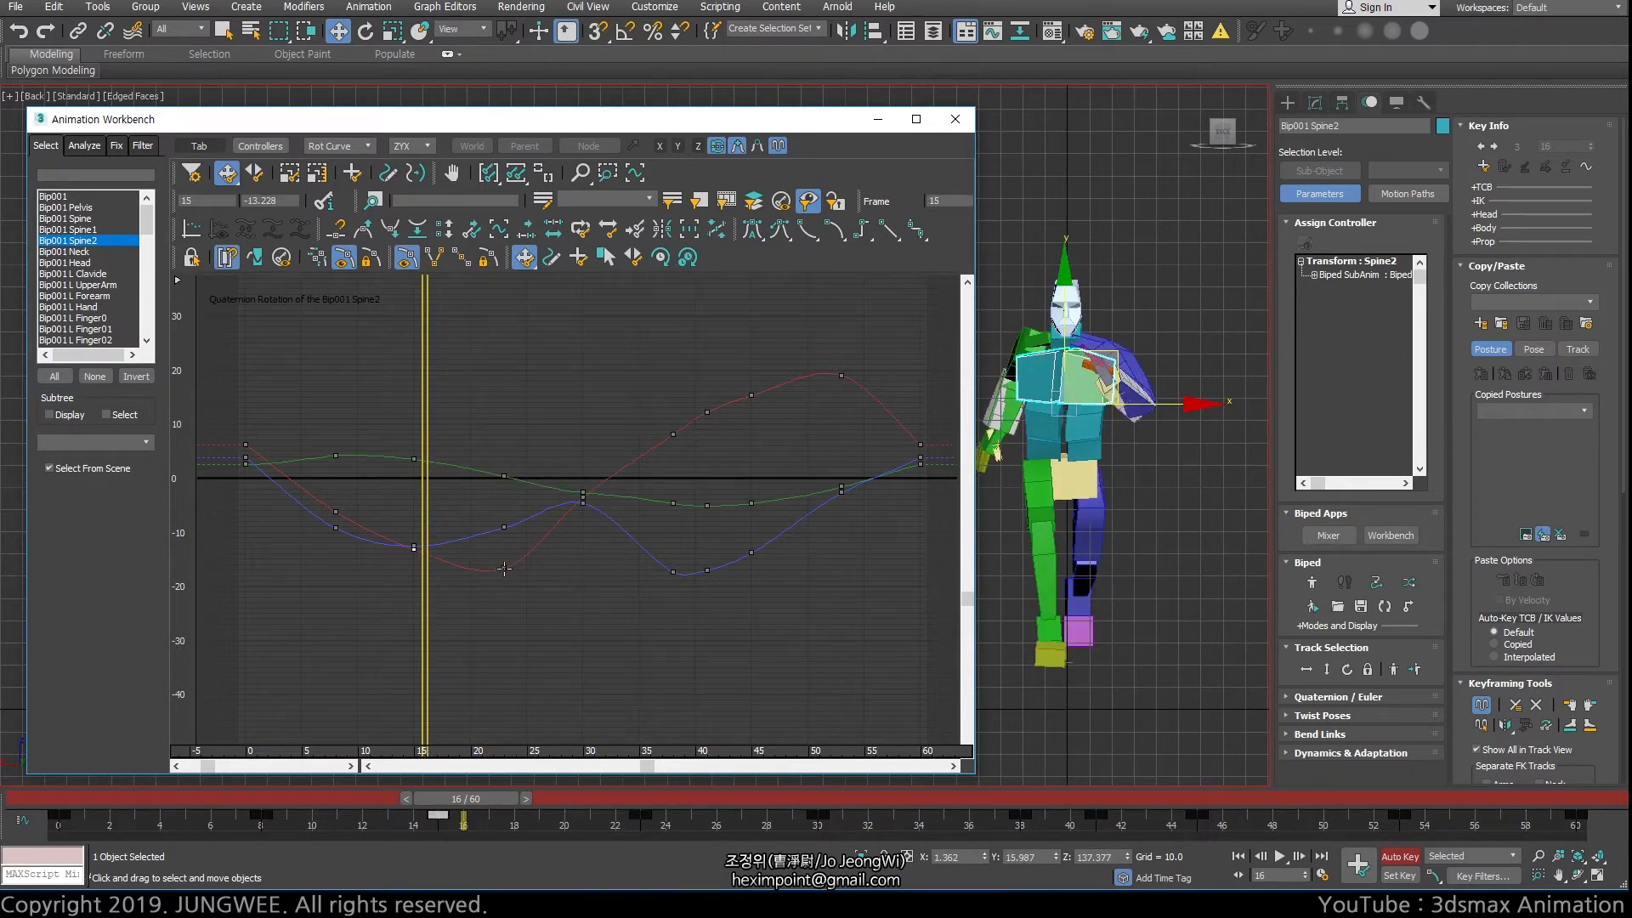
ctrl+click(504, 568)
ctrl+drag(736, 457, 653, 398)
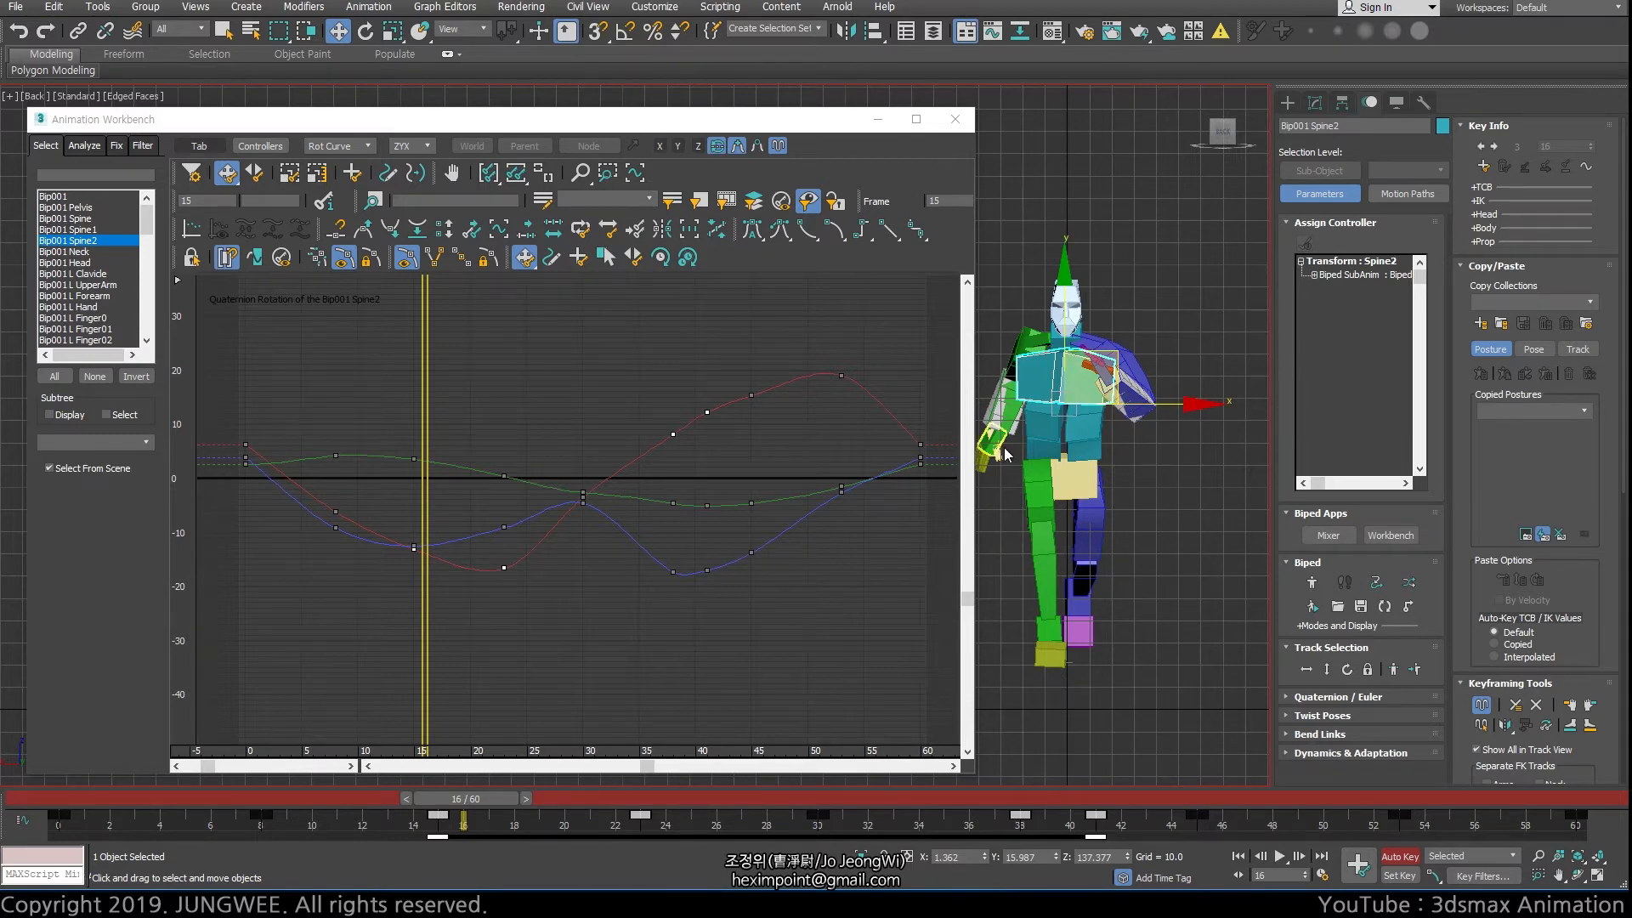
Deselect the red curve's keys and select the blue curve's keys at frames 23, 30 and 38
alt+middle_drag(1130, 399, 1139, 493)
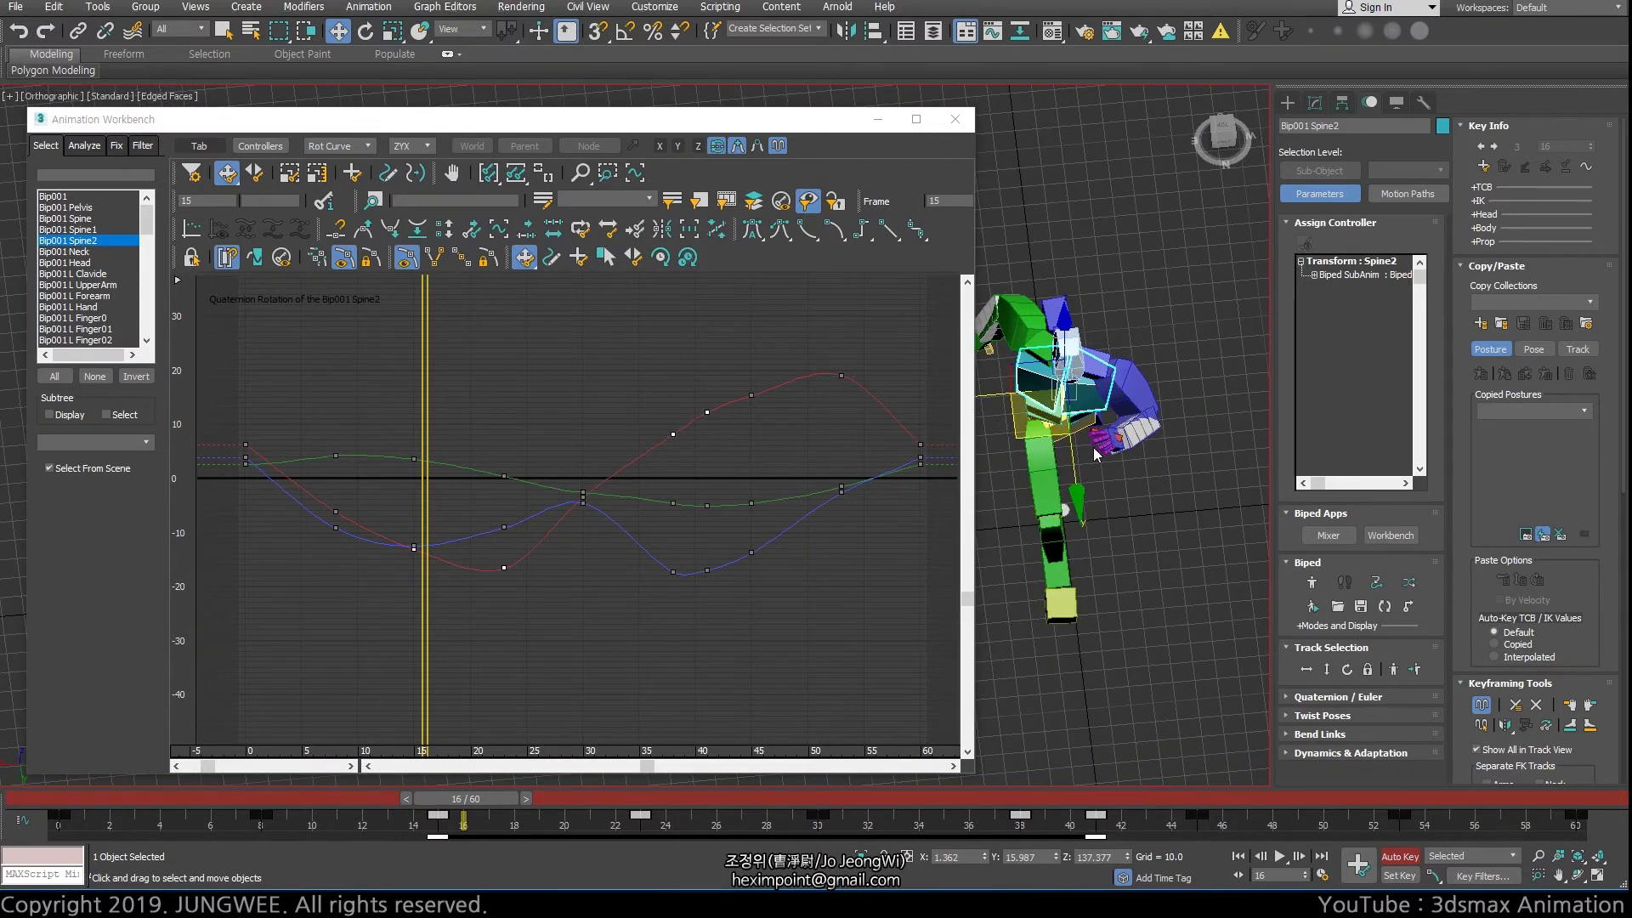
middle_drag(1086, 374, 1118, 383)
click(491, 519)
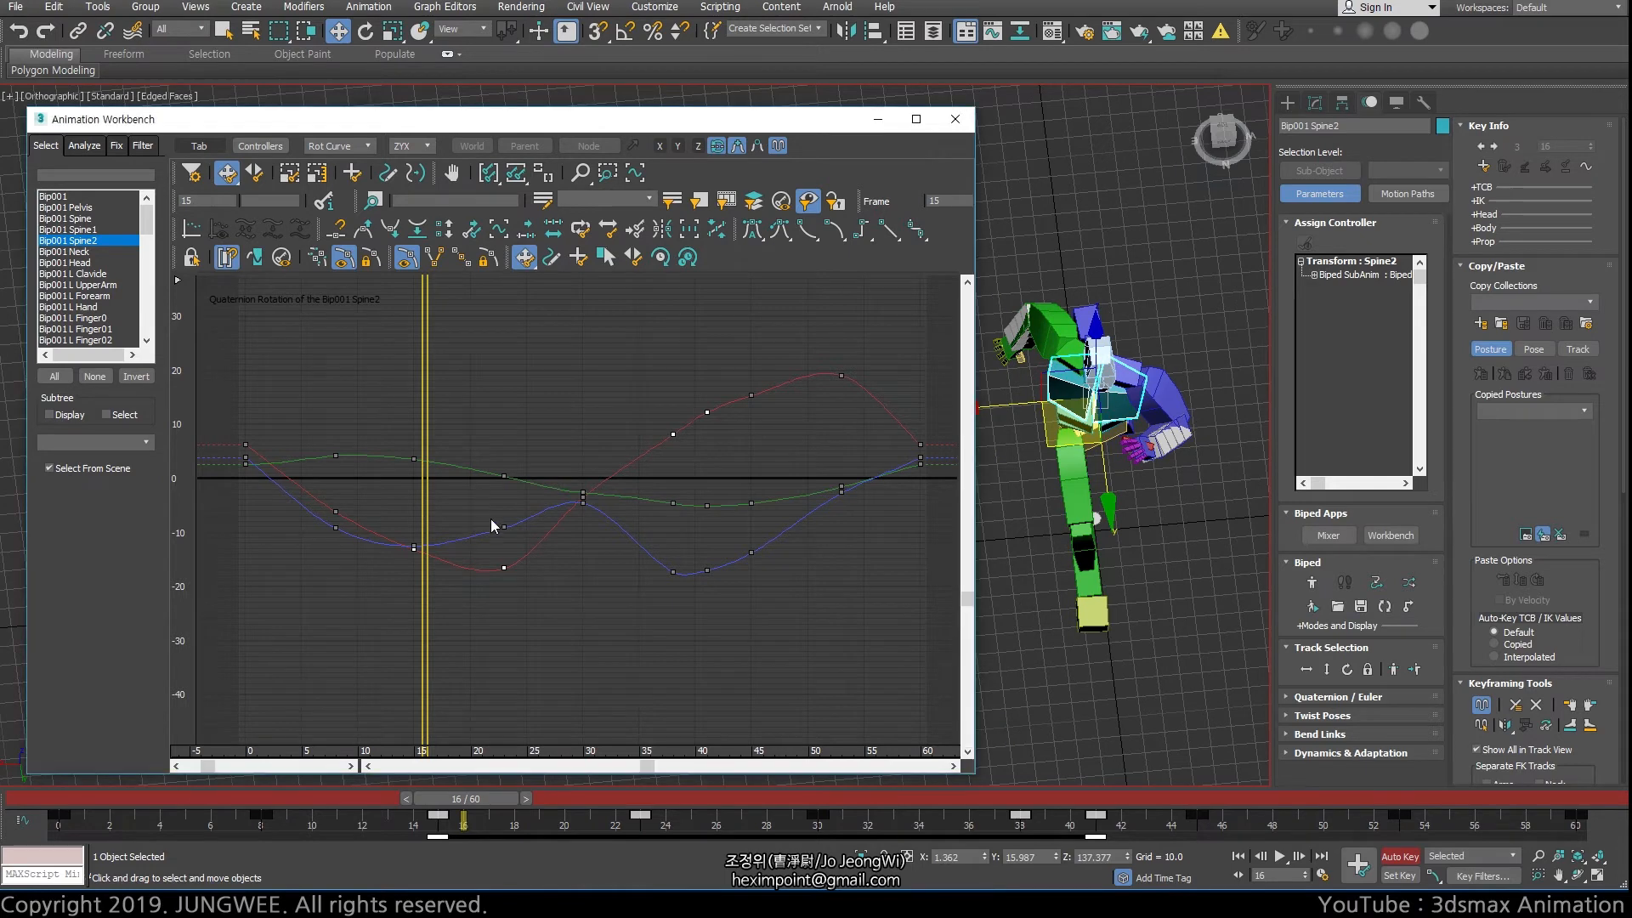
click(504, 527)
ctrl+click(583, 503)
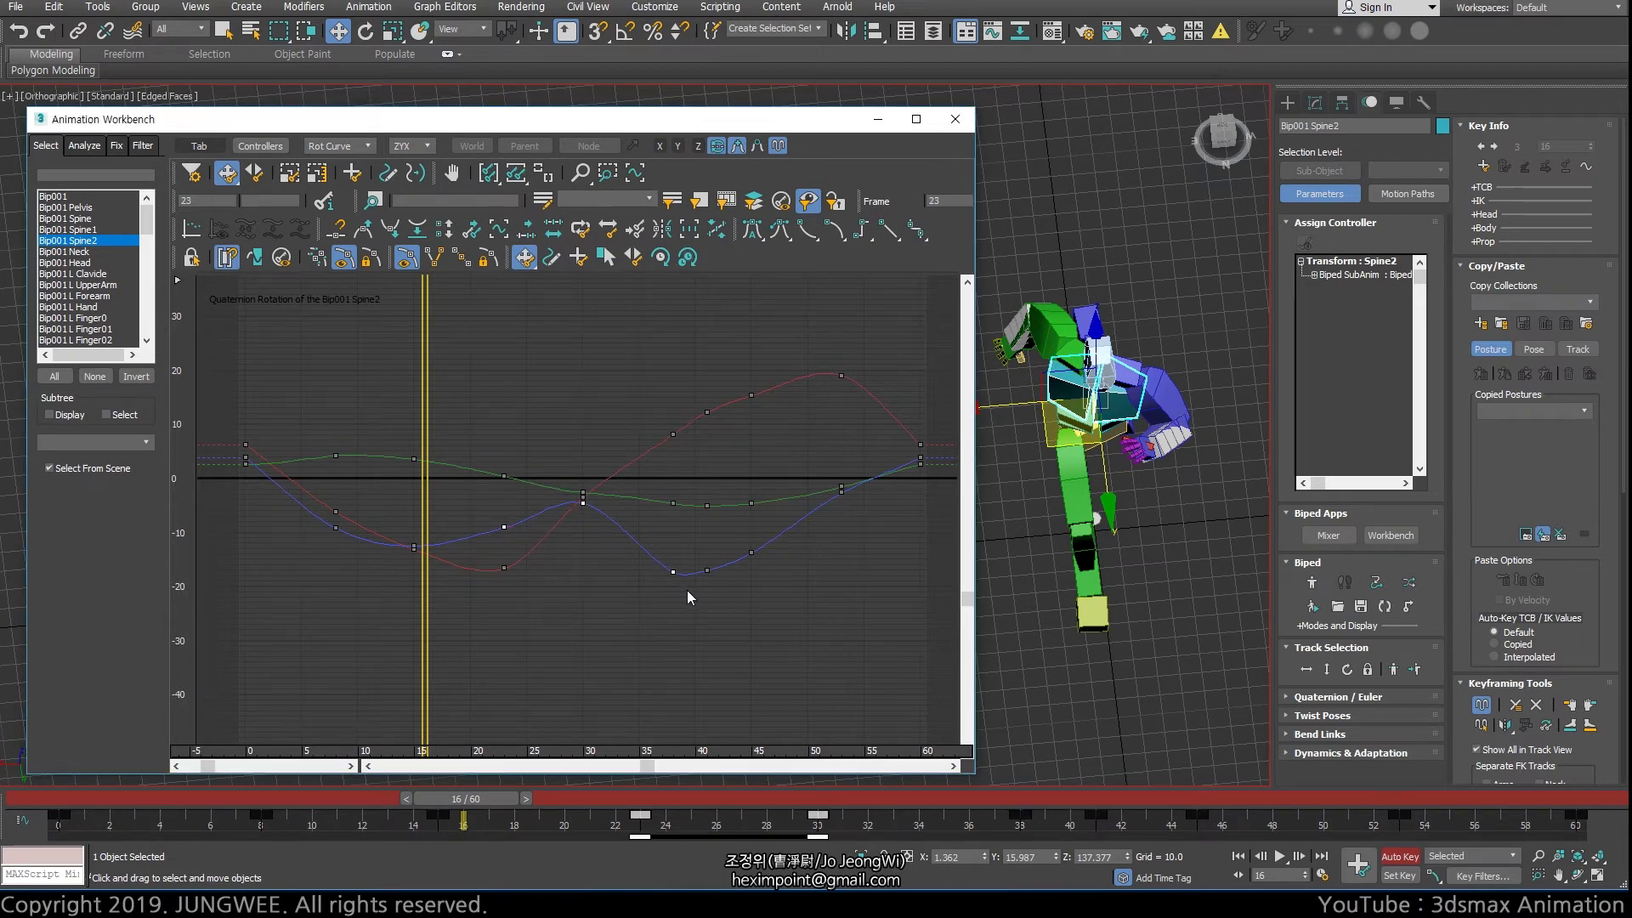
Return the viewport to the biped's Back view without the grid and scrub to frame 16
key(f)
middle_click(1026, 529)
key(k)
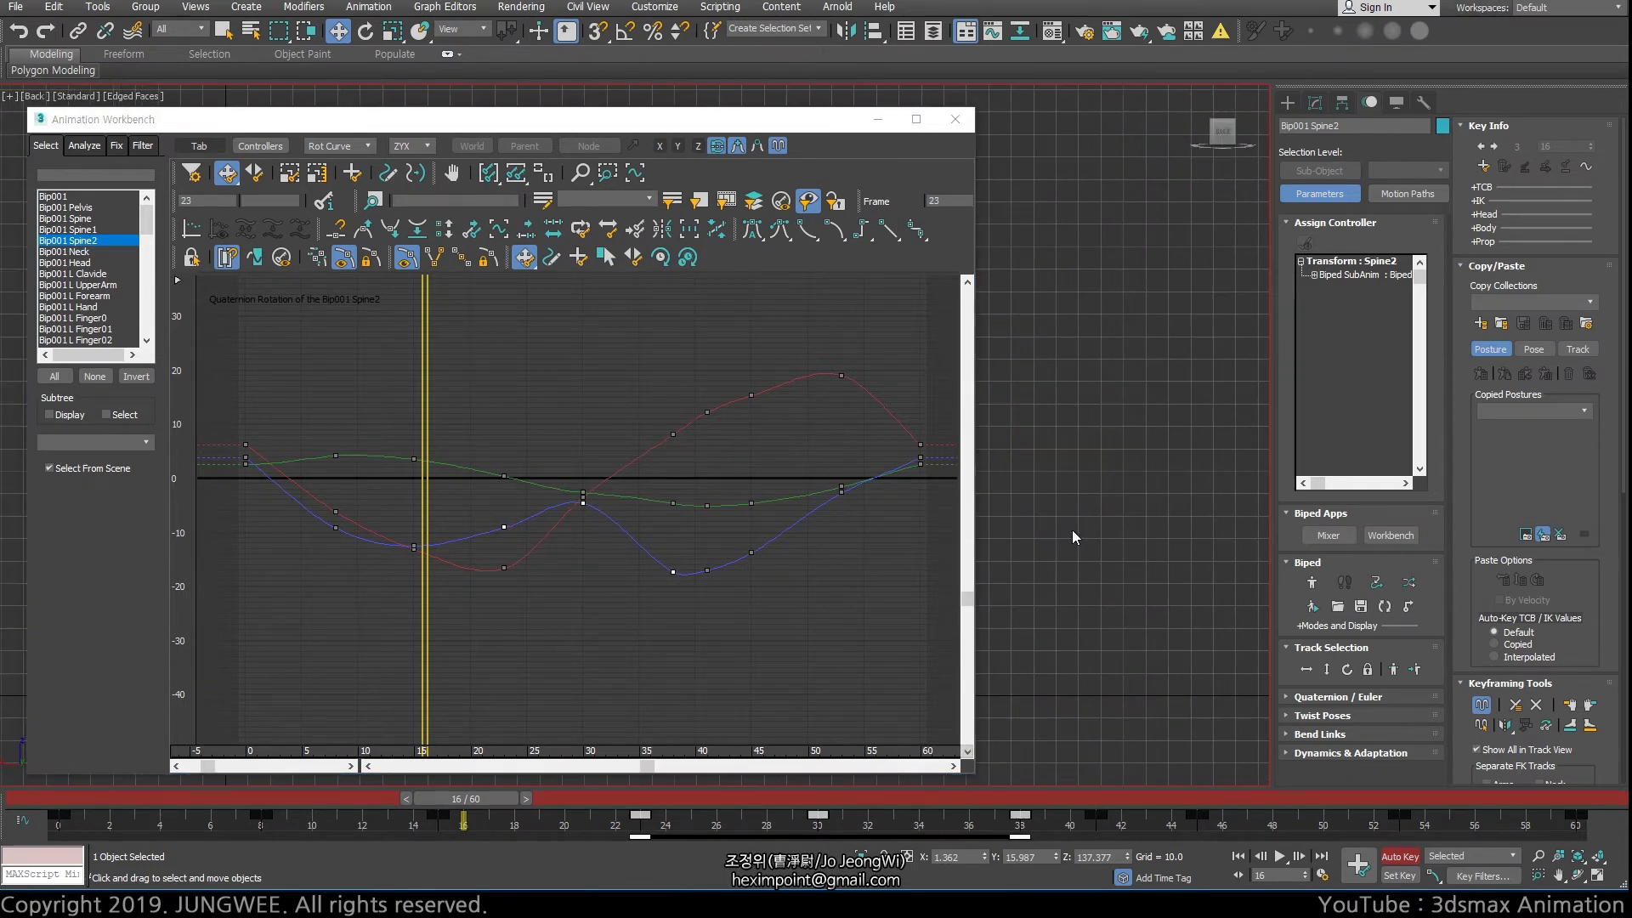
mouse_move(1073, 537)
middle_down()
mouse_move(1246, 557)
mouse_move(1282, 517)
mouse_move(1111, 539)
mouse_move(1169, 497)
middle_up()
key(g)
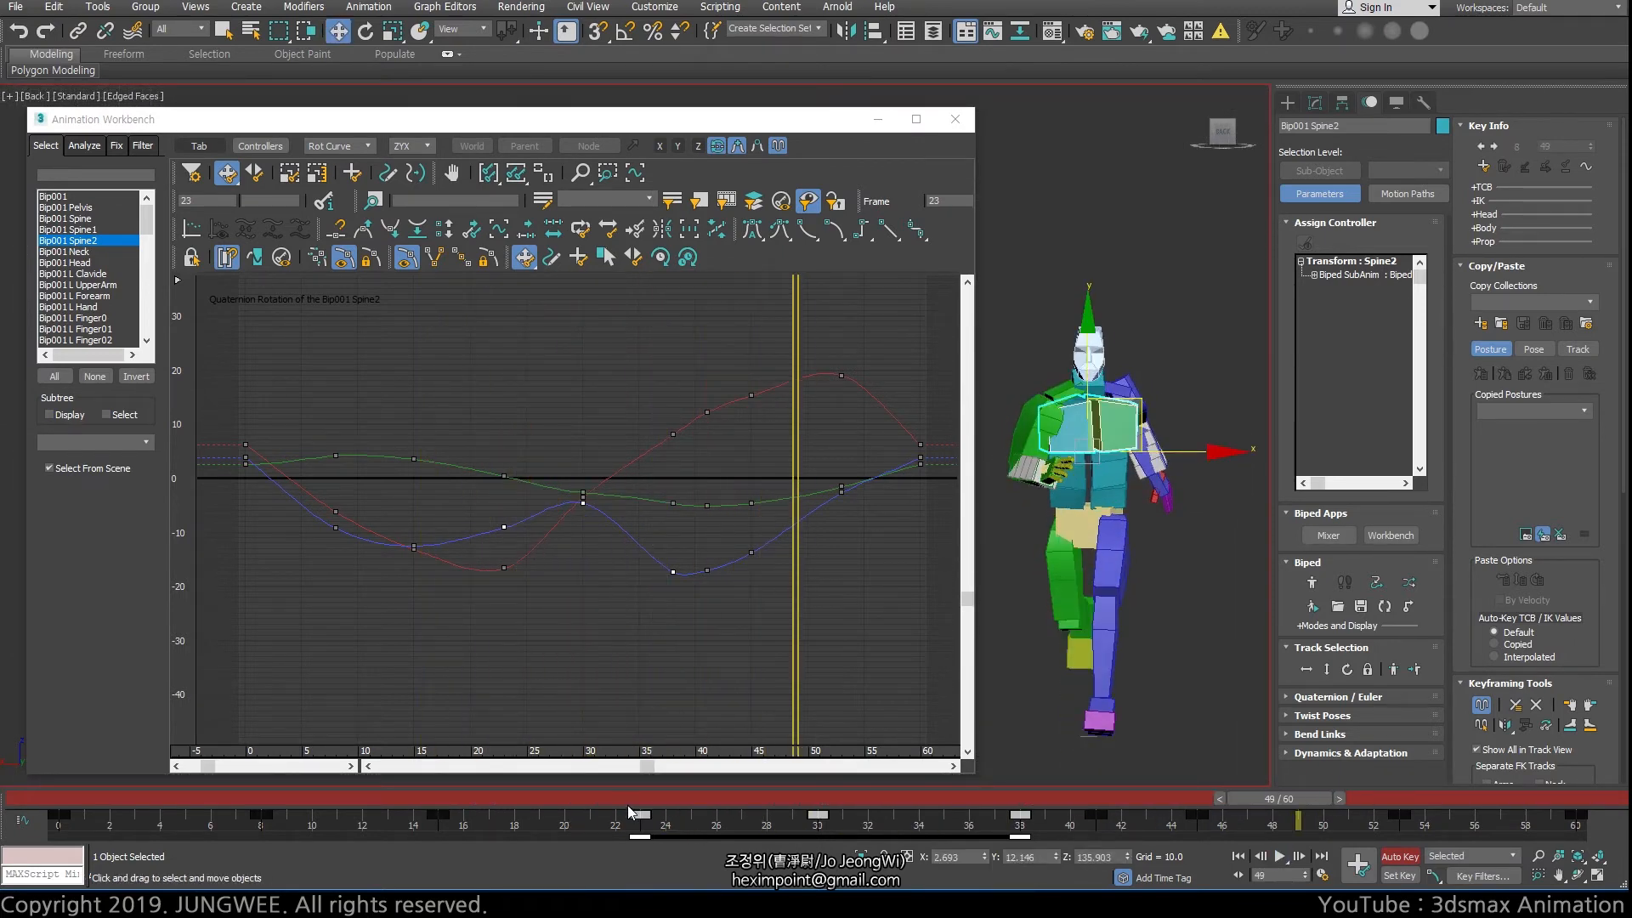
drag(629, 805, 494, 803)
Reselect the blue curve's keys at frames 23, 30 and 38 one after another and go to frame 30
ctrl+alt+middle_drag(502, 585, 487, 534)
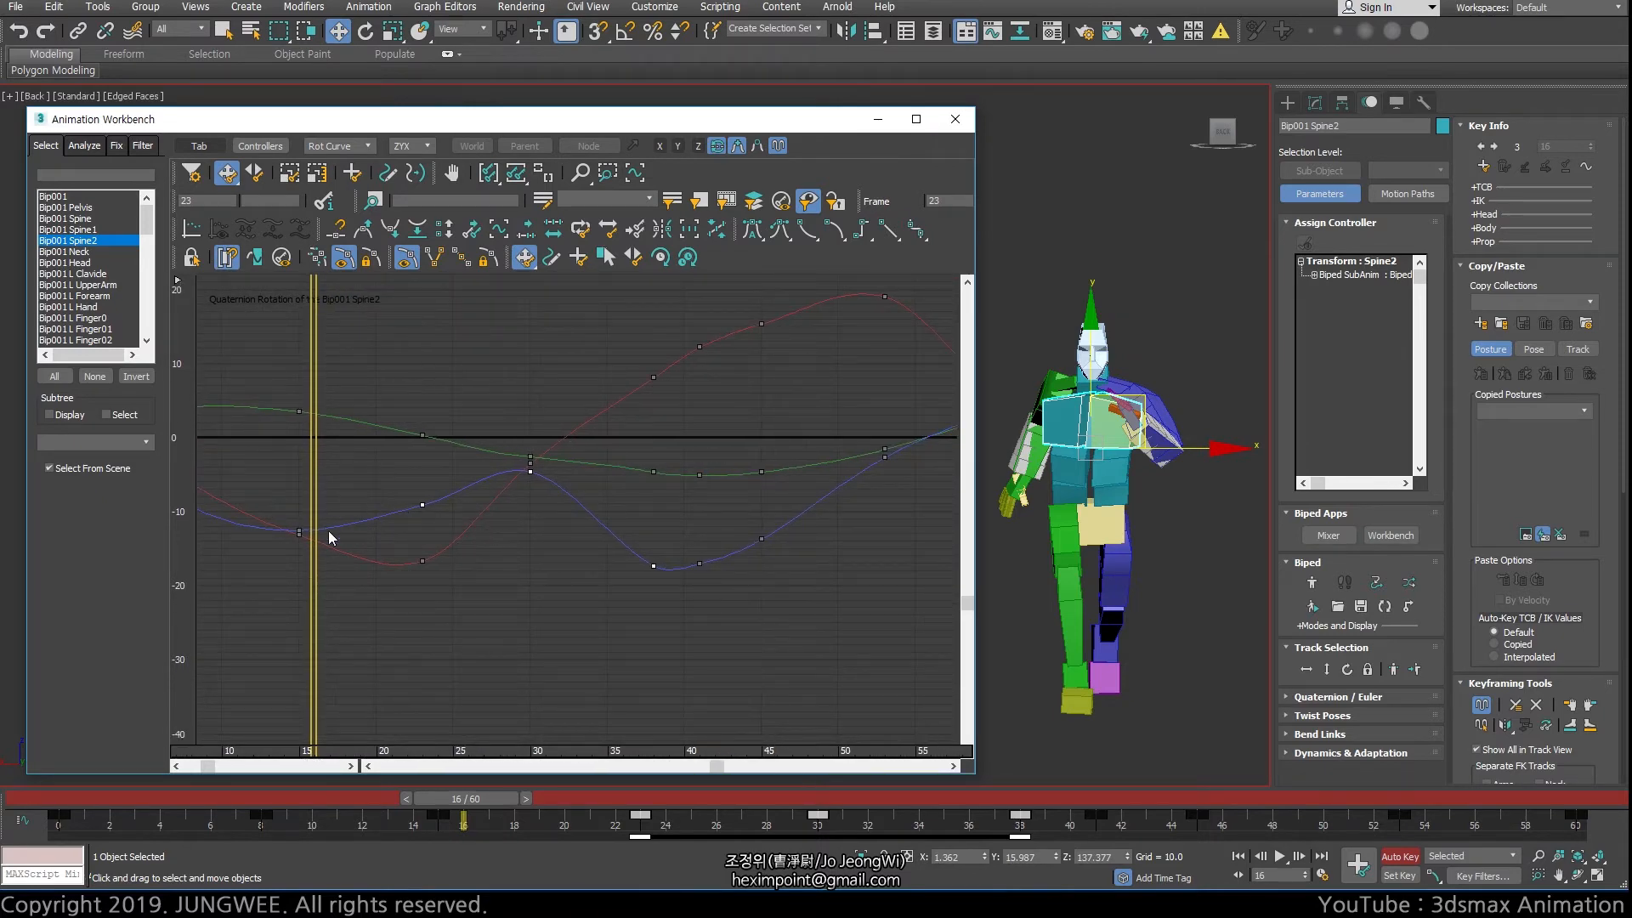
click(423, 505)
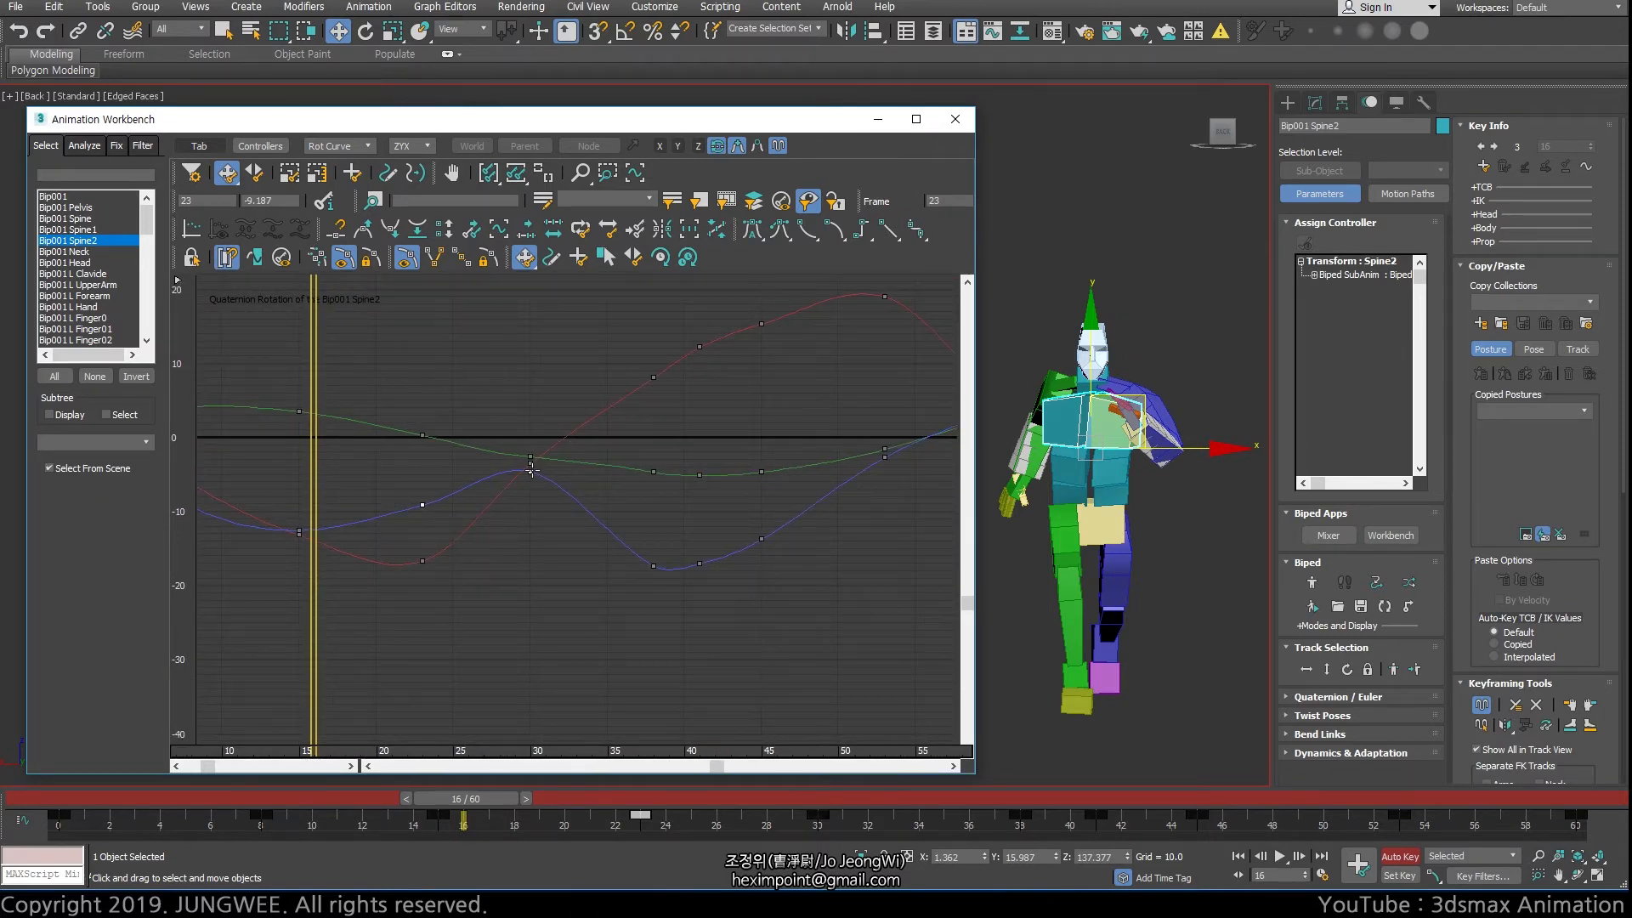
ctrl+click(531, 472)
ctrl+drag(609, 543, 665, 597)
drag(312, 455, 533, 471)
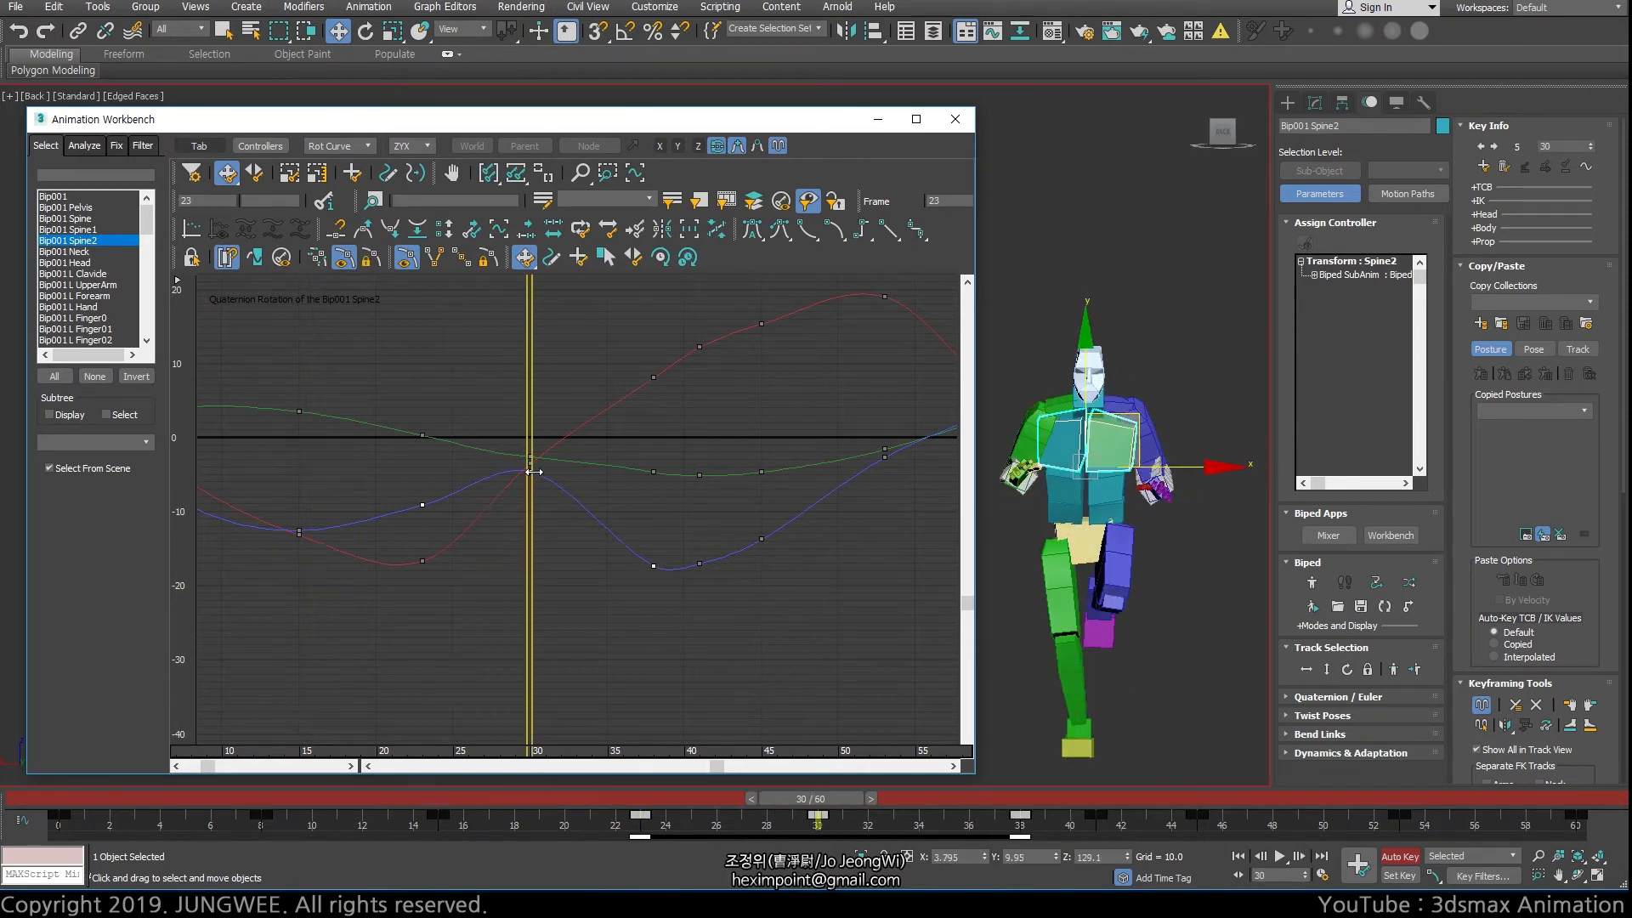
Activate Scale Keys and try shifting its pivot frame with the time marker, returning it to frame 30
click(295, 176)
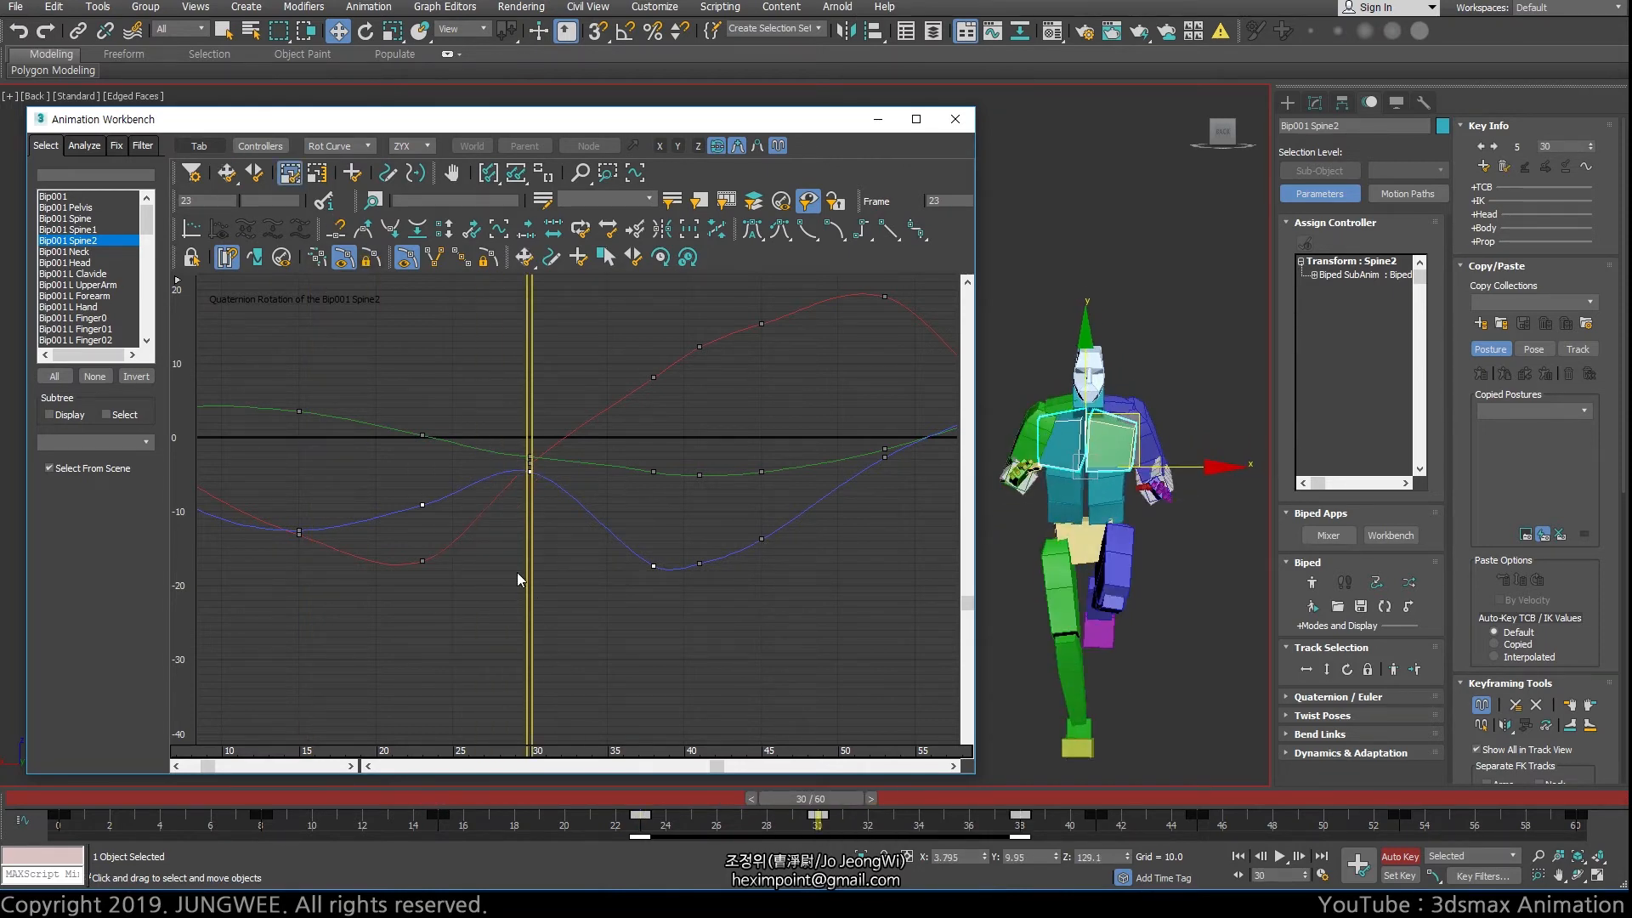
mouse_move(529, 580)
mouse_down()
mouse_move(329, 578)
mouse_move(557, 573)
mouse_up()
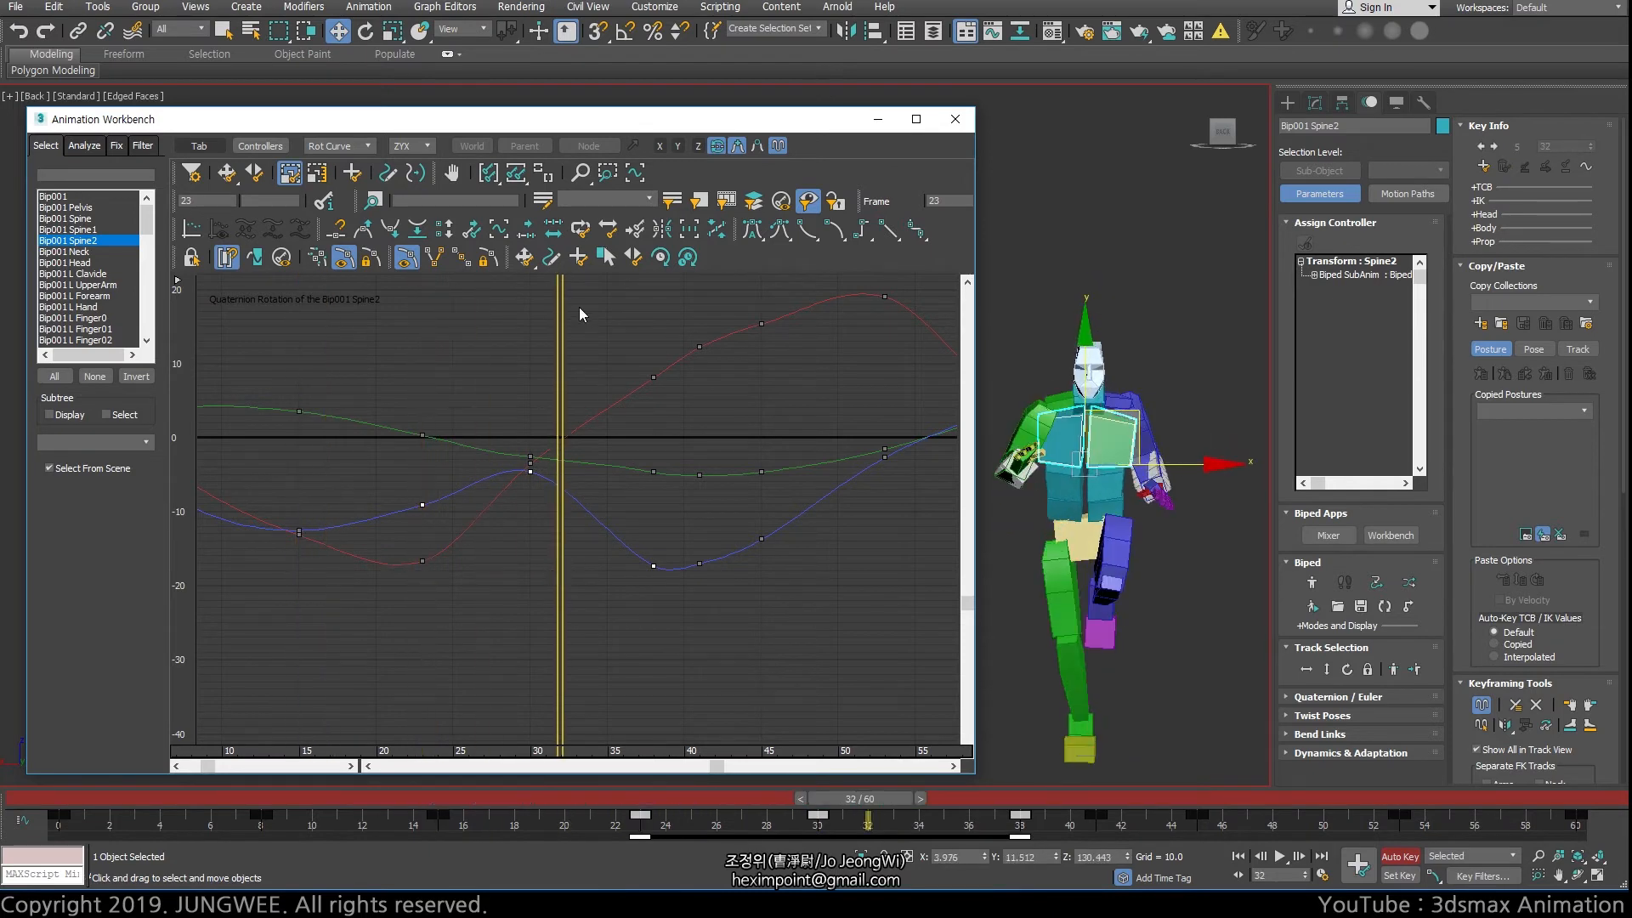
drag(561, 329, 535, 352)
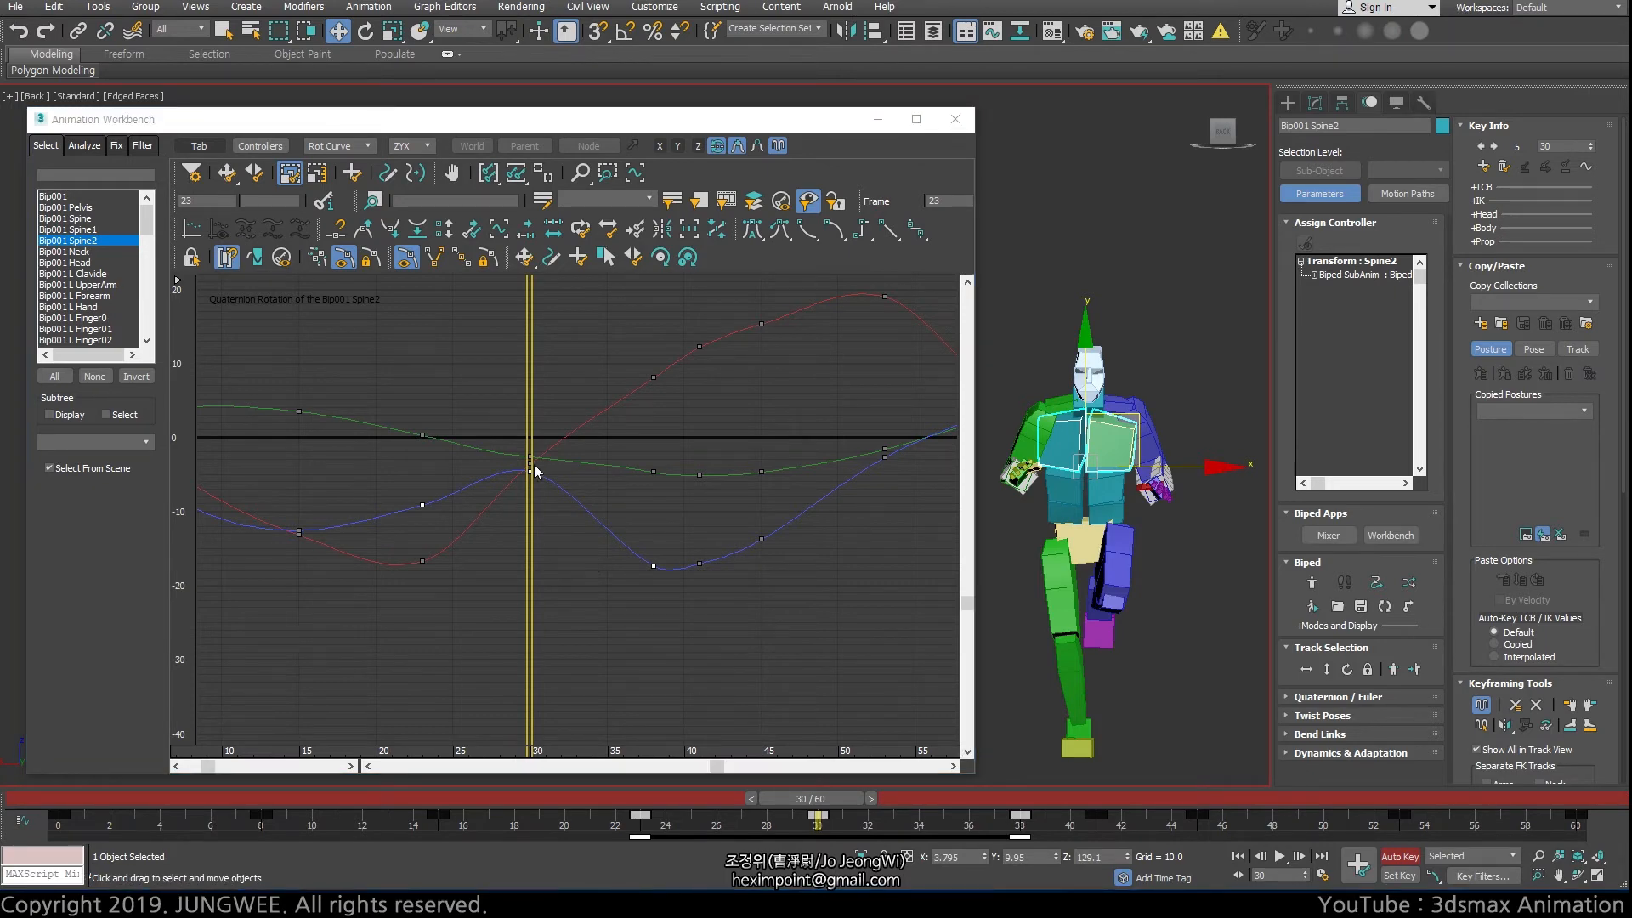
drag(529, 409, 594, 419)
drag(523, 421, 527, 430)
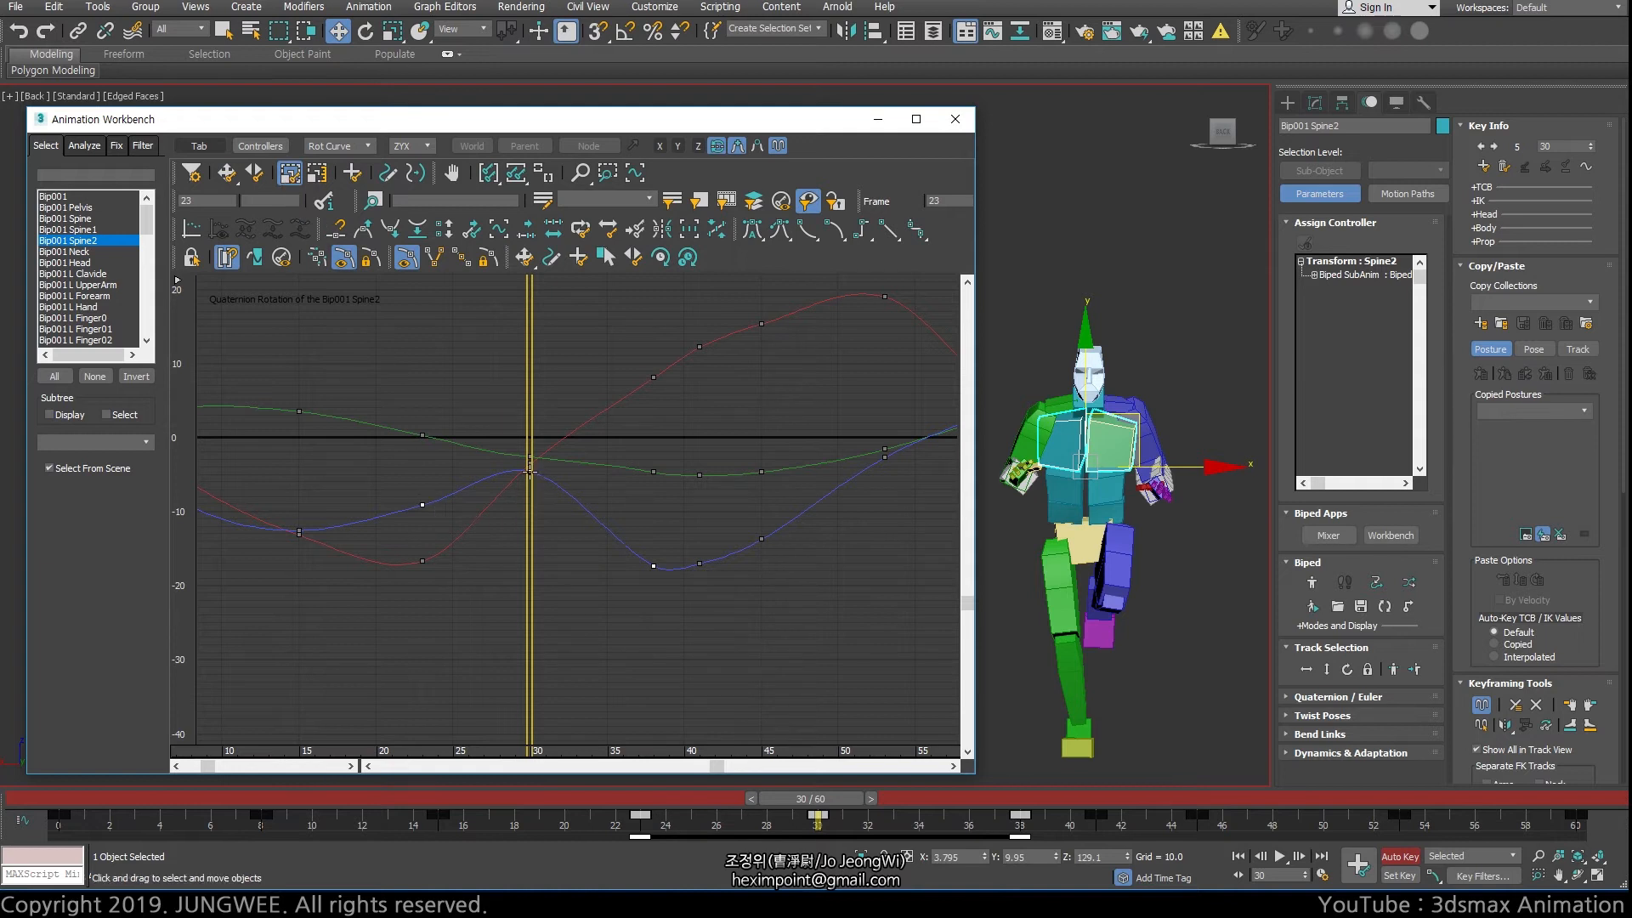
Scale the timing of the selected keys about frame 30, spreading the outer keys to frames 21 and 40
mouse_move(531, 472)
mouse_down()
mouse_move(526, 452)
mouse_move(546, 471)
mouse_up()
drag(655, 565, 603, 563)
key(ctrl+z)
mouse_move(531, 470)
mouse_down()
mouse_move(551, 464)
mouse_move(485, 467)
mouse_move(534, 469)
mouse_up()
click(422, 505)
drag(422, 507, 397, 474)
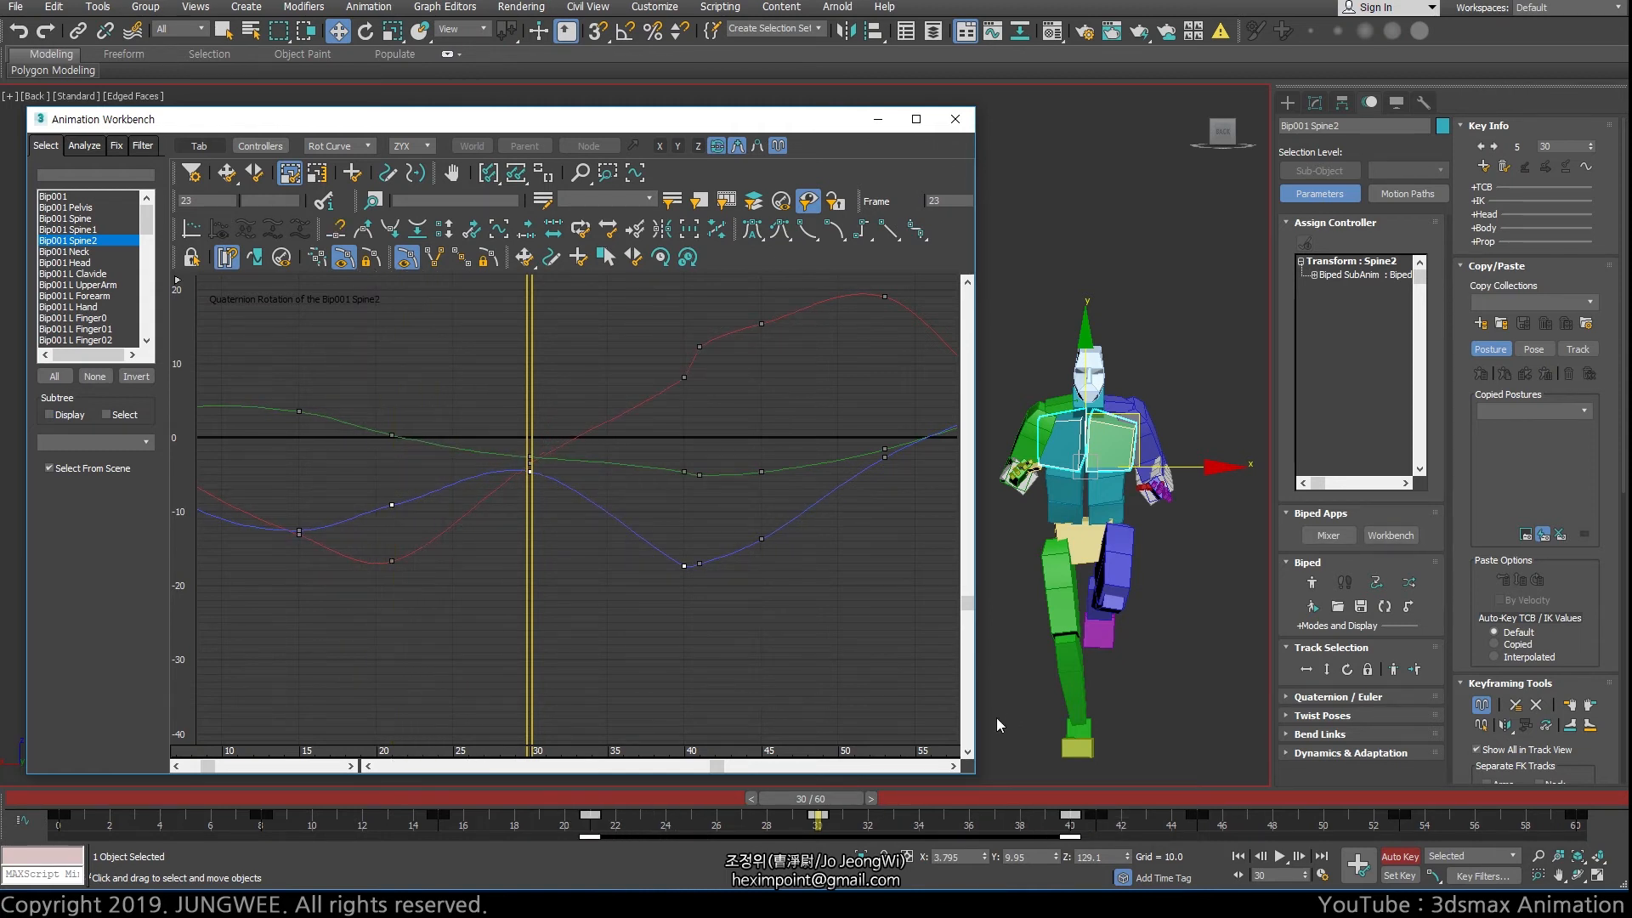
Play back the retimed motion, stop it and return to frame 30
key(slash)
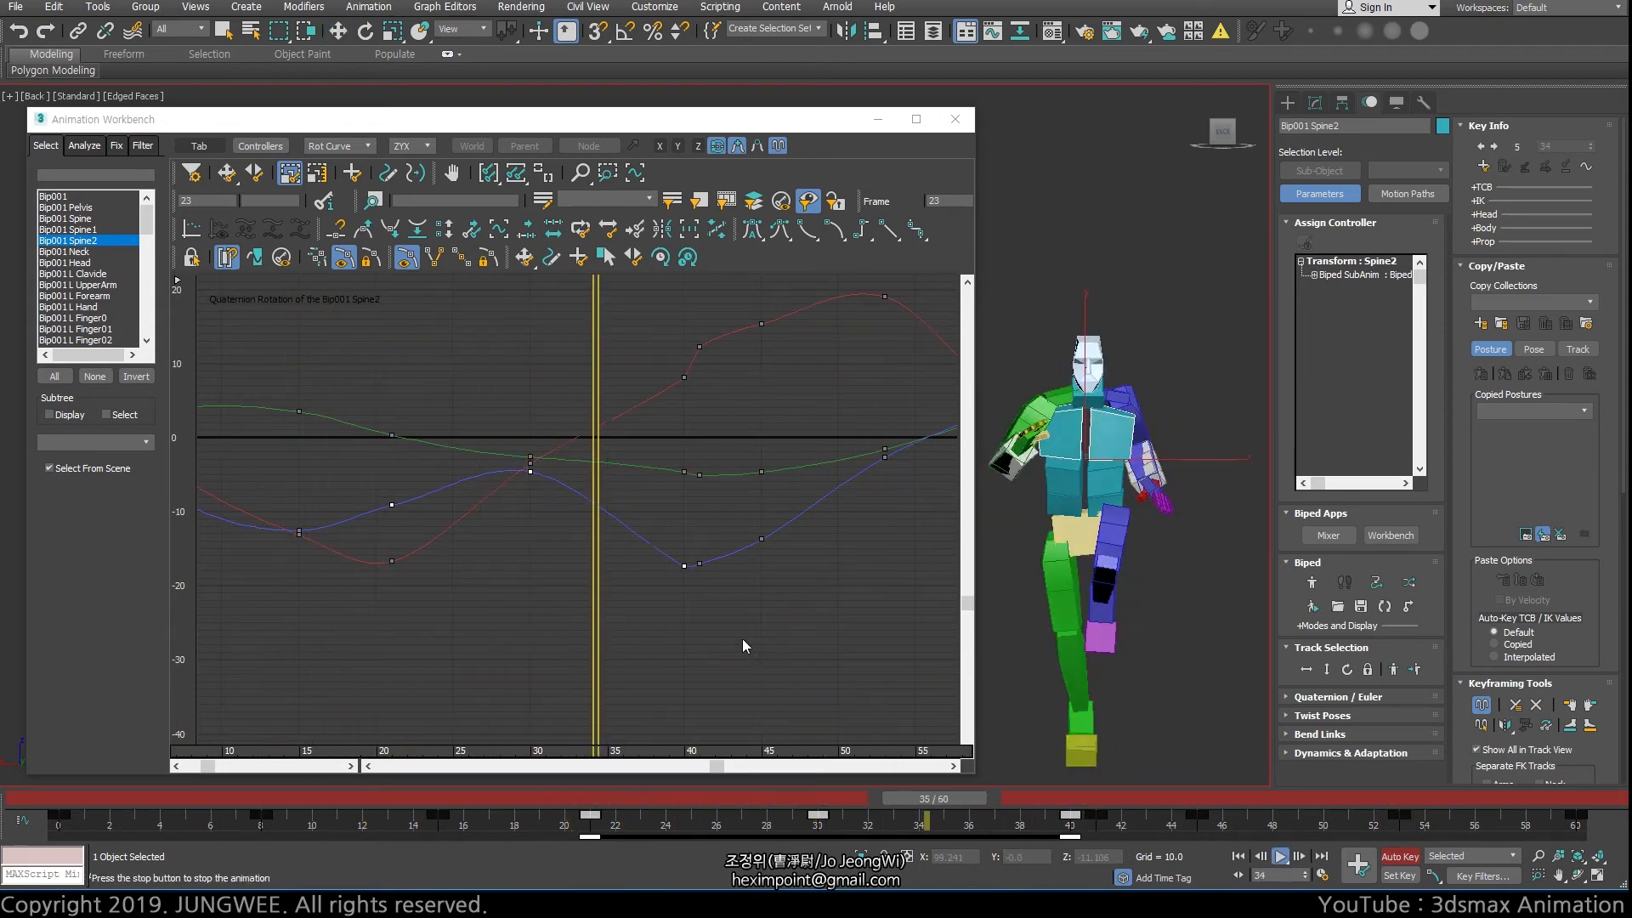
key(slash)
key(w)
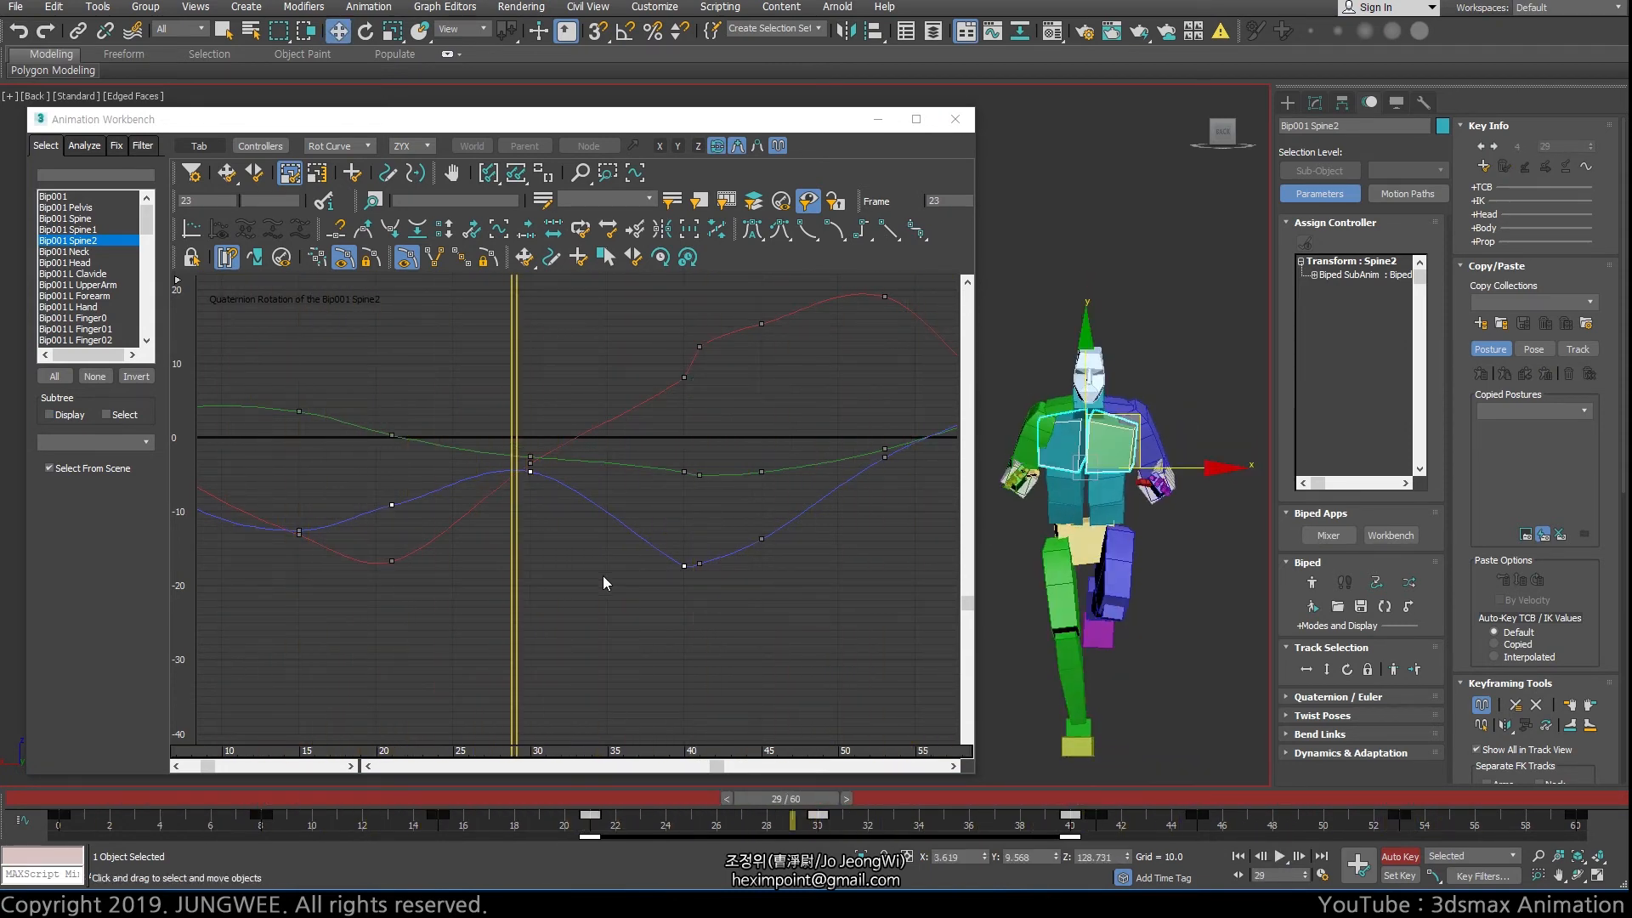
mouse_move(513, 548)
mouse_down()
mouse_move(401, 544)
mouse_move(532, 540)
mouse_up()
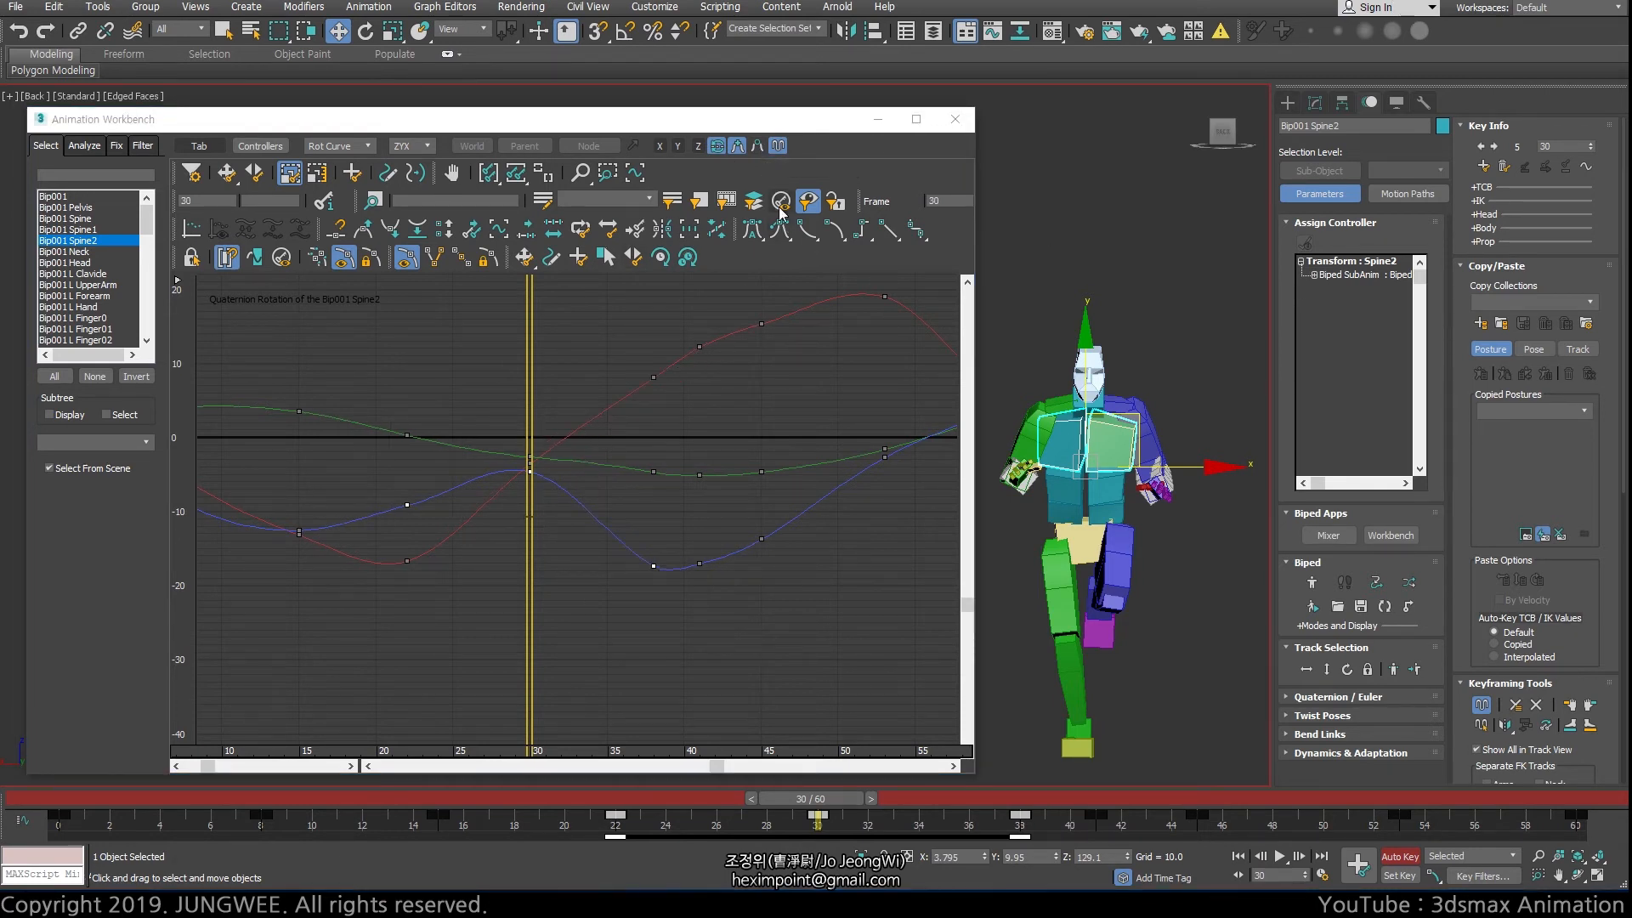
Show the layered edit curves and scale their end keys inward to about frames 24 and 37
click(759, 147)
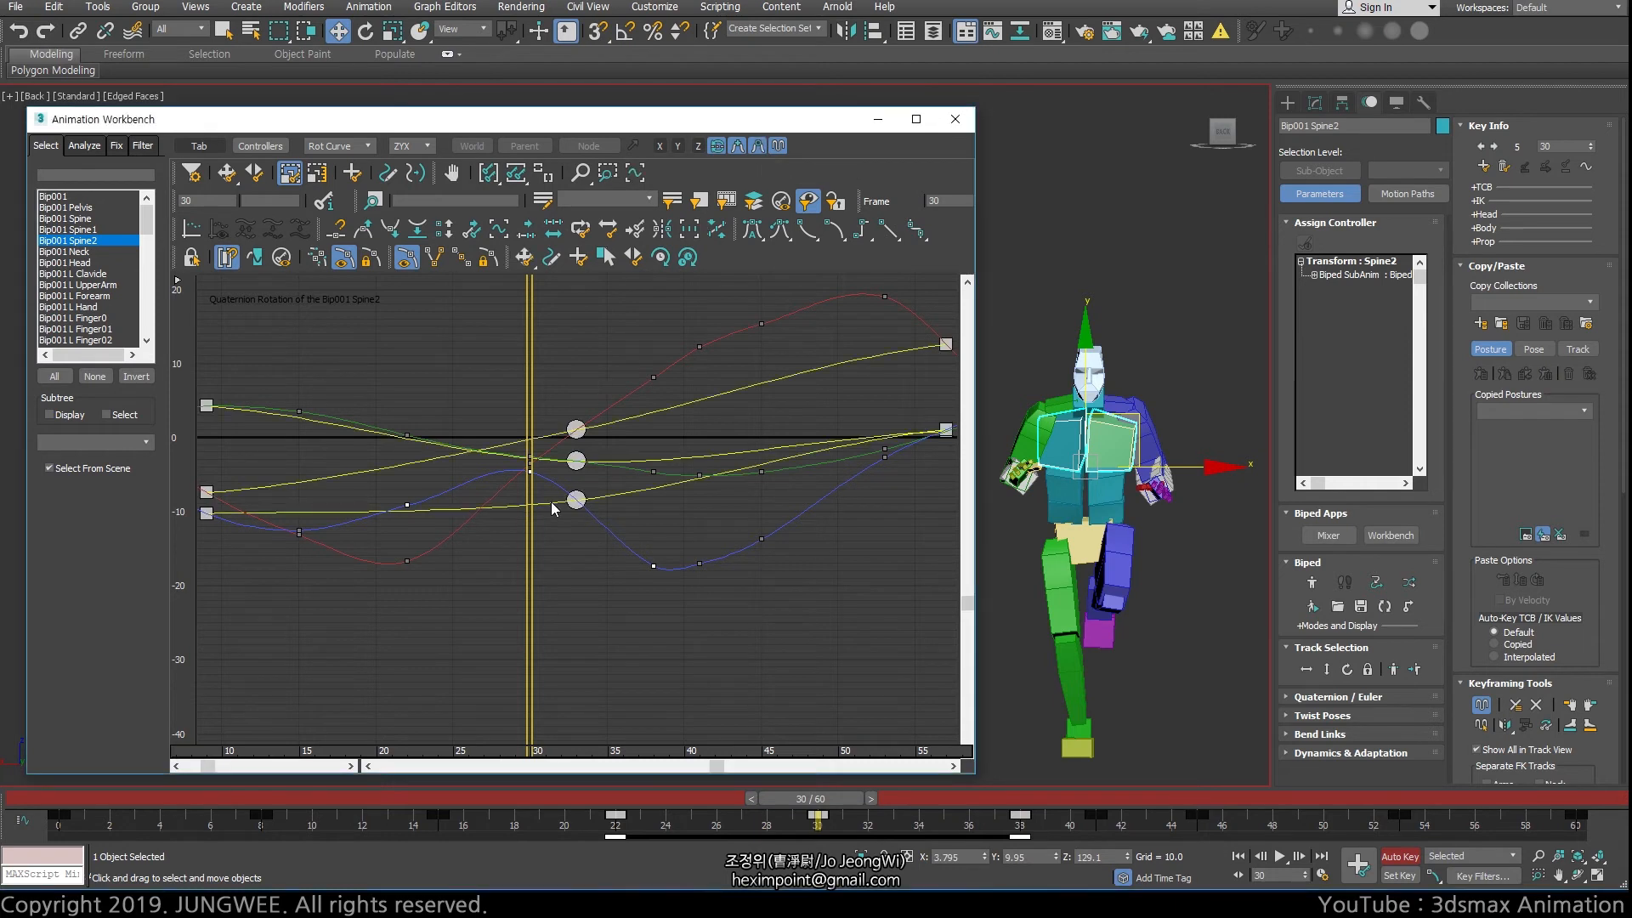
click(576, 429)
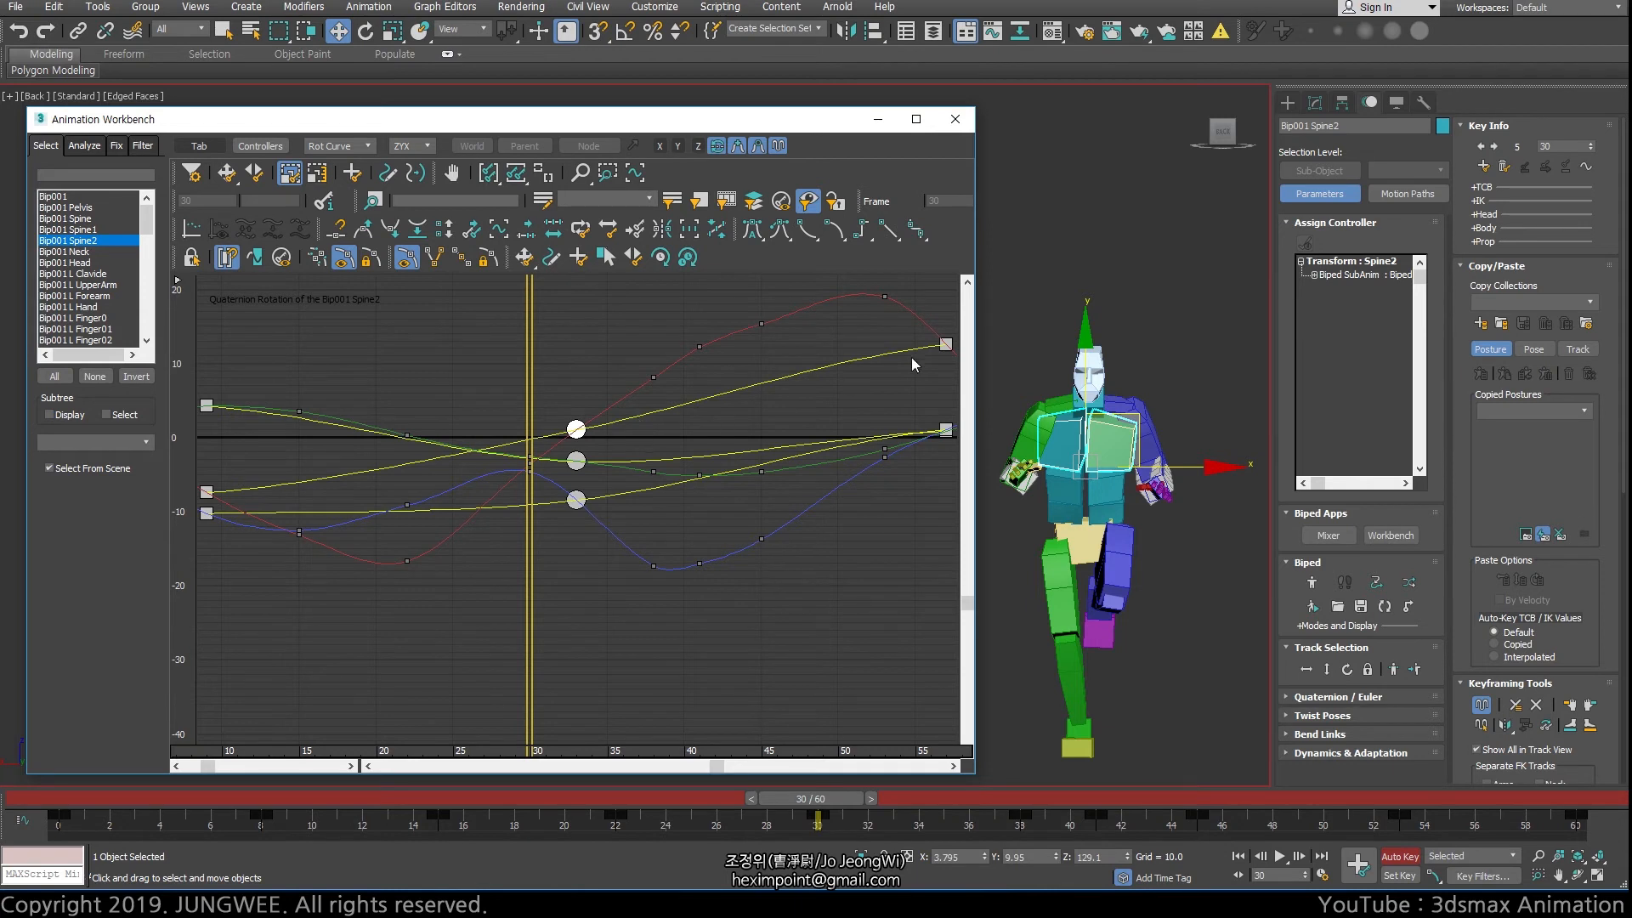
click(946, 343)
drag(946, 344, 669, 367)
drag(208, 406, 524, 445)
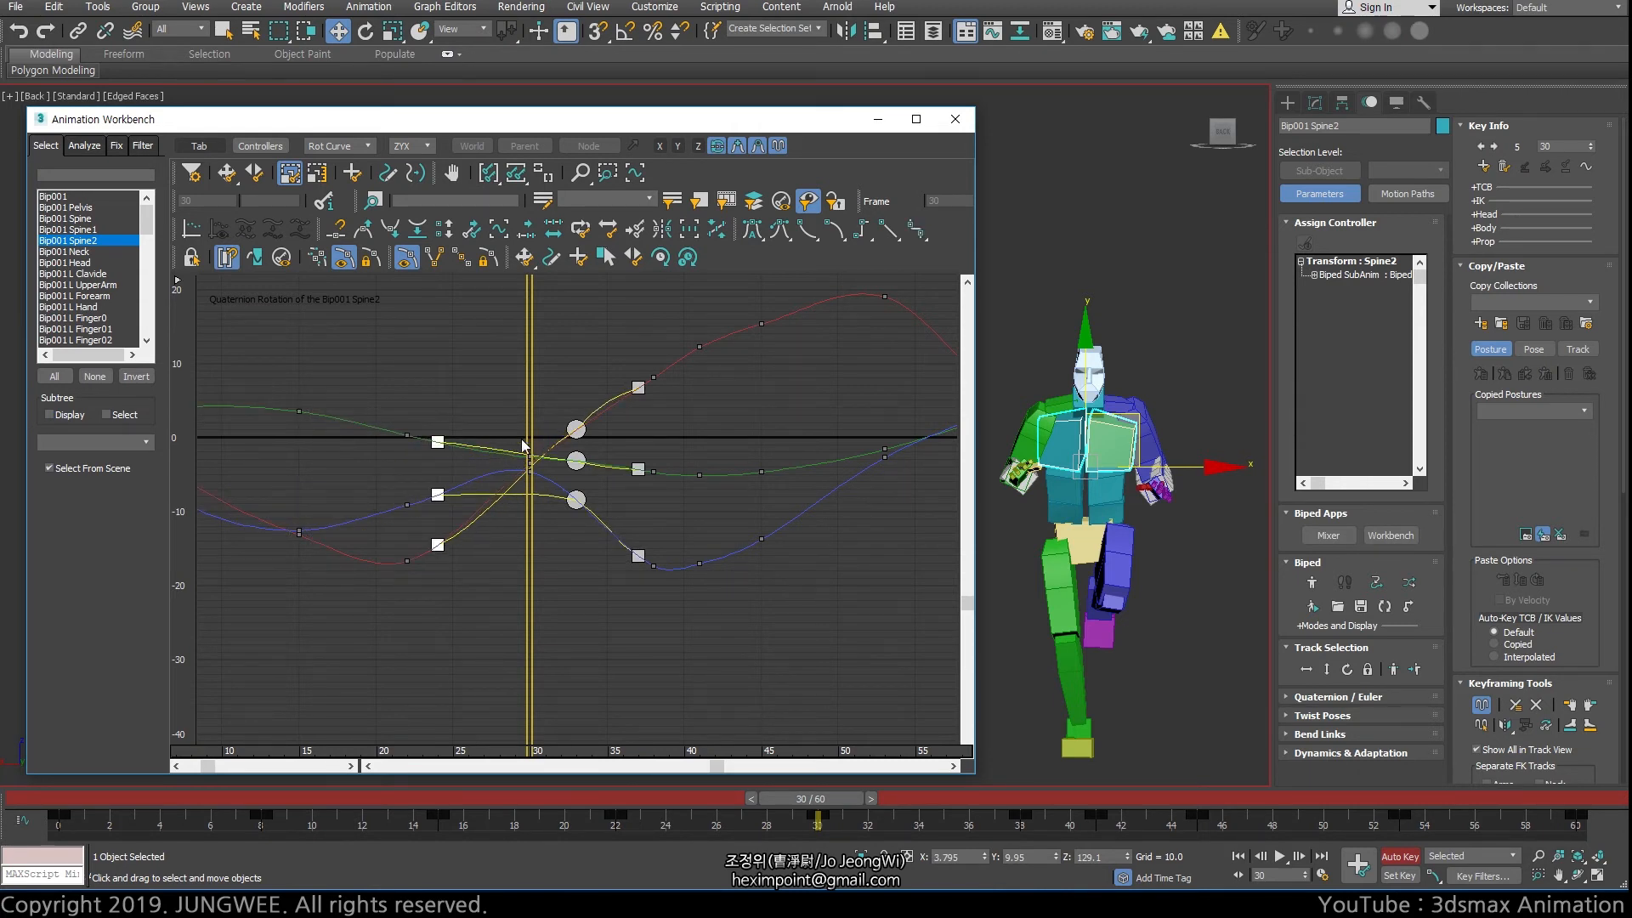
Try moving the red curve's layered edit control key down with Move Keys, undo the move and hide the layered edit
click(577, 430)
click(227, 175)
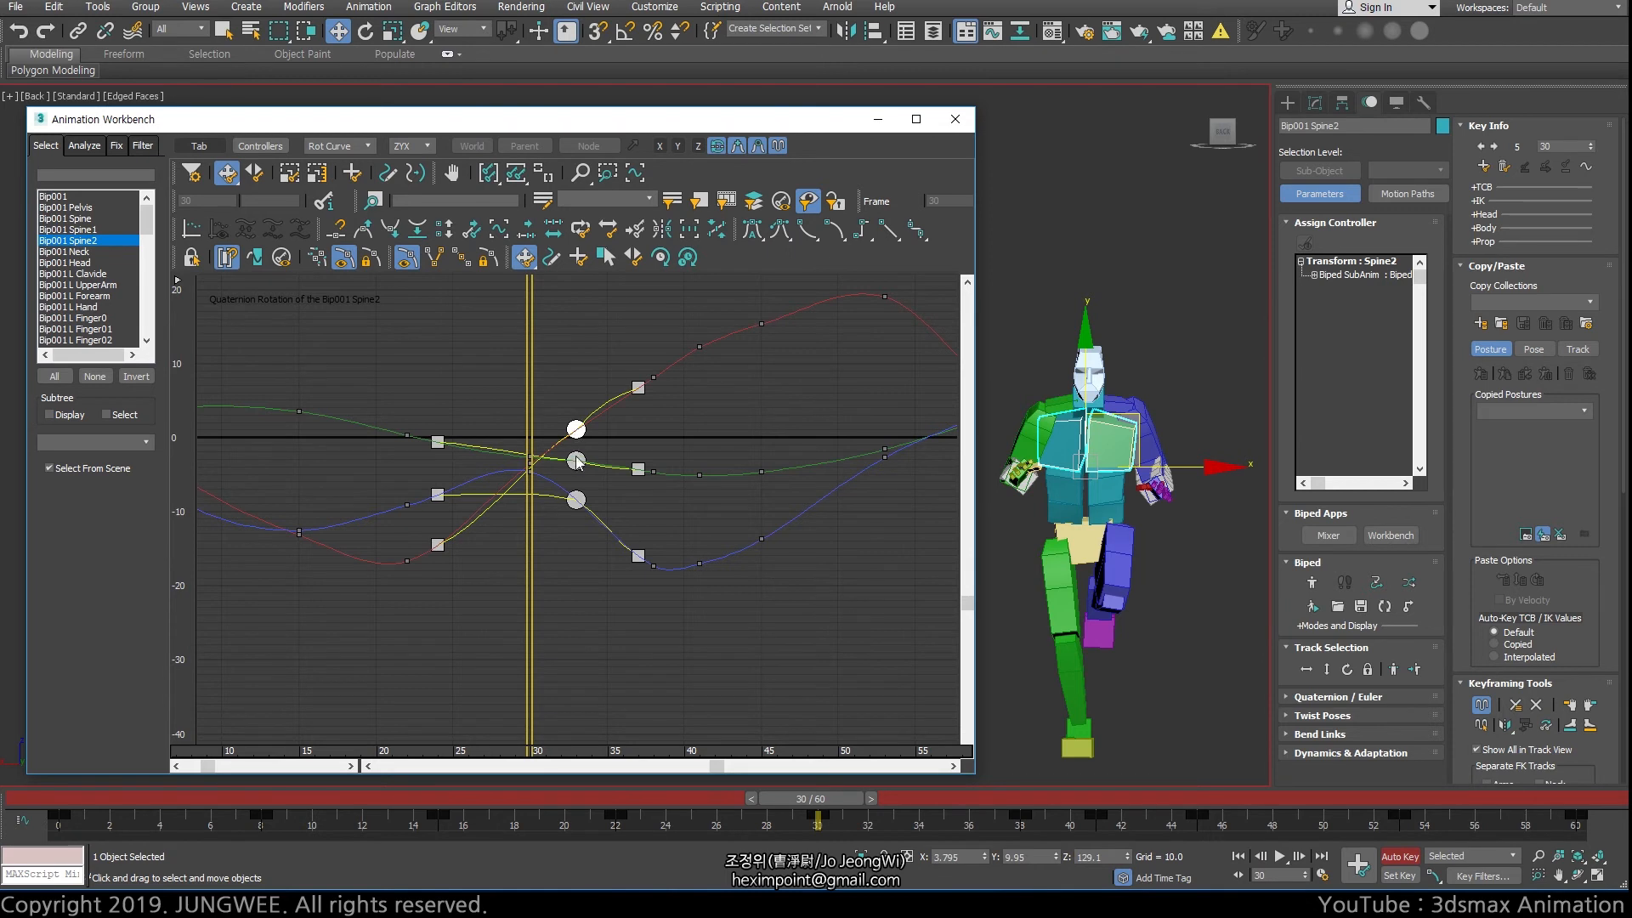
drag(576, 430, 577, 527)
key(ctrl+z)
click(758, 151)
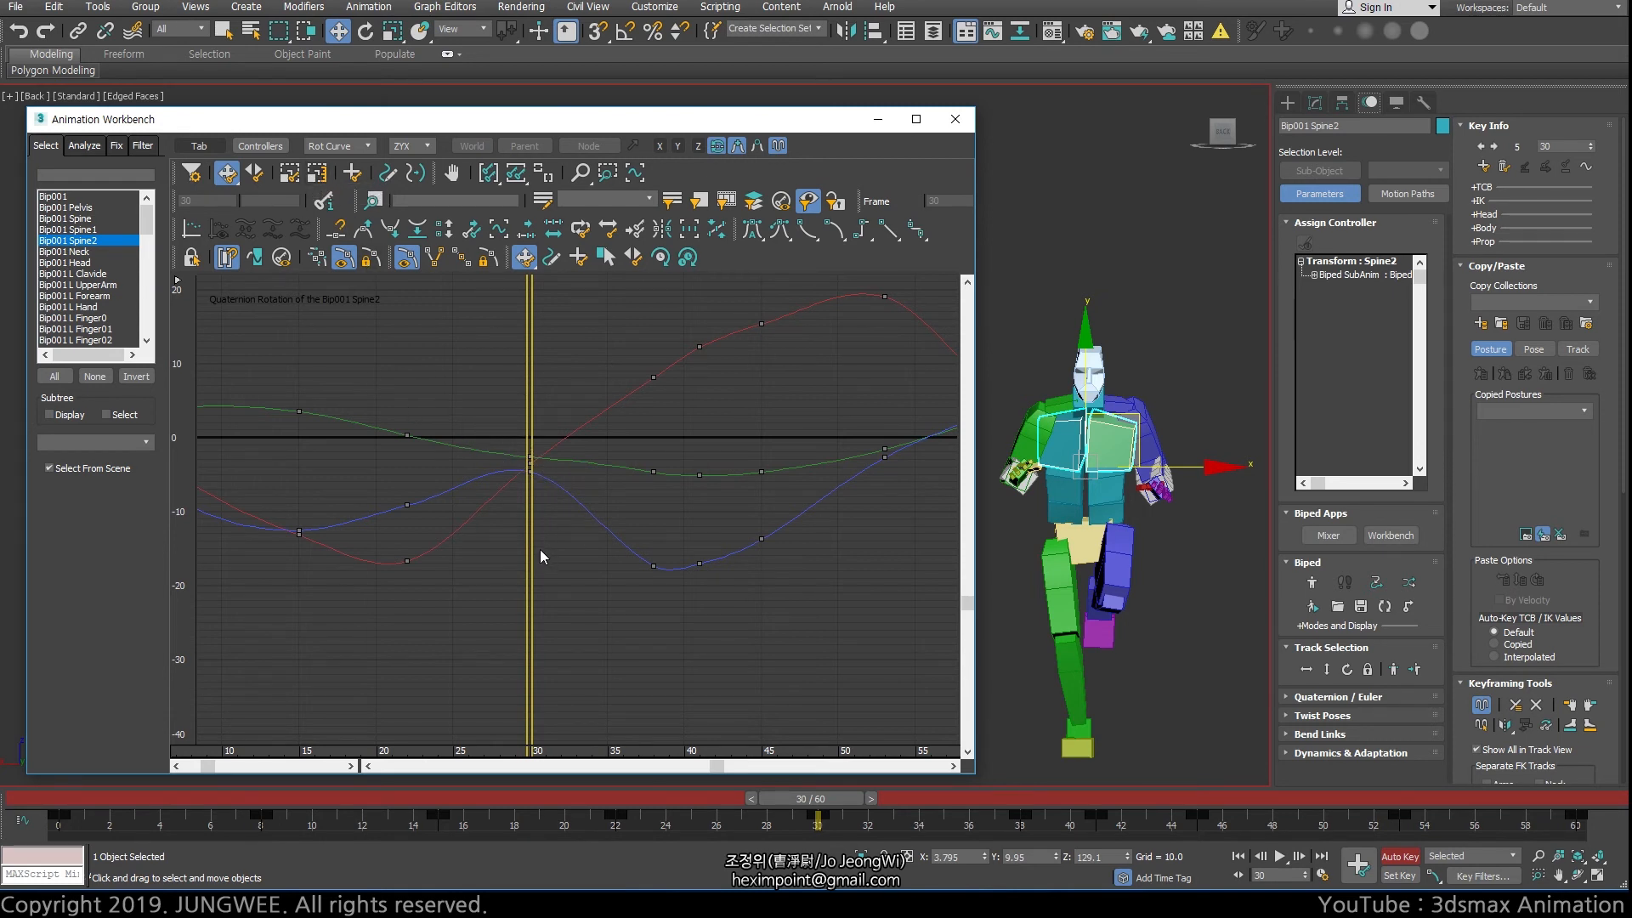
Select the blue curve's keys at frames 22, 30 and 38 and flatten them toward a -10 baseline with Scale Values
click(531, 470)
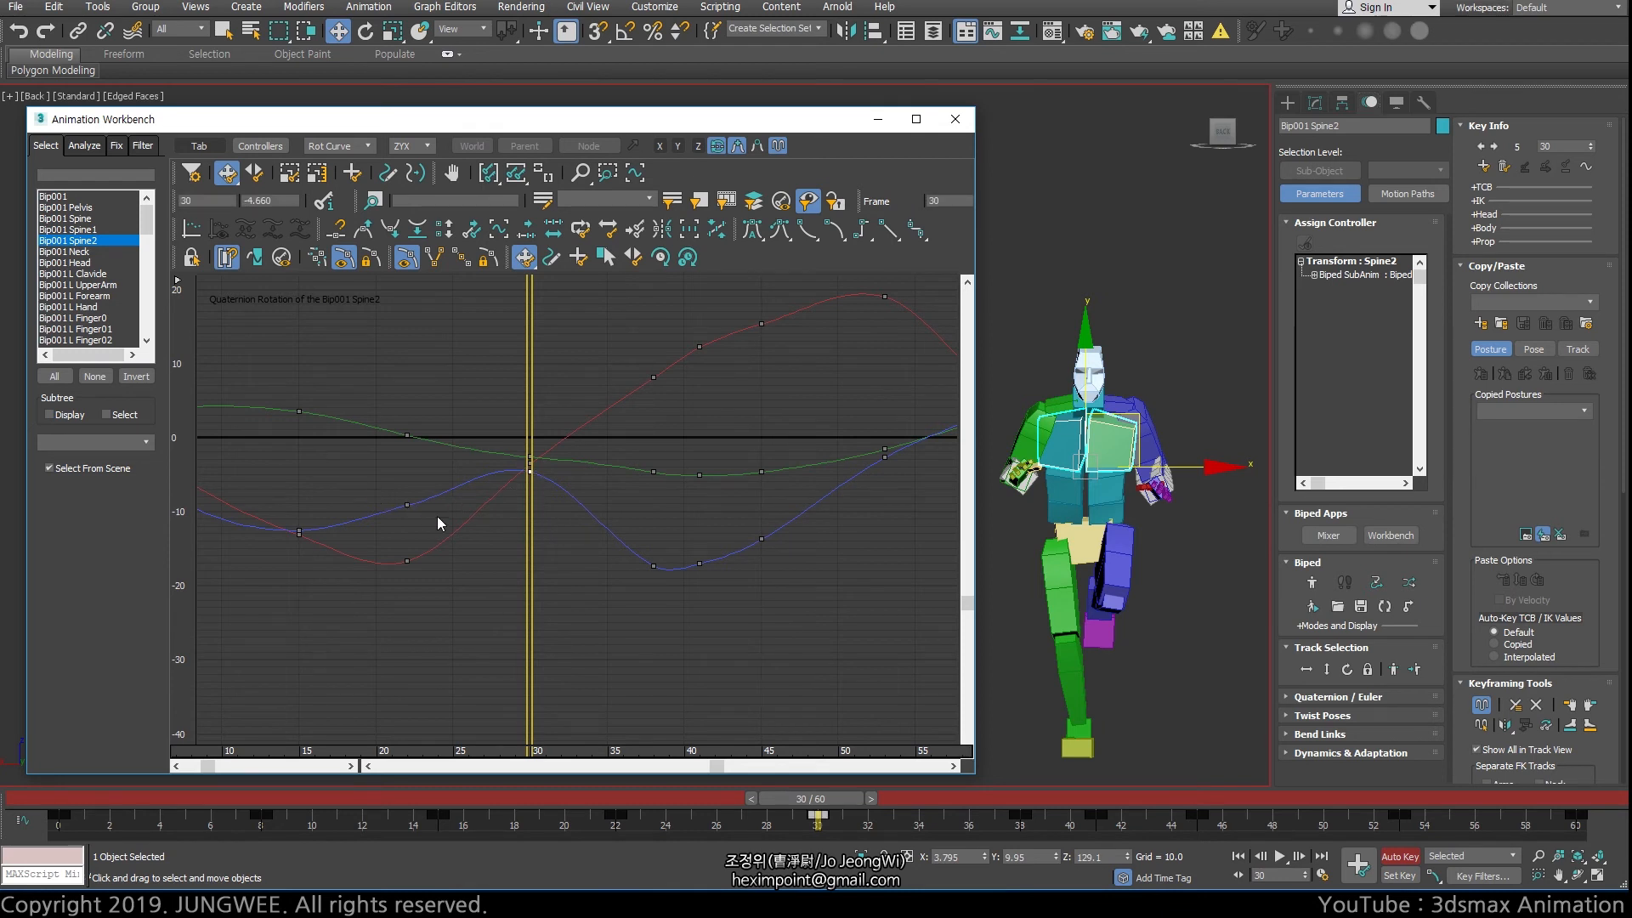
ctrl+click(407, 505)
ctrl+click(653, 566)
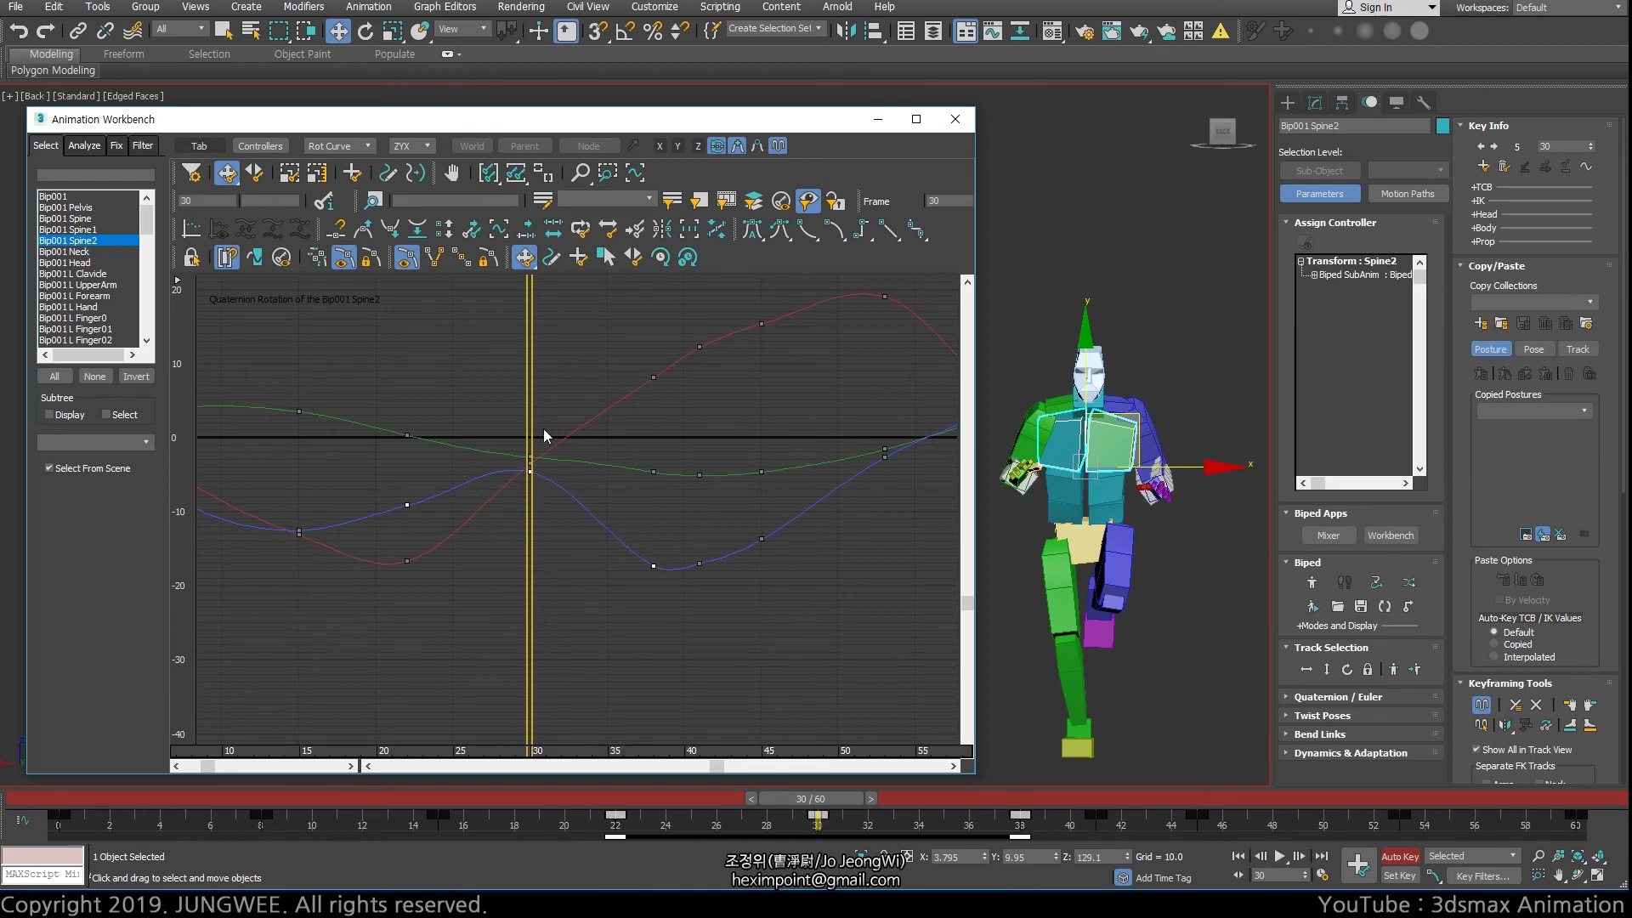
click(317, 172)
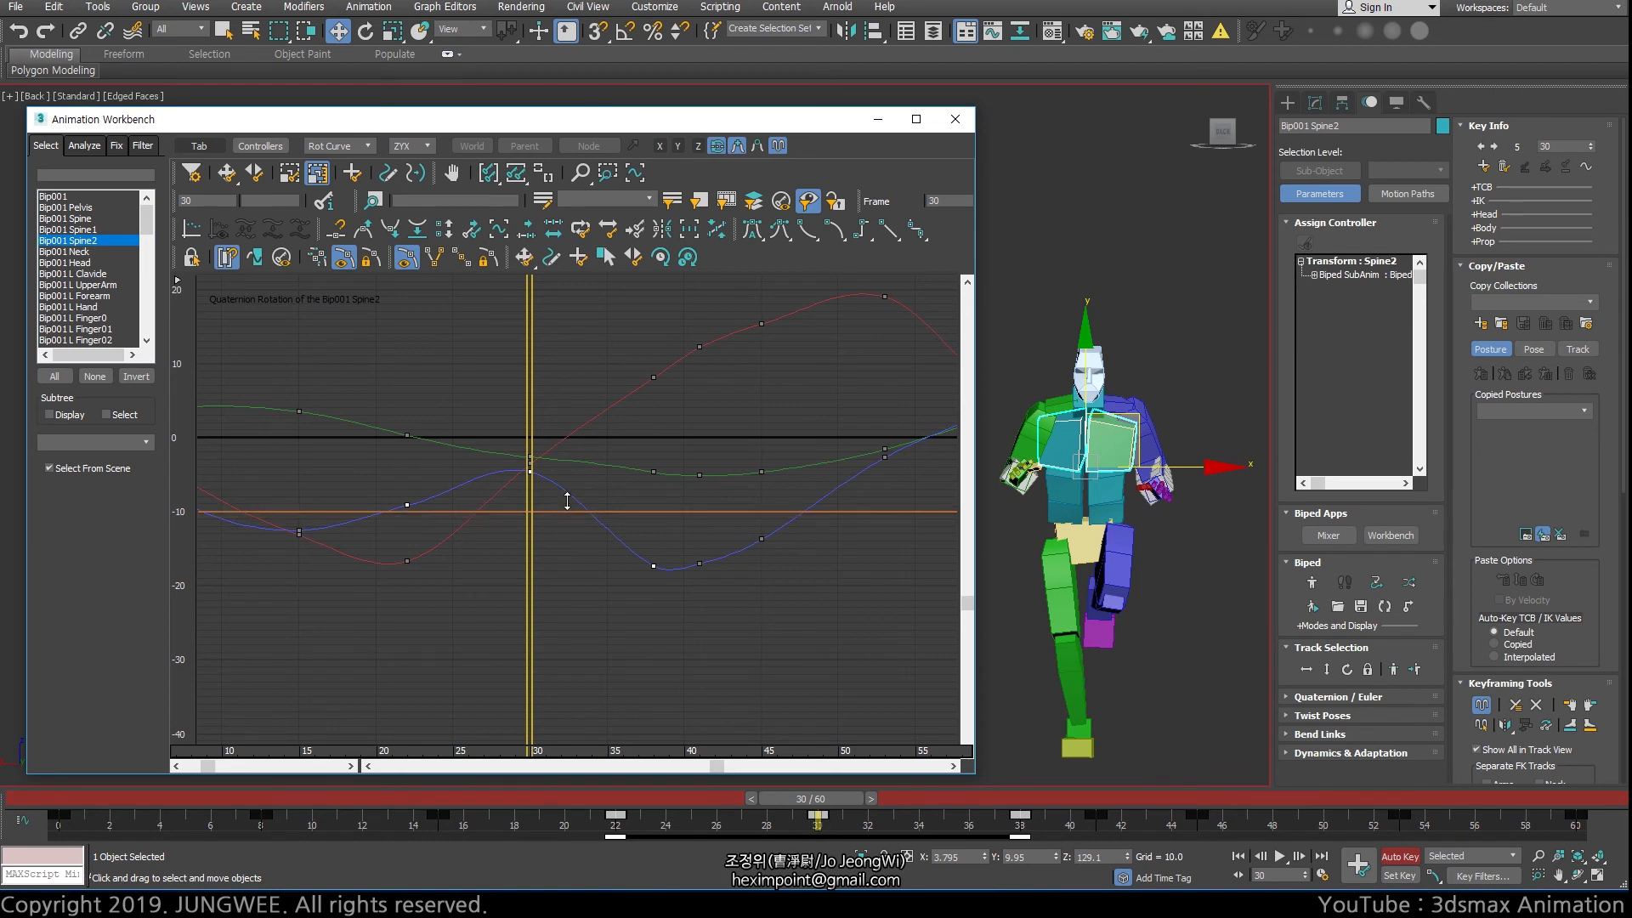
drag(567, 501, 542, 531)
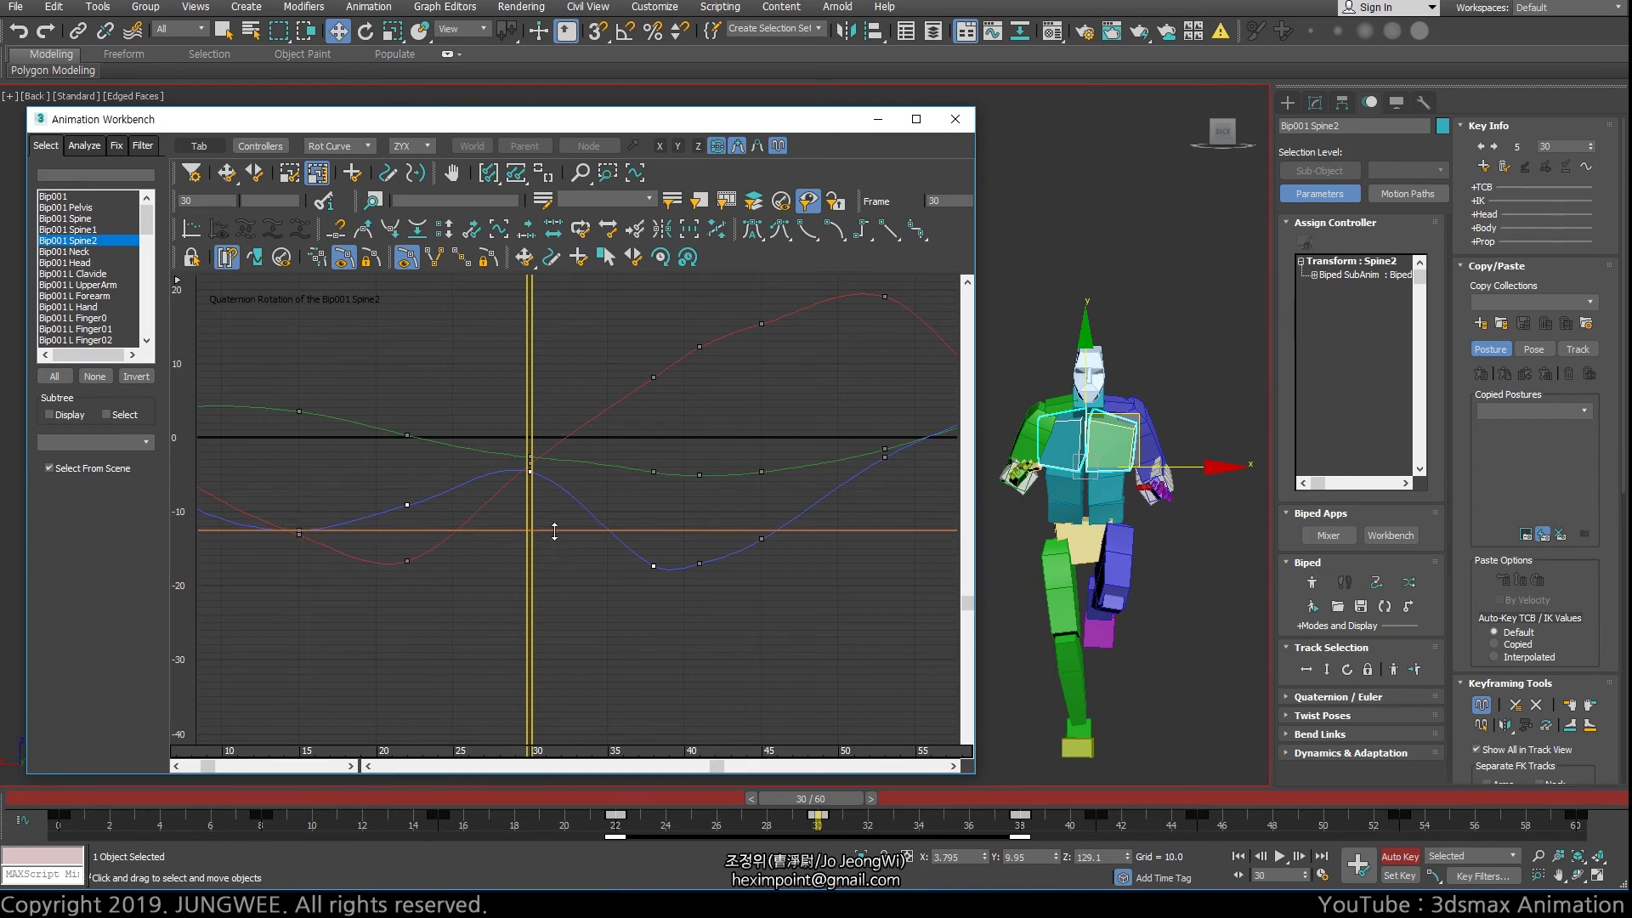
drag(554, 531, 530, 499)
Raise the blue curve's key at frame 41 to about -14.5 and check the motion in playback
key(slash)
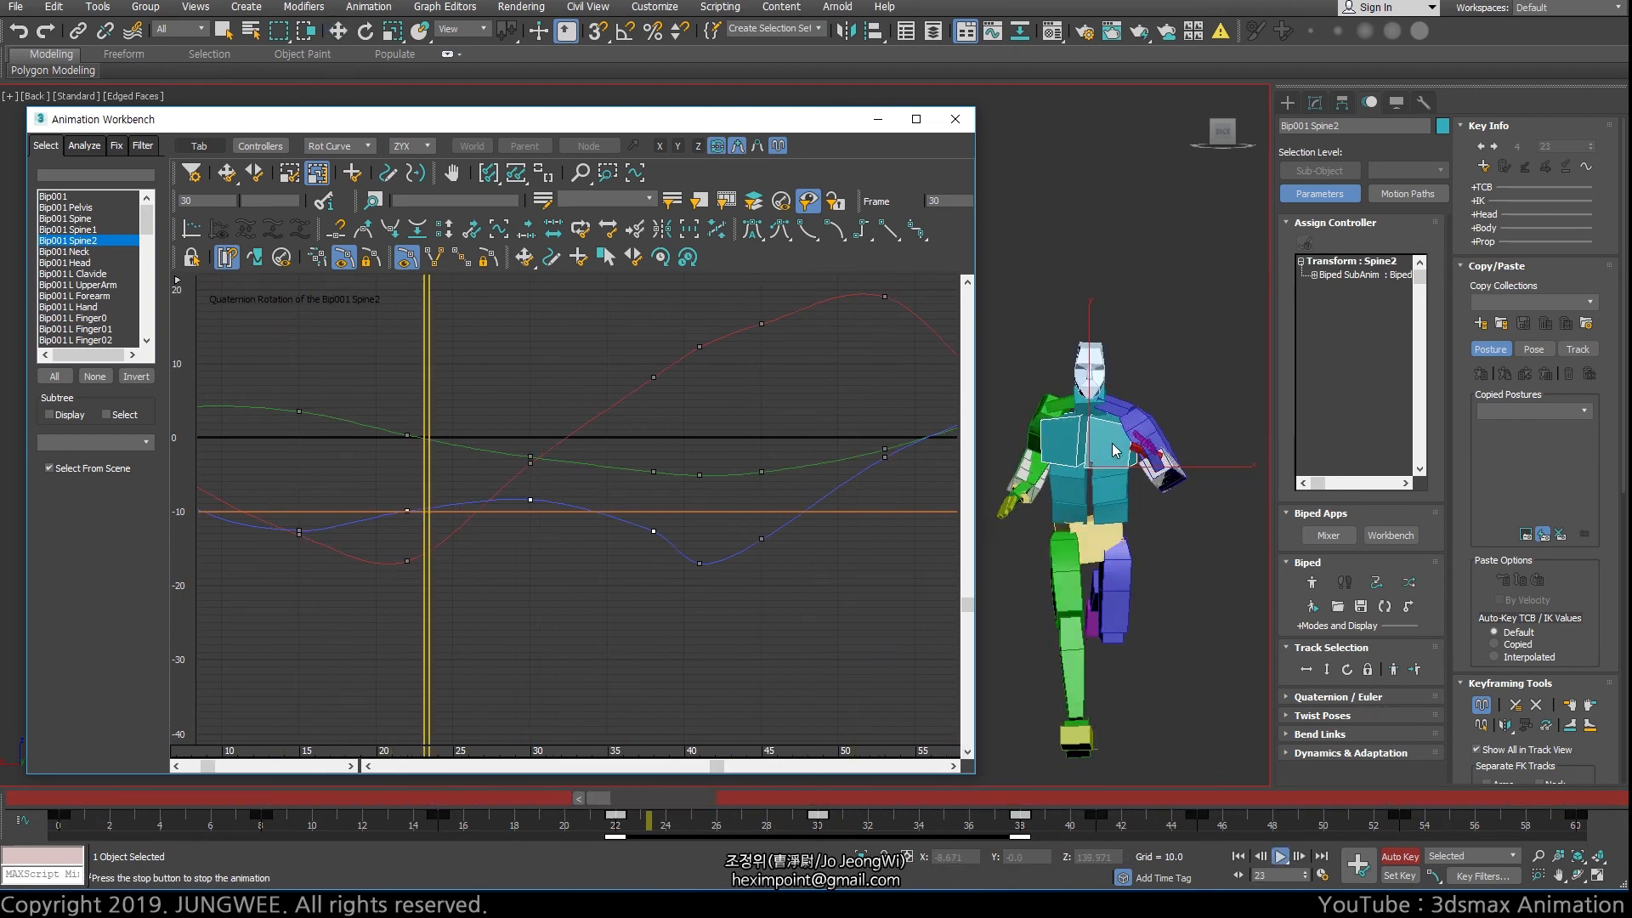
key(slash)
drag(684, 575, 699, 544)
key(slash)
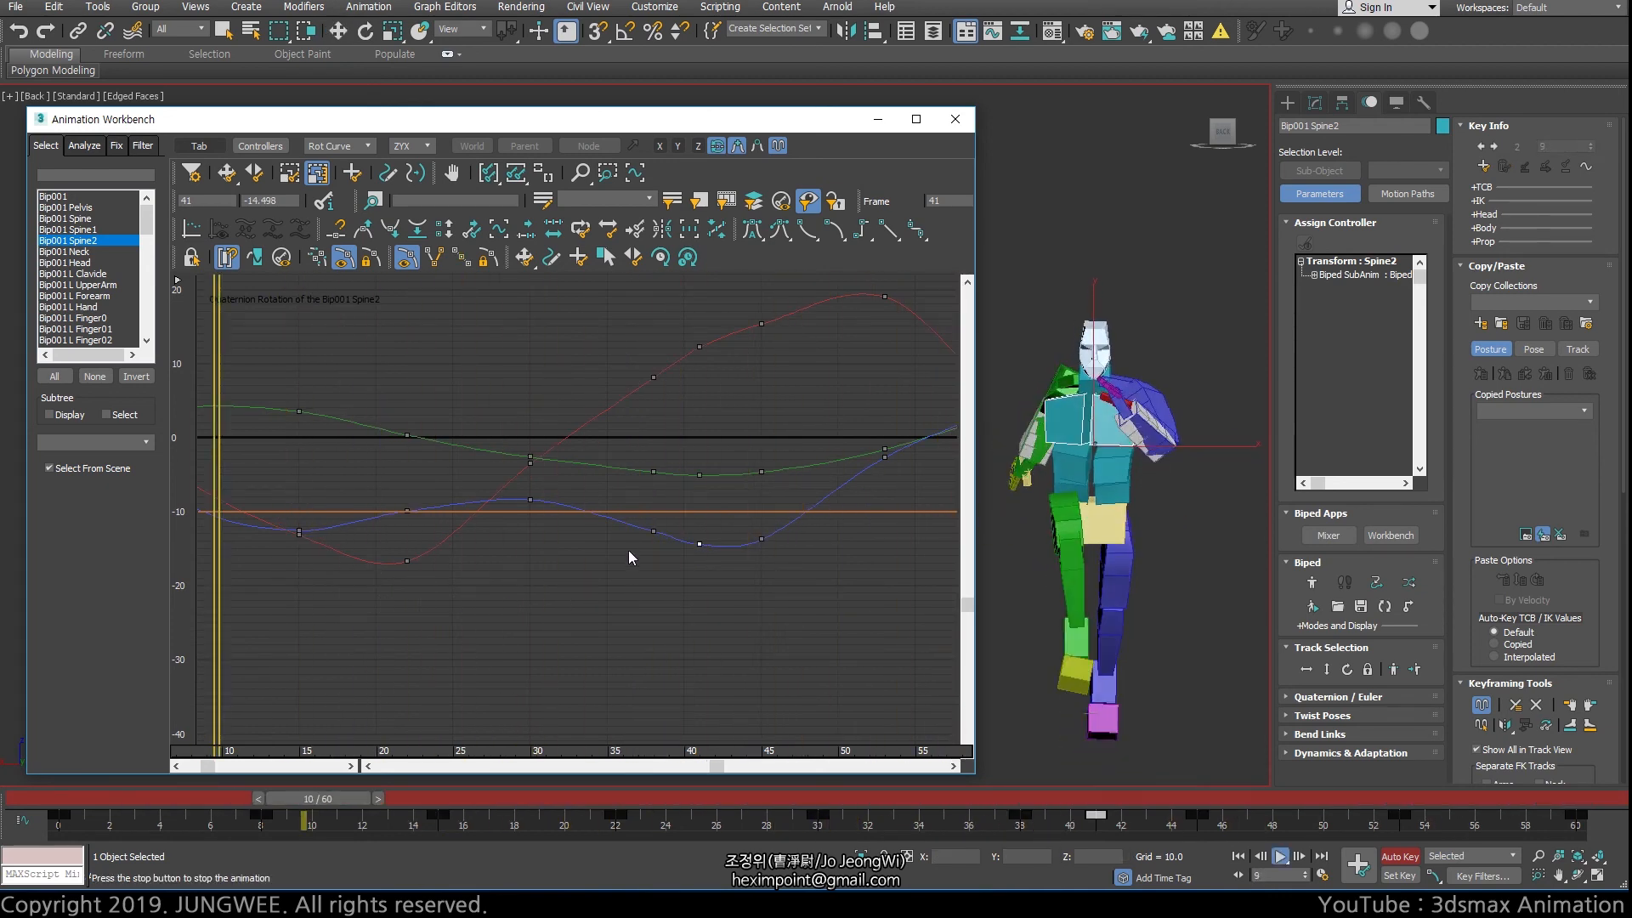
key(slash)
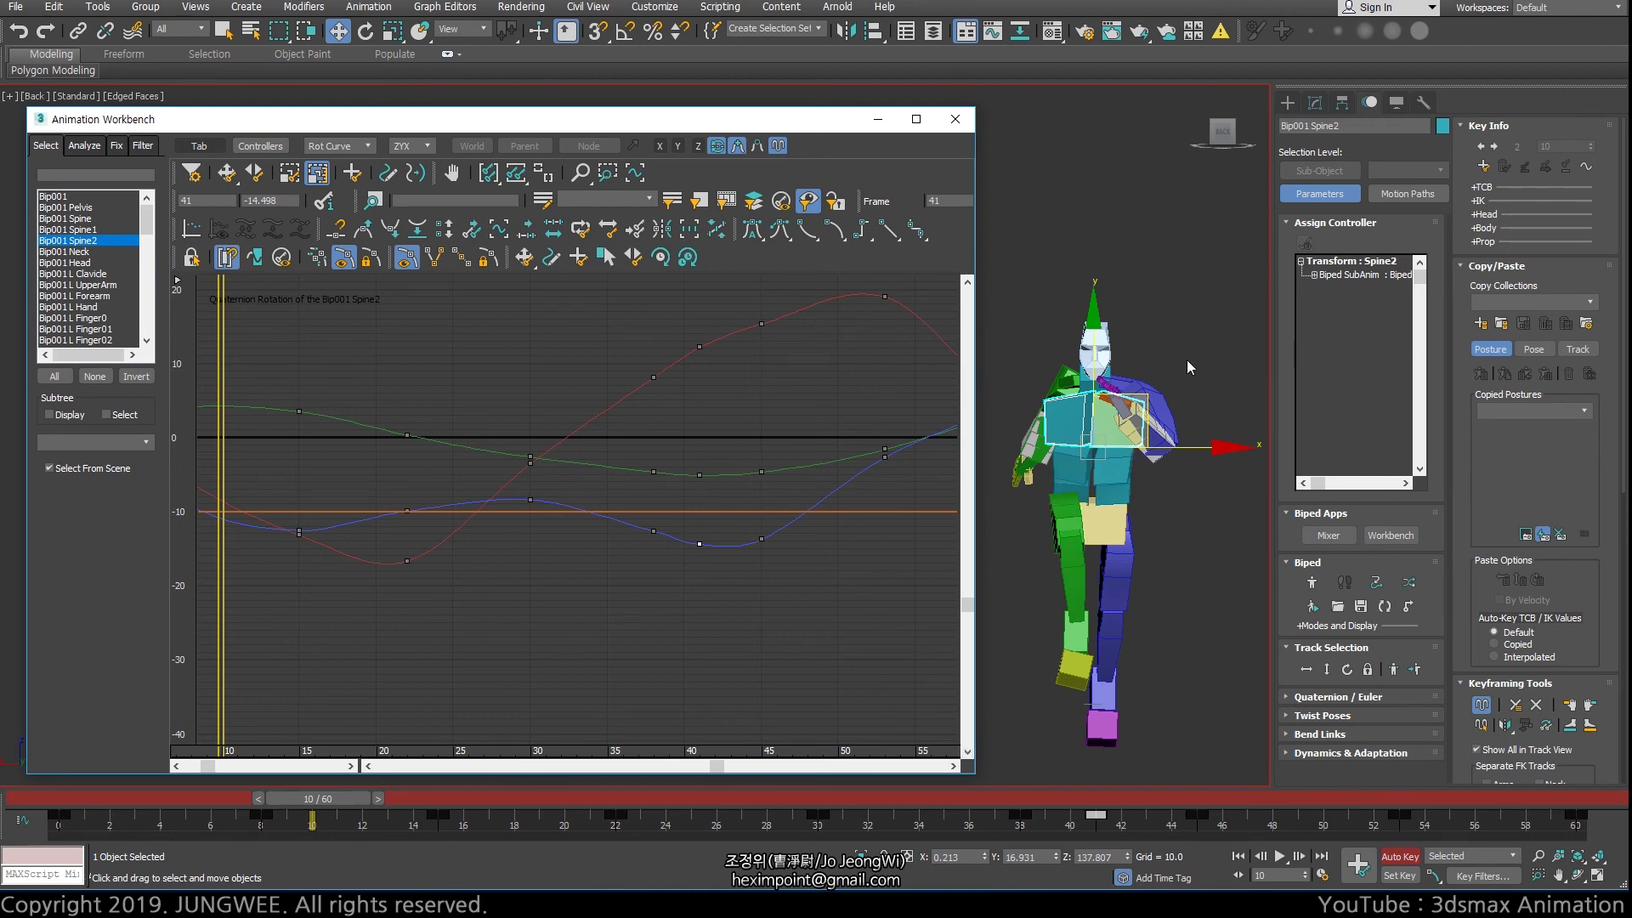
scroll(558, 438, down, 3)
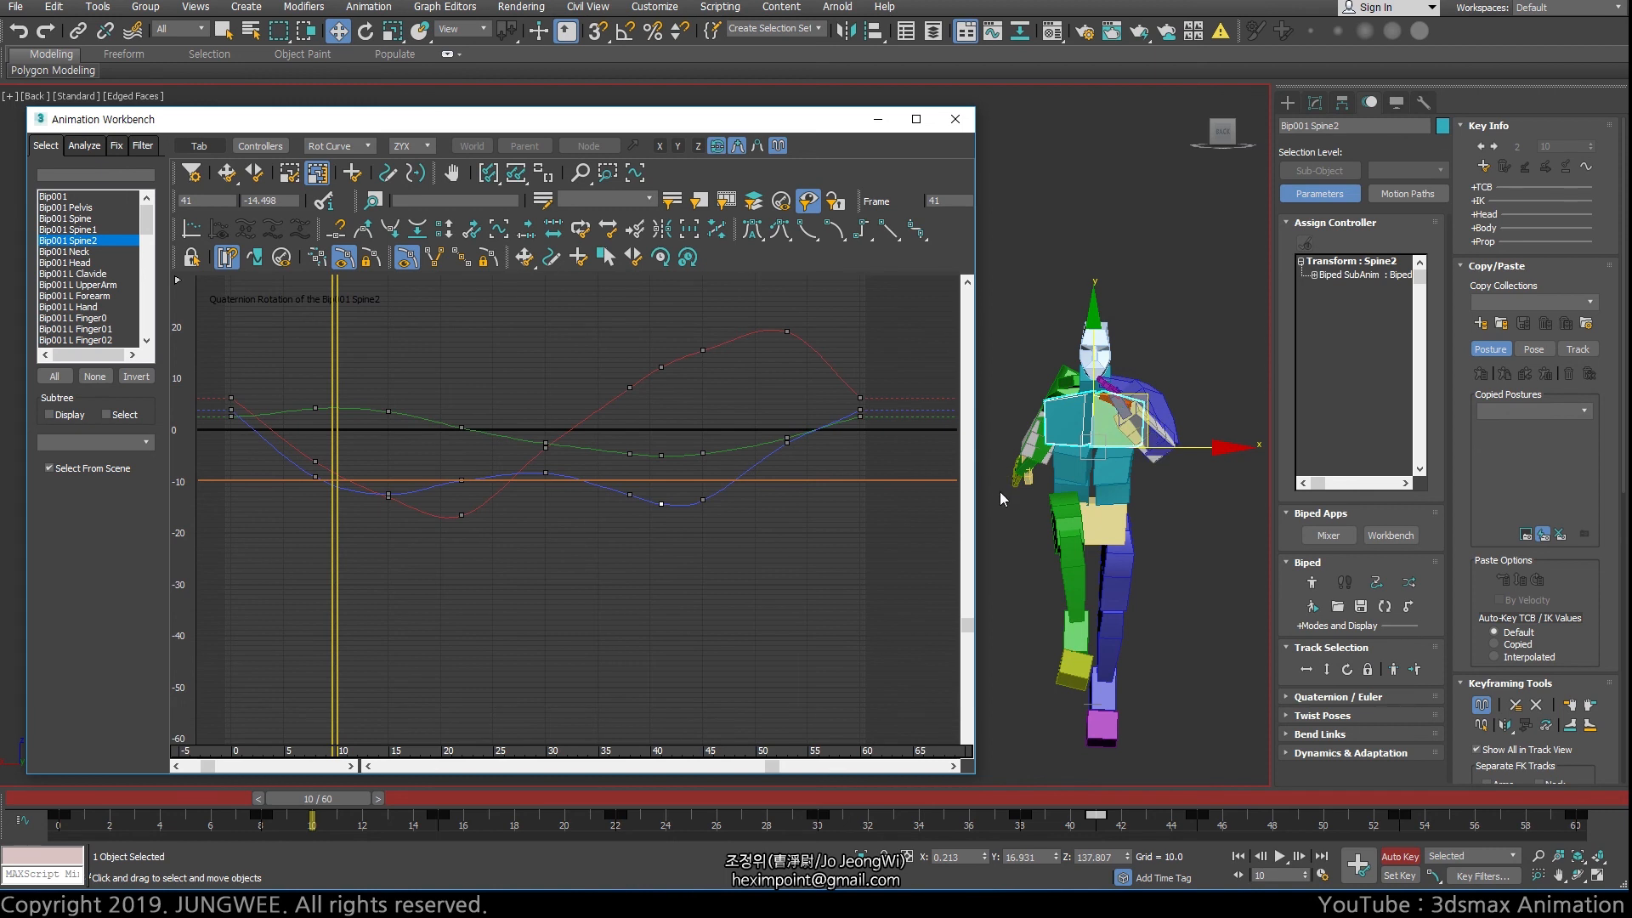
click(287, 177)
click(316, 179)
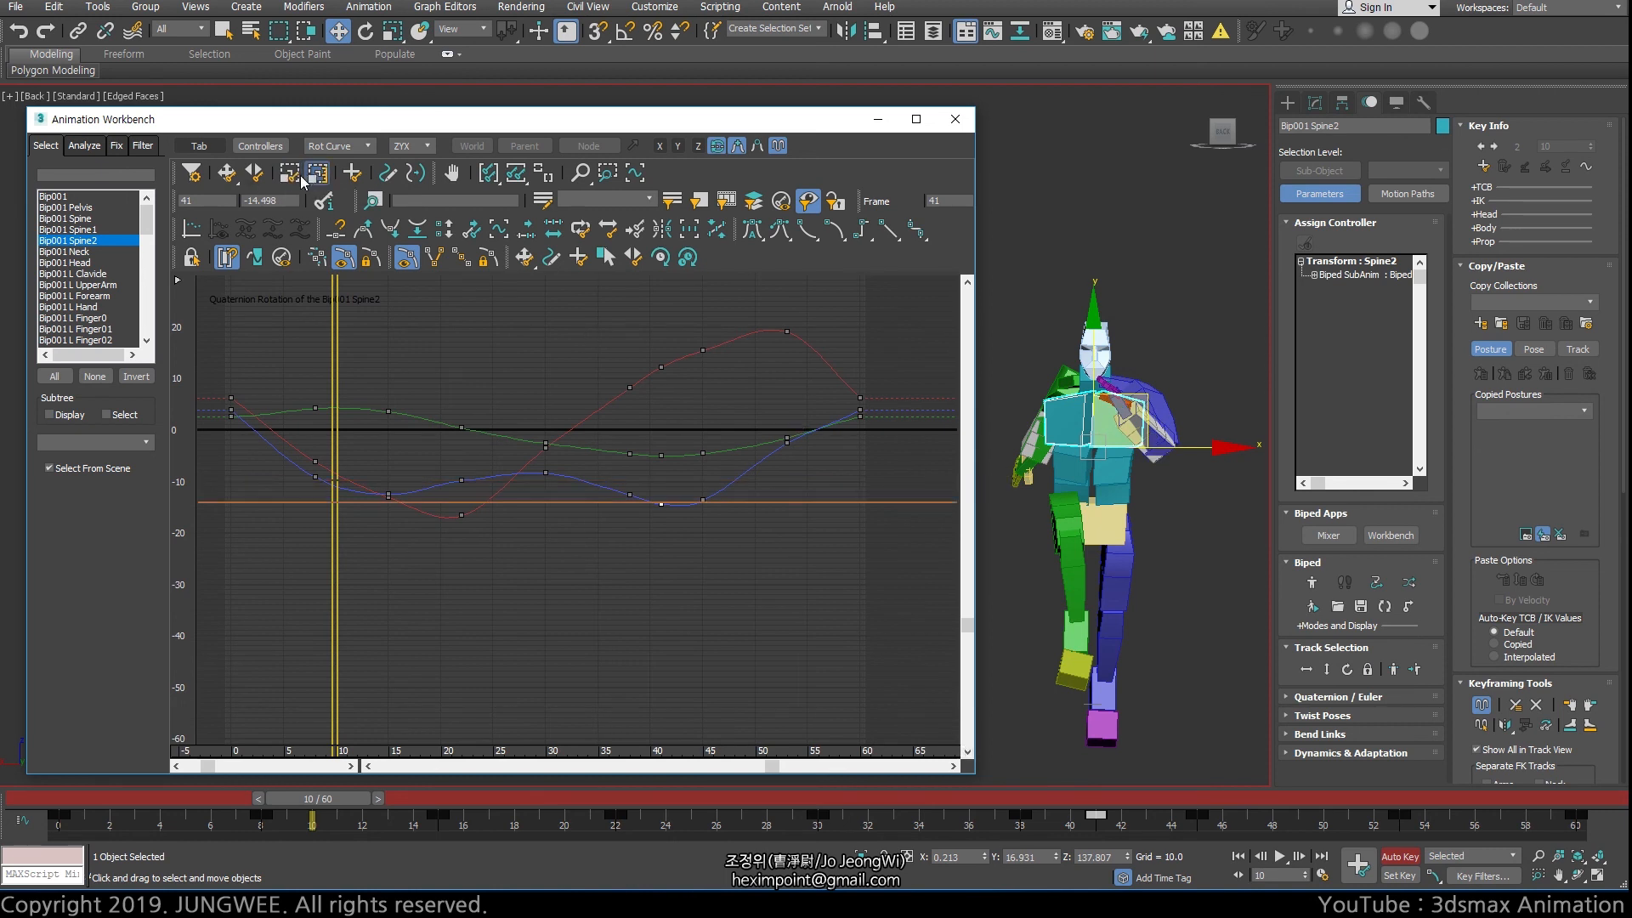
click(288, 178)
click(315, 179)
click(289, 178)
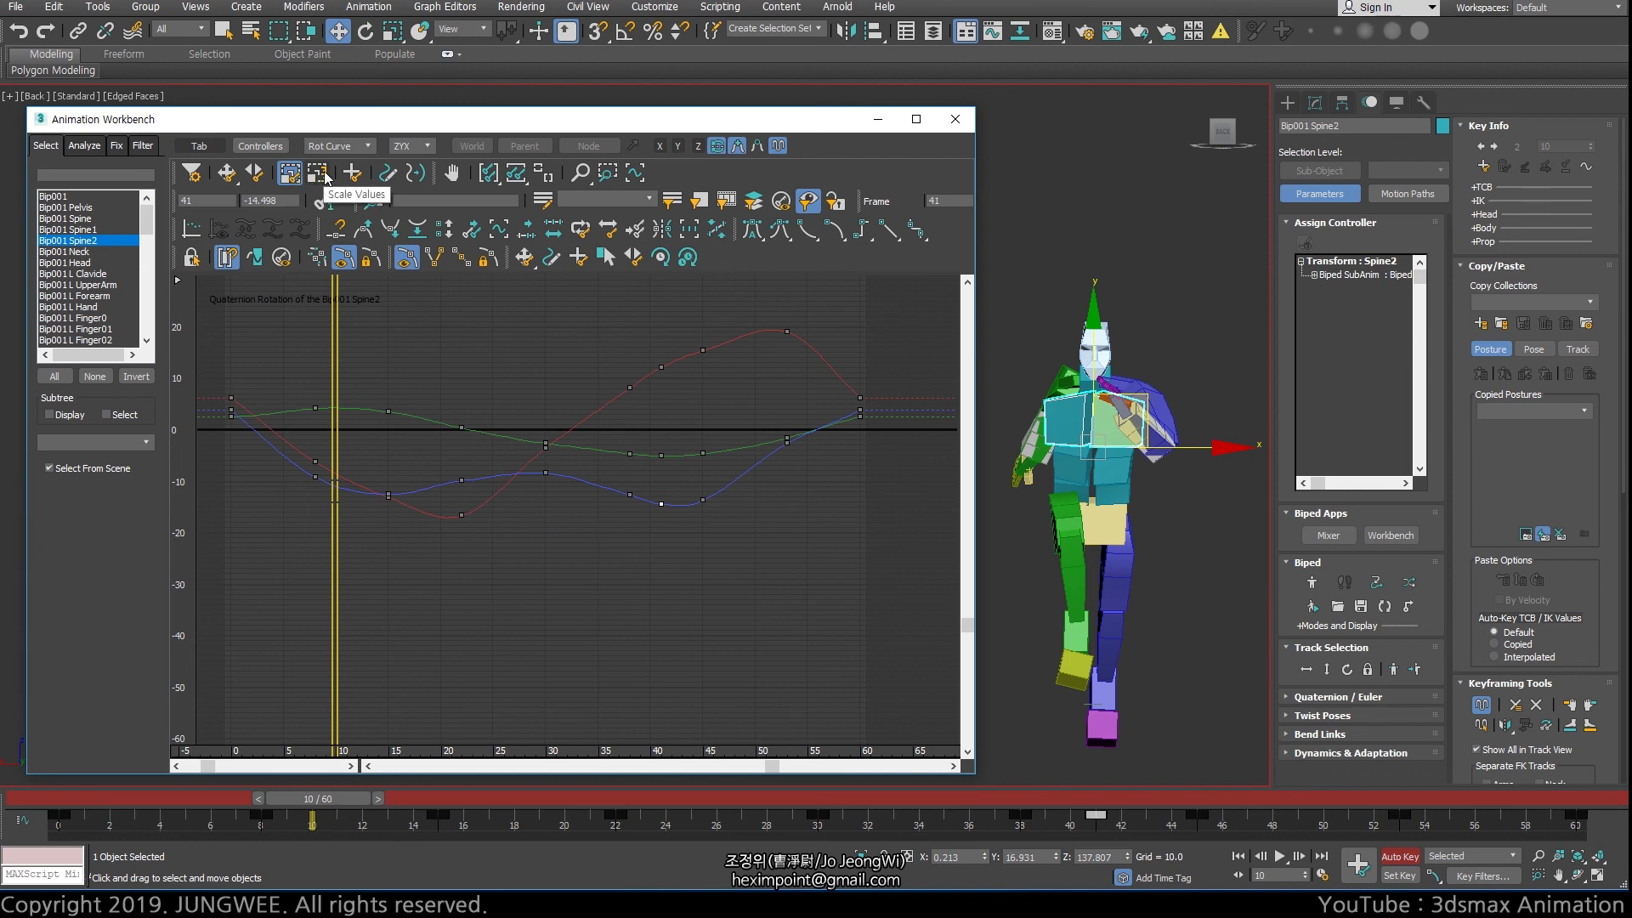
click(322, 177)
click(294, 178)
click(320, 176)
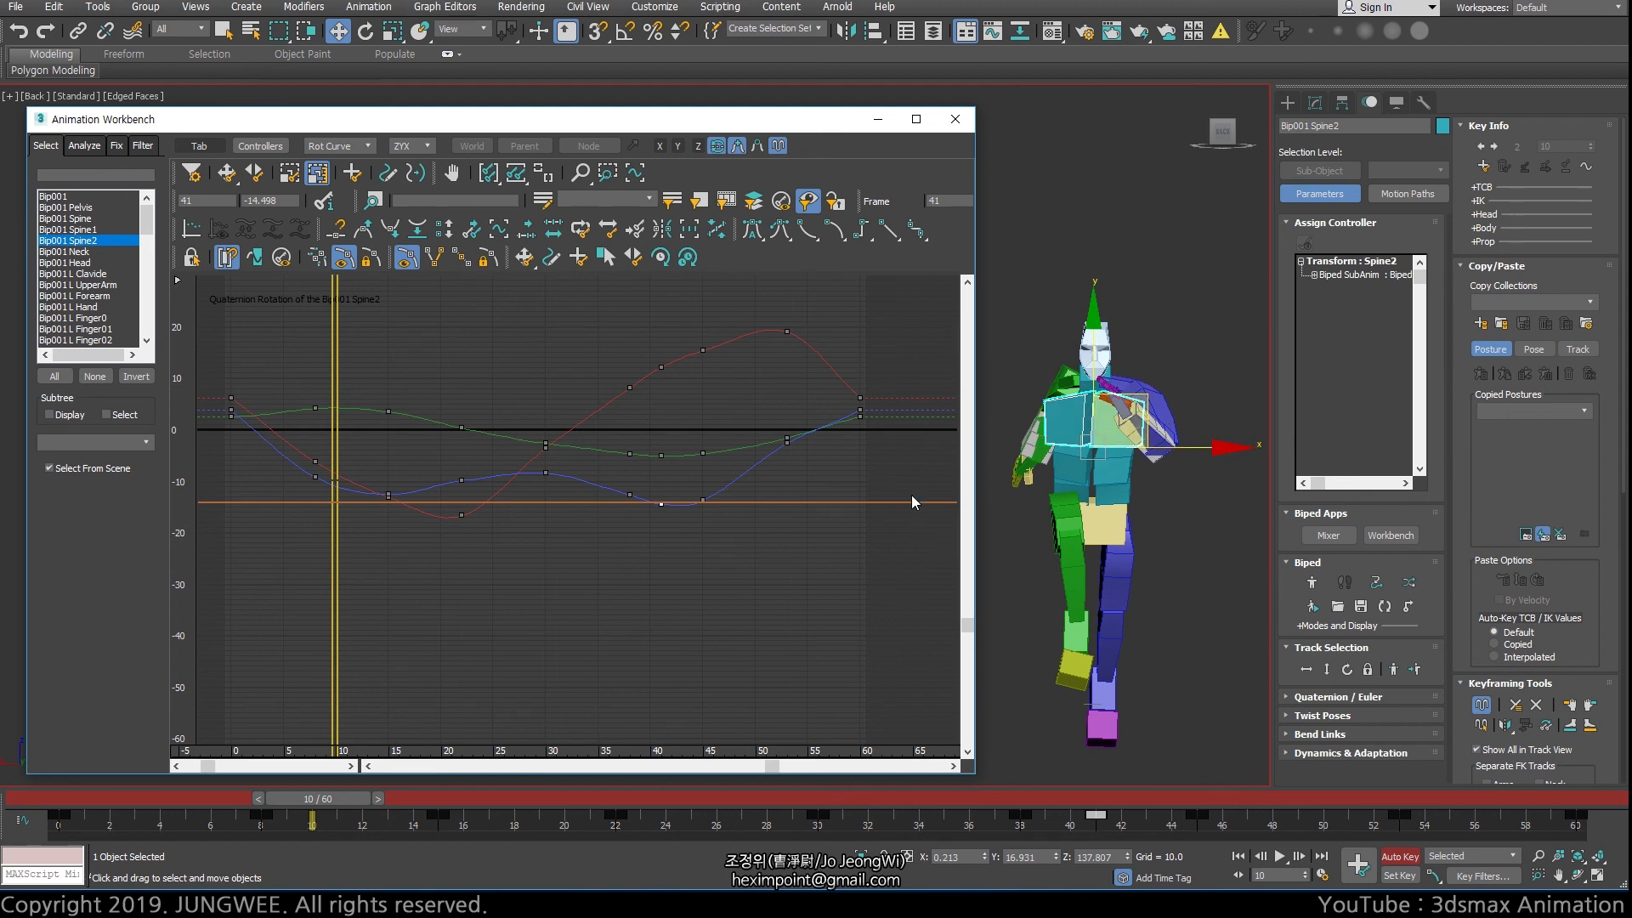
Show the layered edit curves to check their key range and hide them again
click(756, 147)
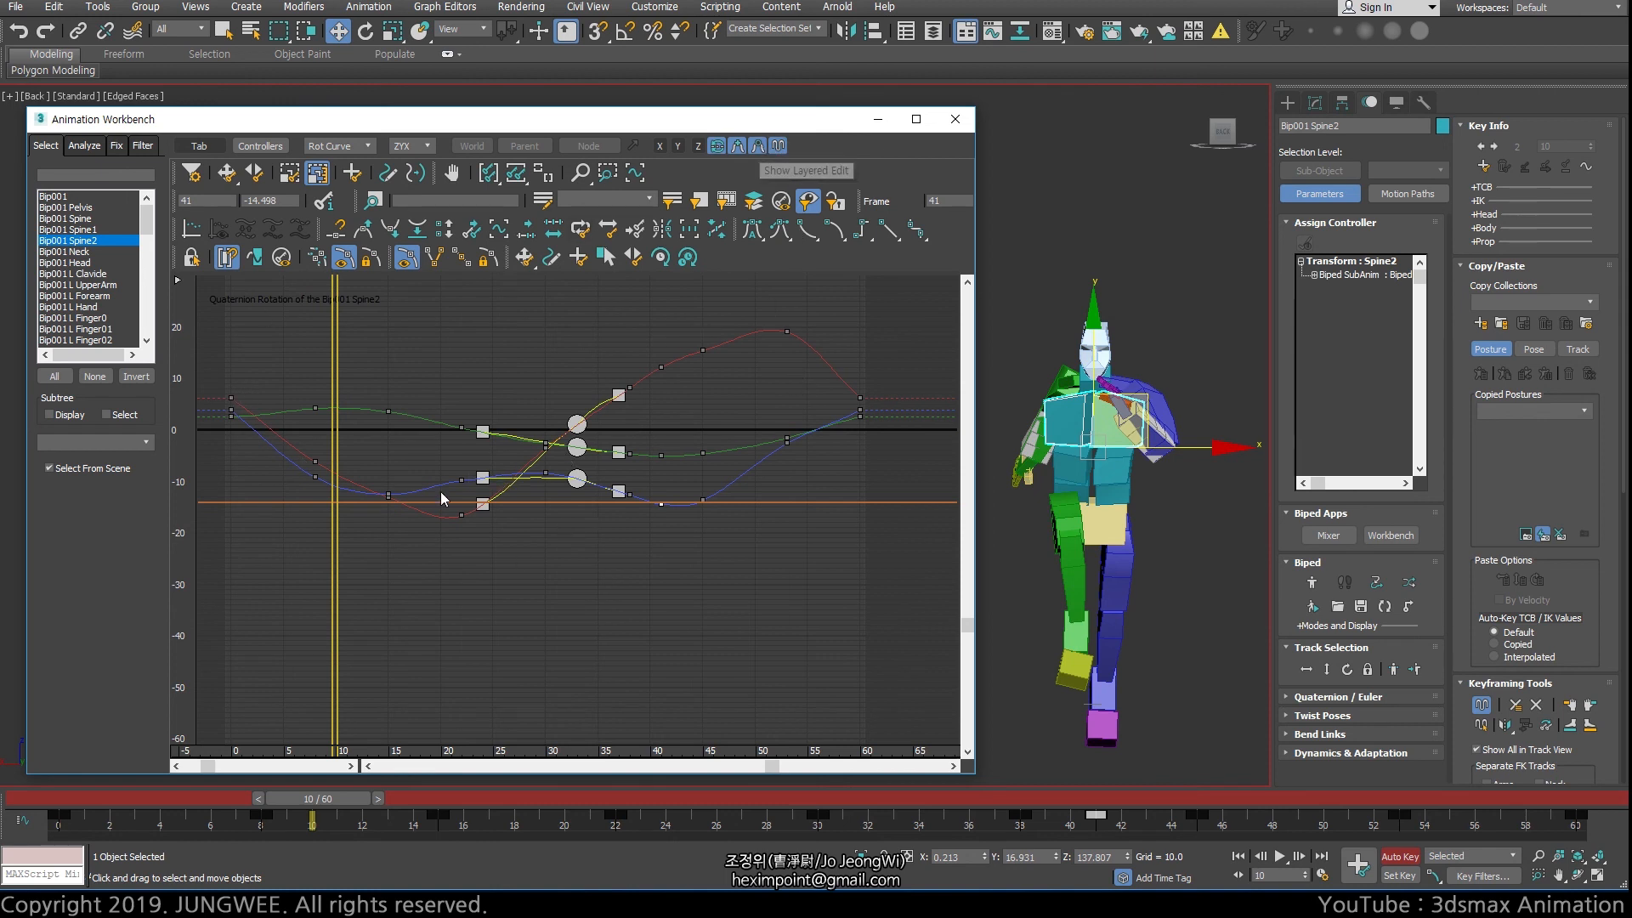
click(759, 147)
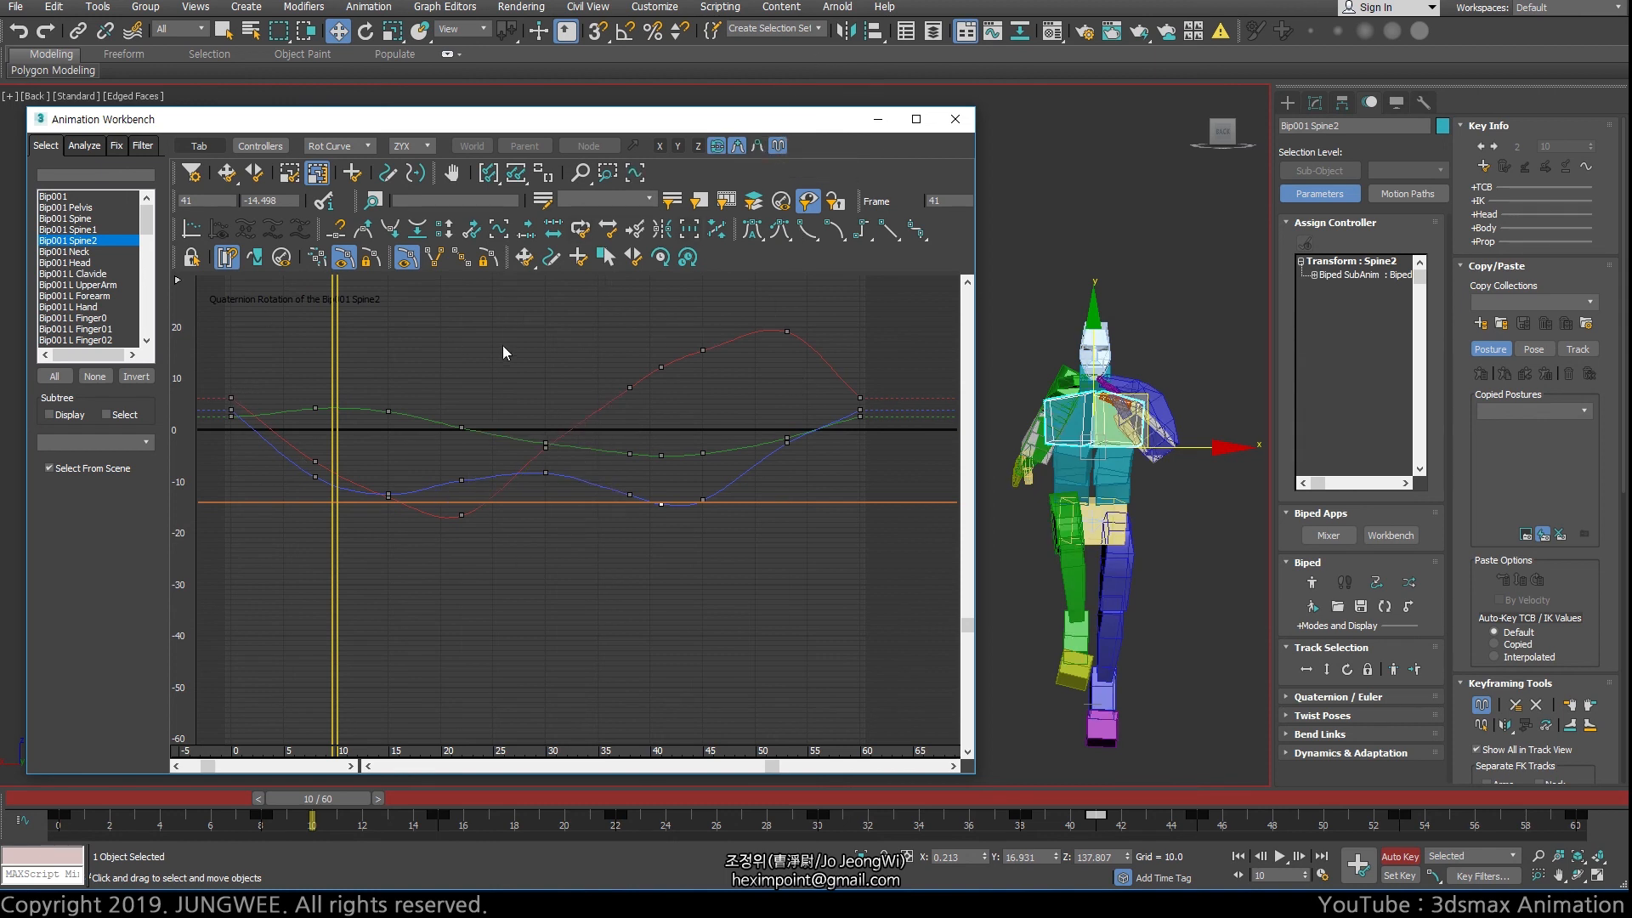
click(317, 175)
Activate Scale Keys with all three curves' keys from frame 22 to 38 selected and go to frame 30
click(291, 175)
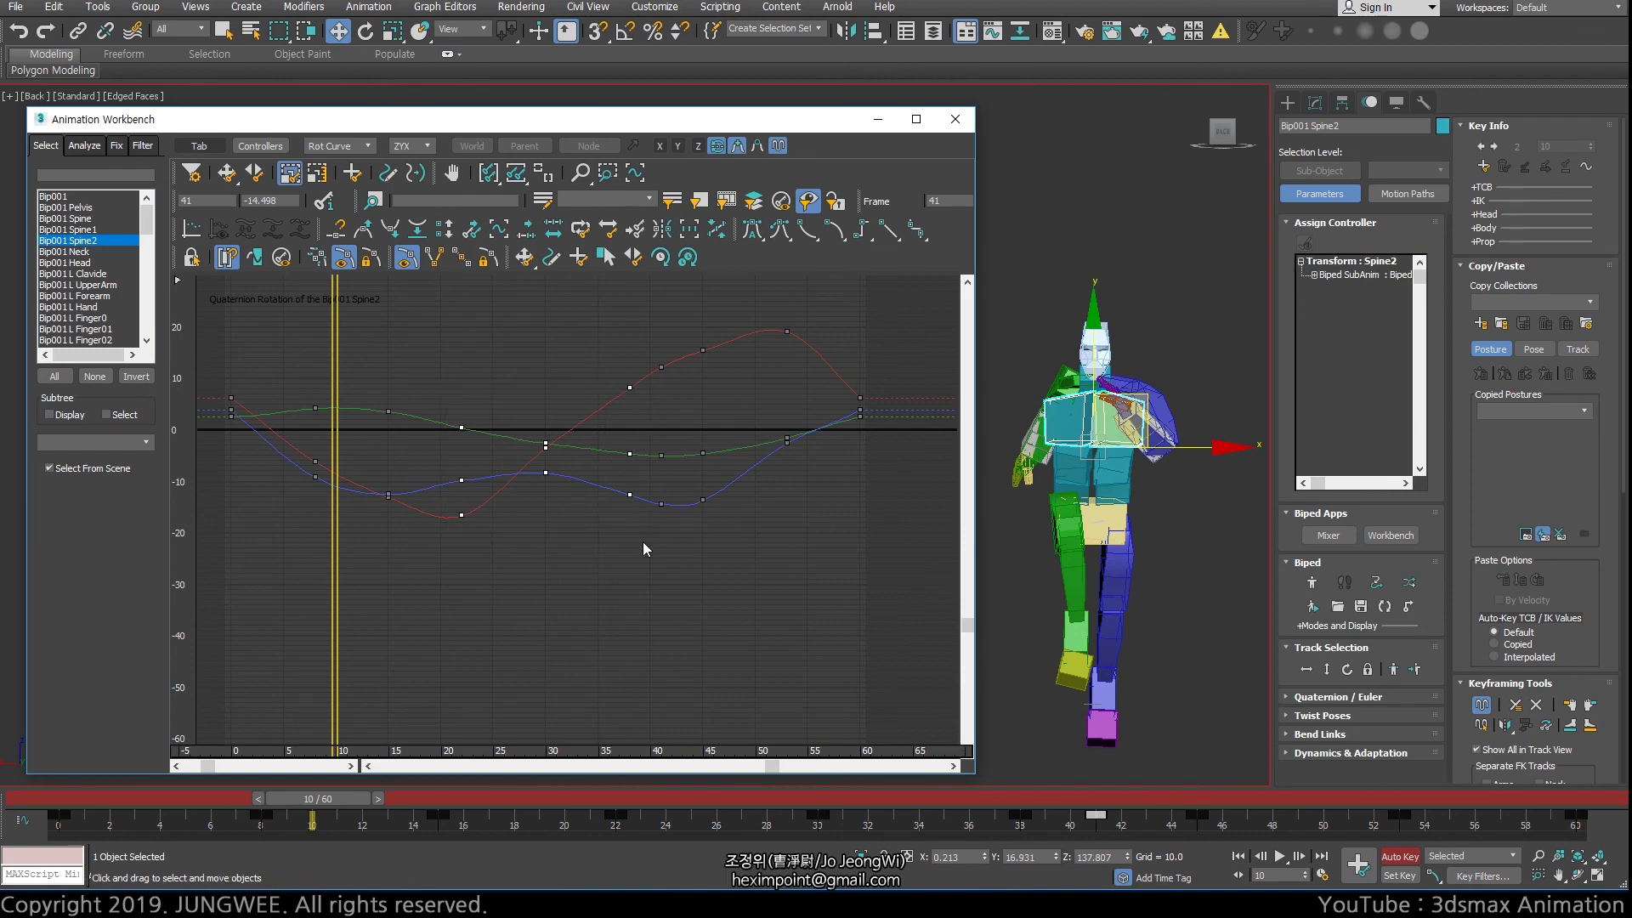
drag(642, 542, 713, 436)
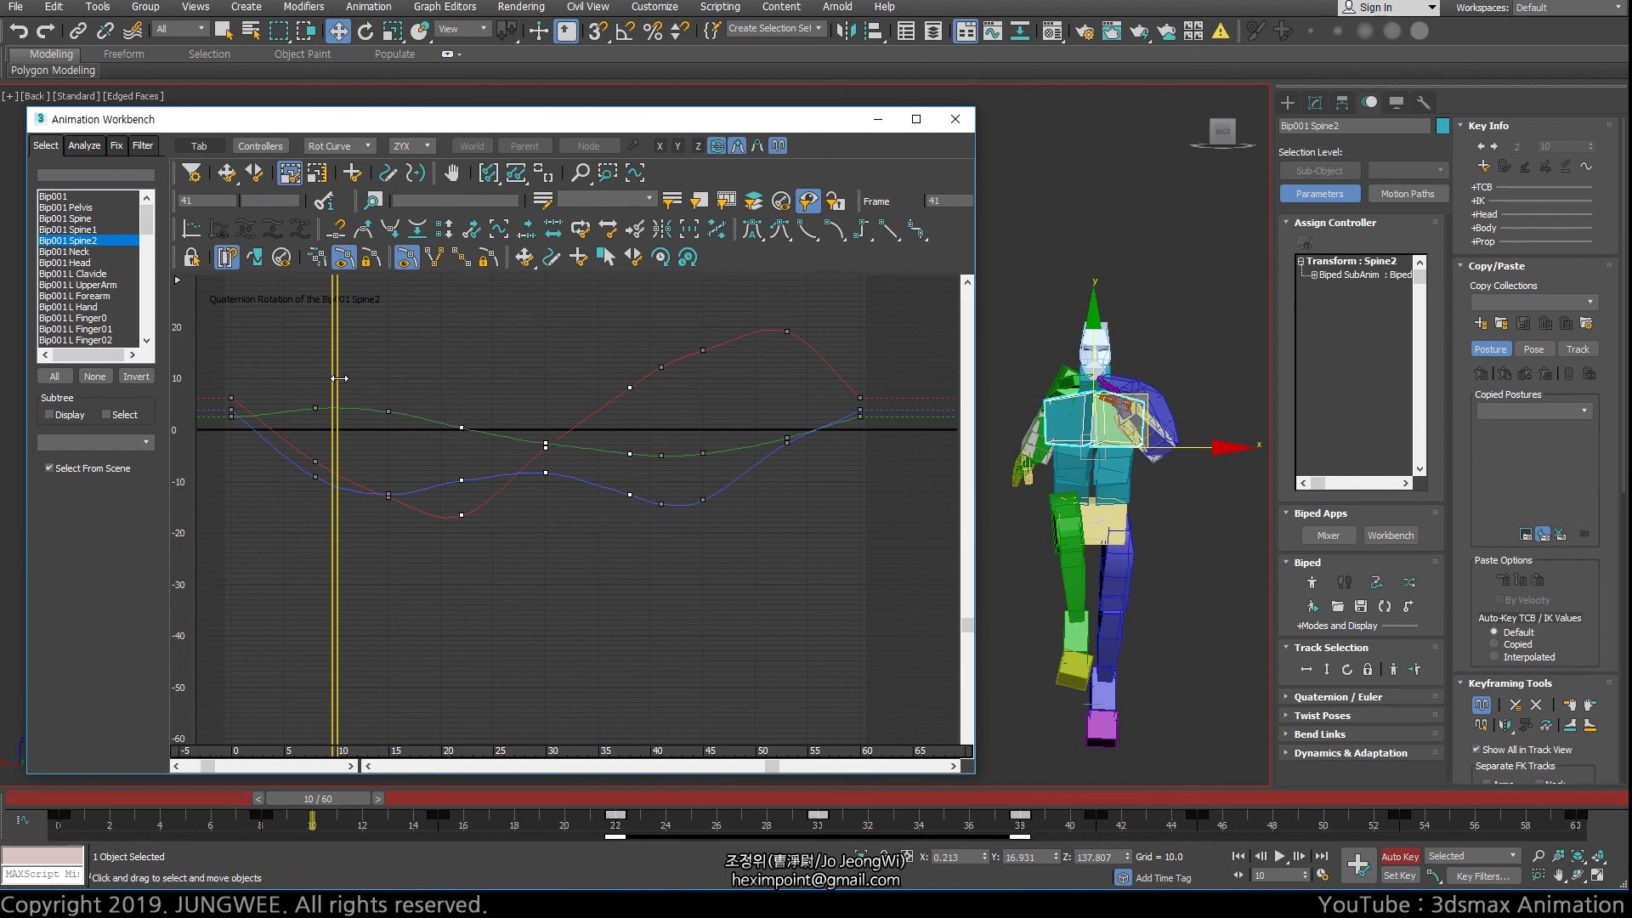
drag(336, 379, 546, 382)
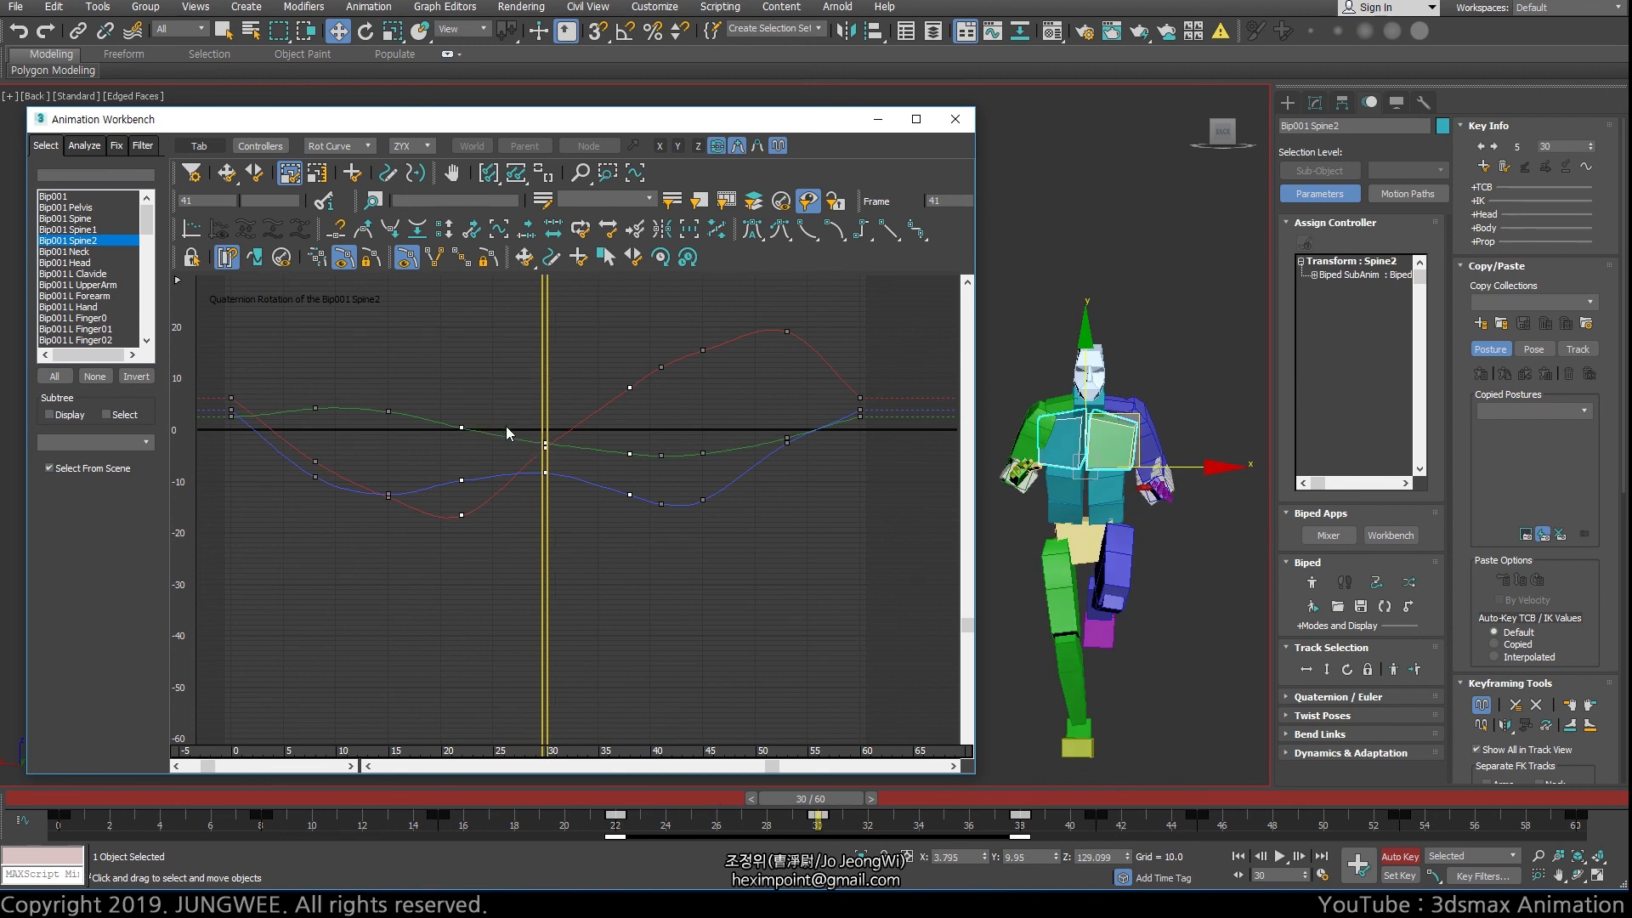
Try scaling the timing of all three curves' keys from frame 15 to 41 about frame 30, and switch to Scale Values
drag(349, 317, 682, 616)
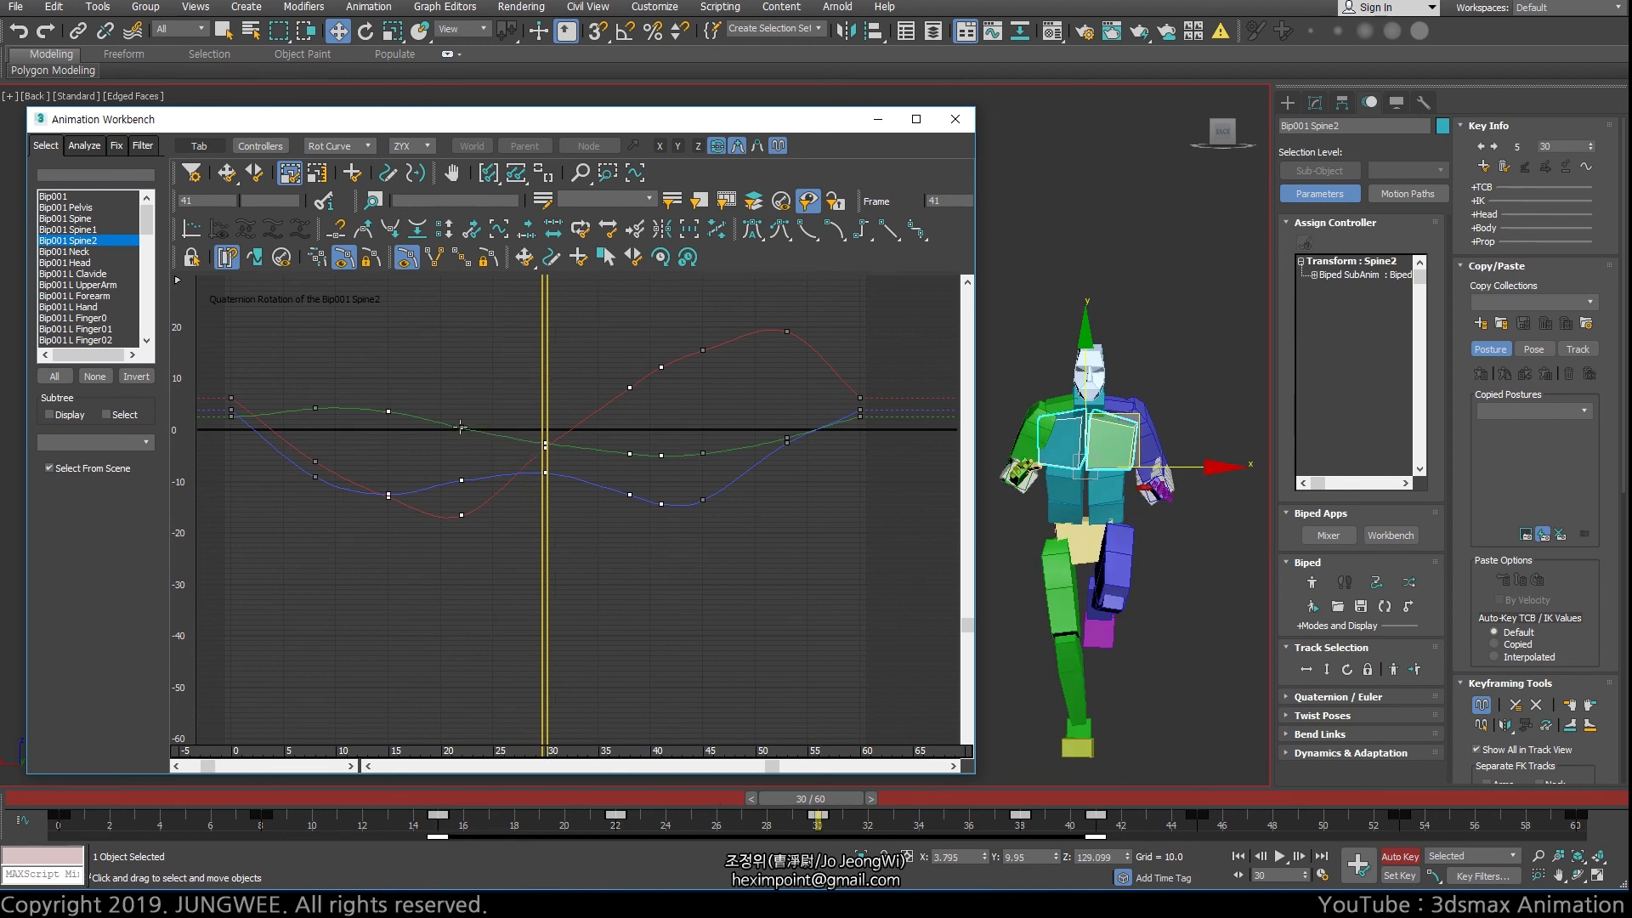
mouse_move(459, 428)
mouse_down()
mouse_move(482, 429)
mouse_move(460, 428)
mouse_up()
drag(545, 444, 721, 501)
click(318, 172)
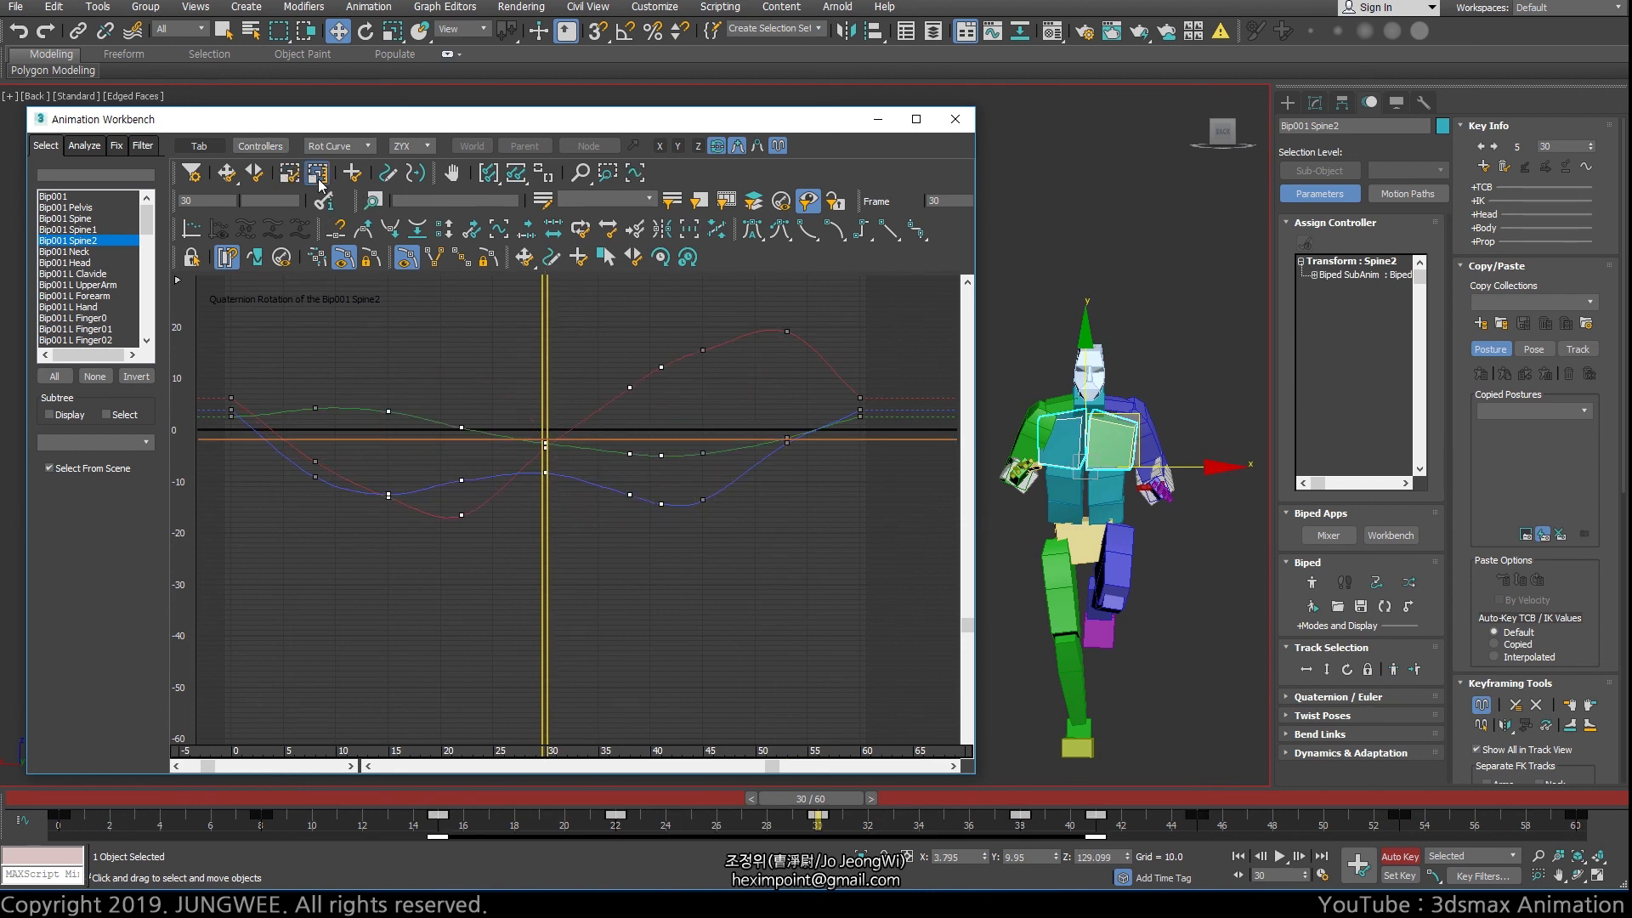